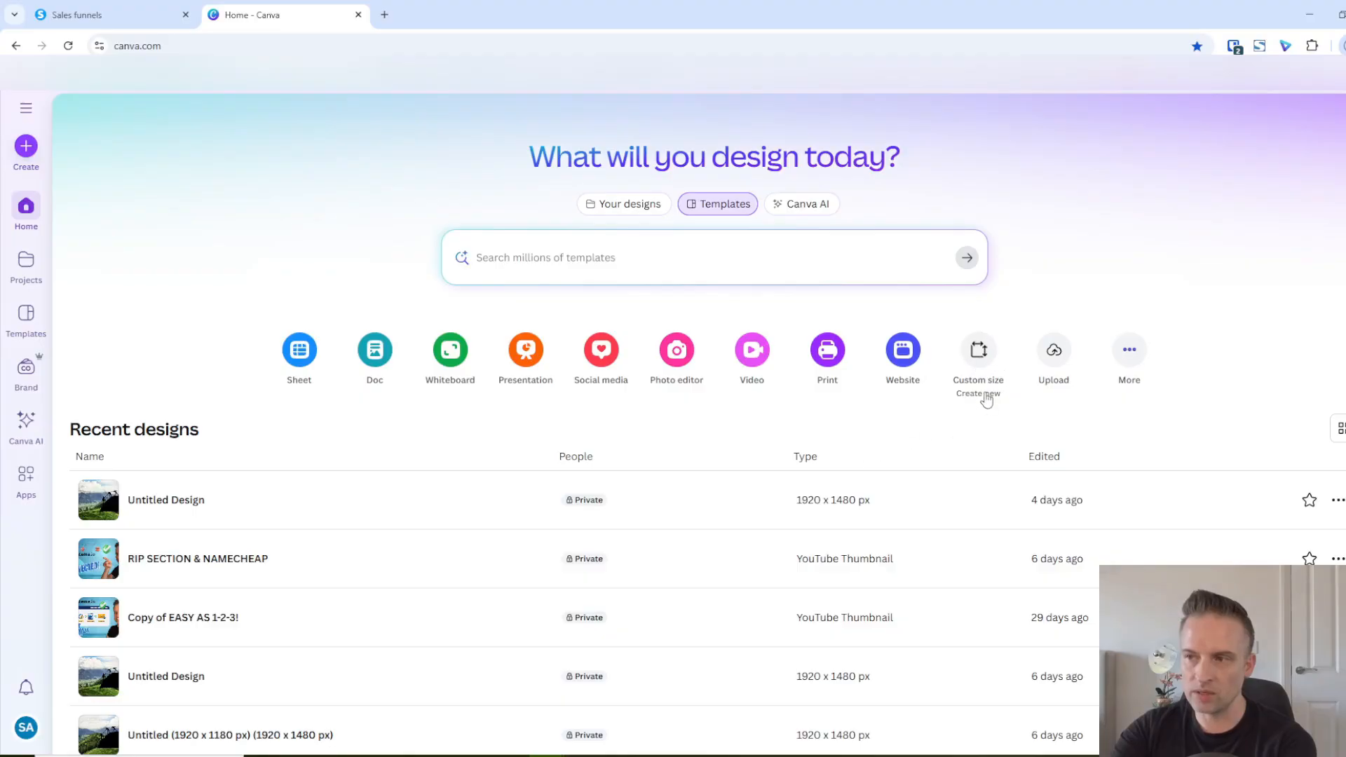
Create a new custom-size design 1920 px wide and 1480 px high
click(979, 358)
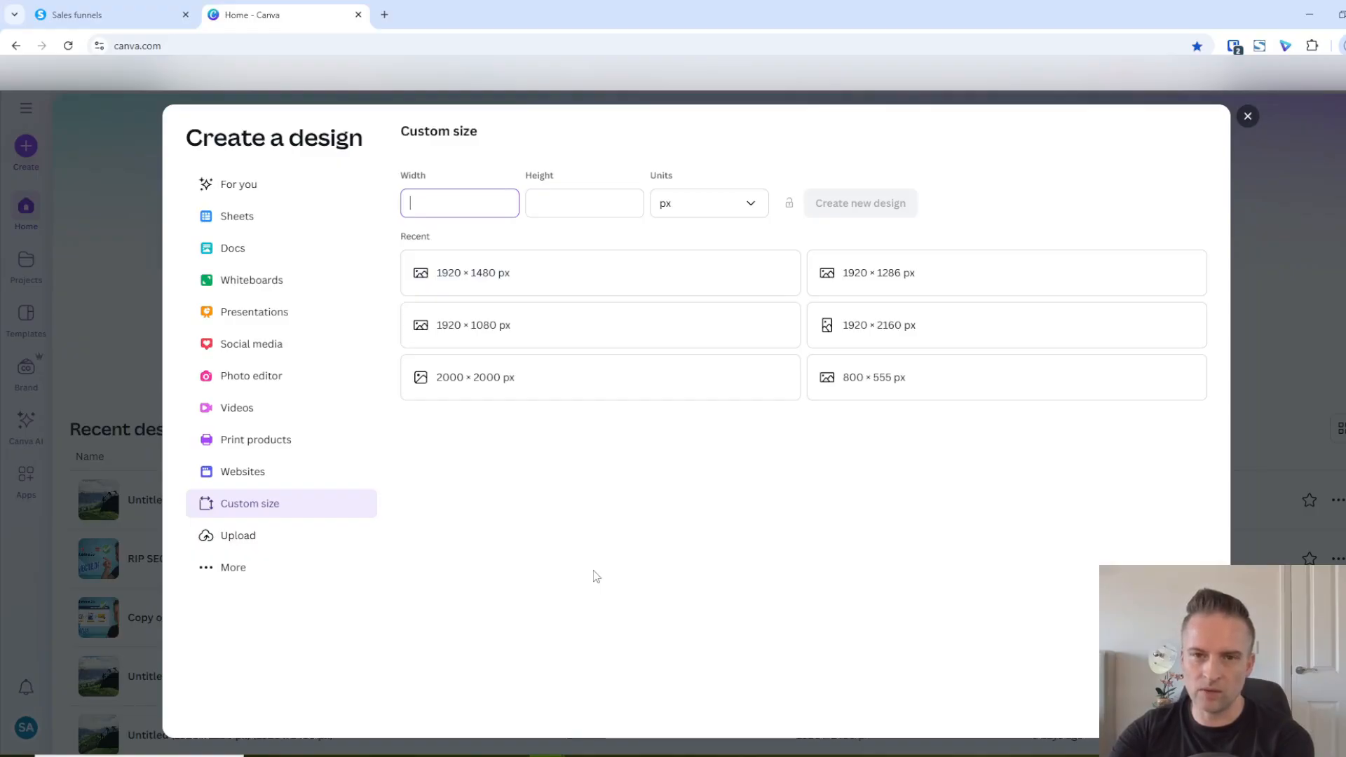
text(1920)
click(545, 196)
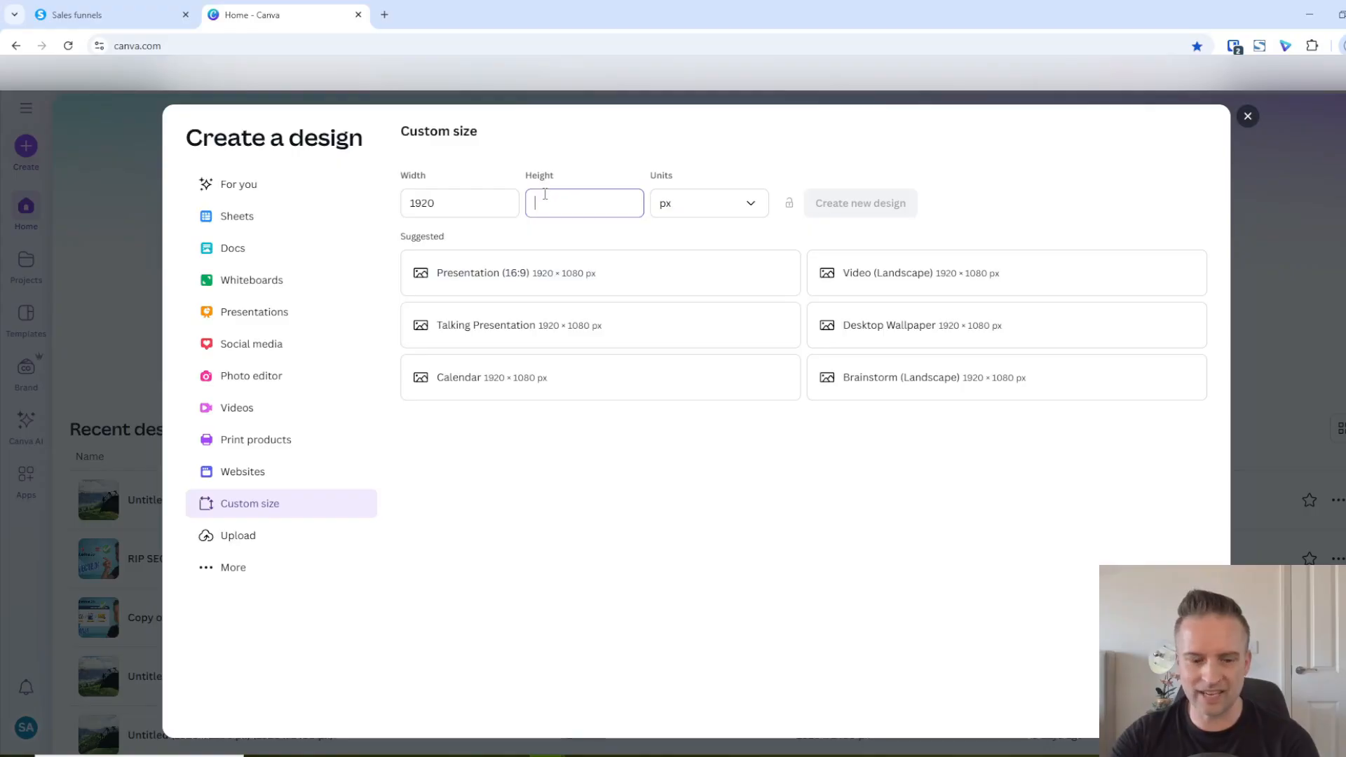
text(1080)
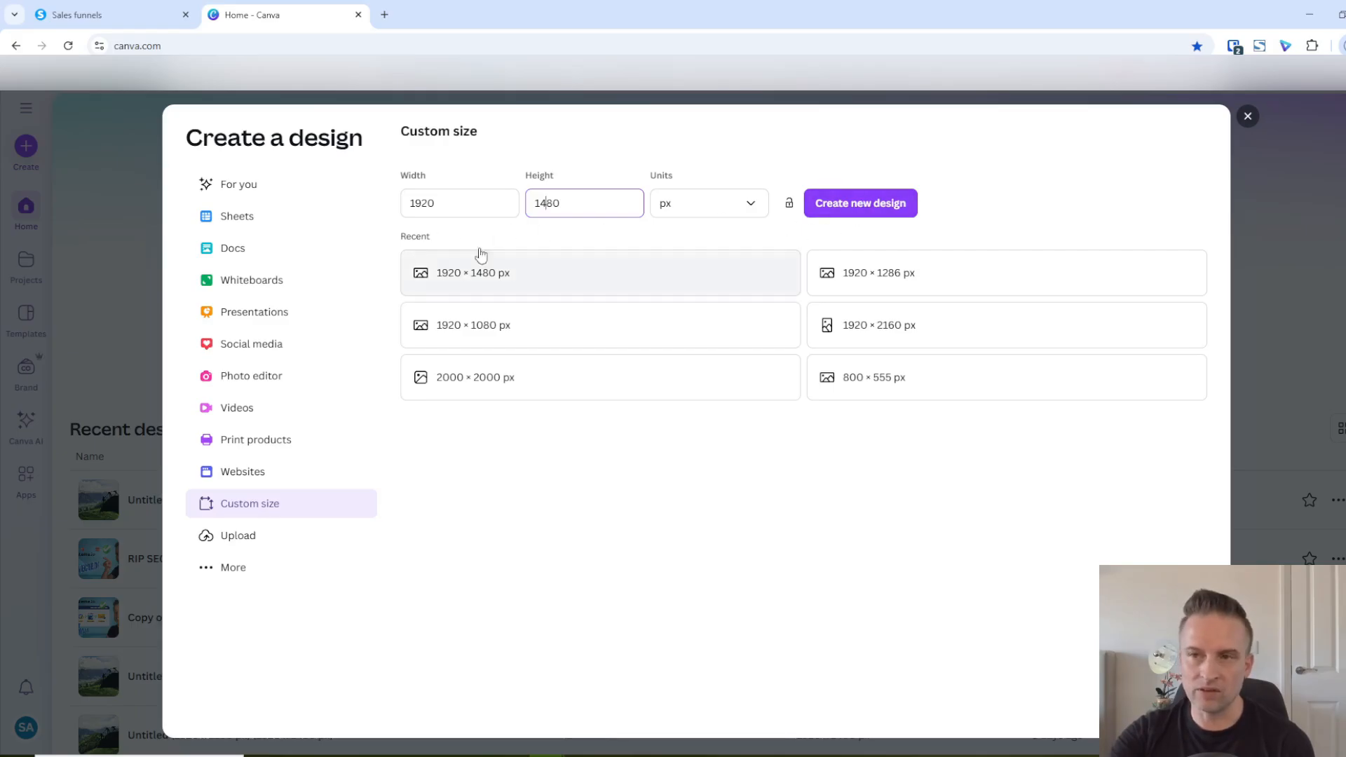
click(905, 205)
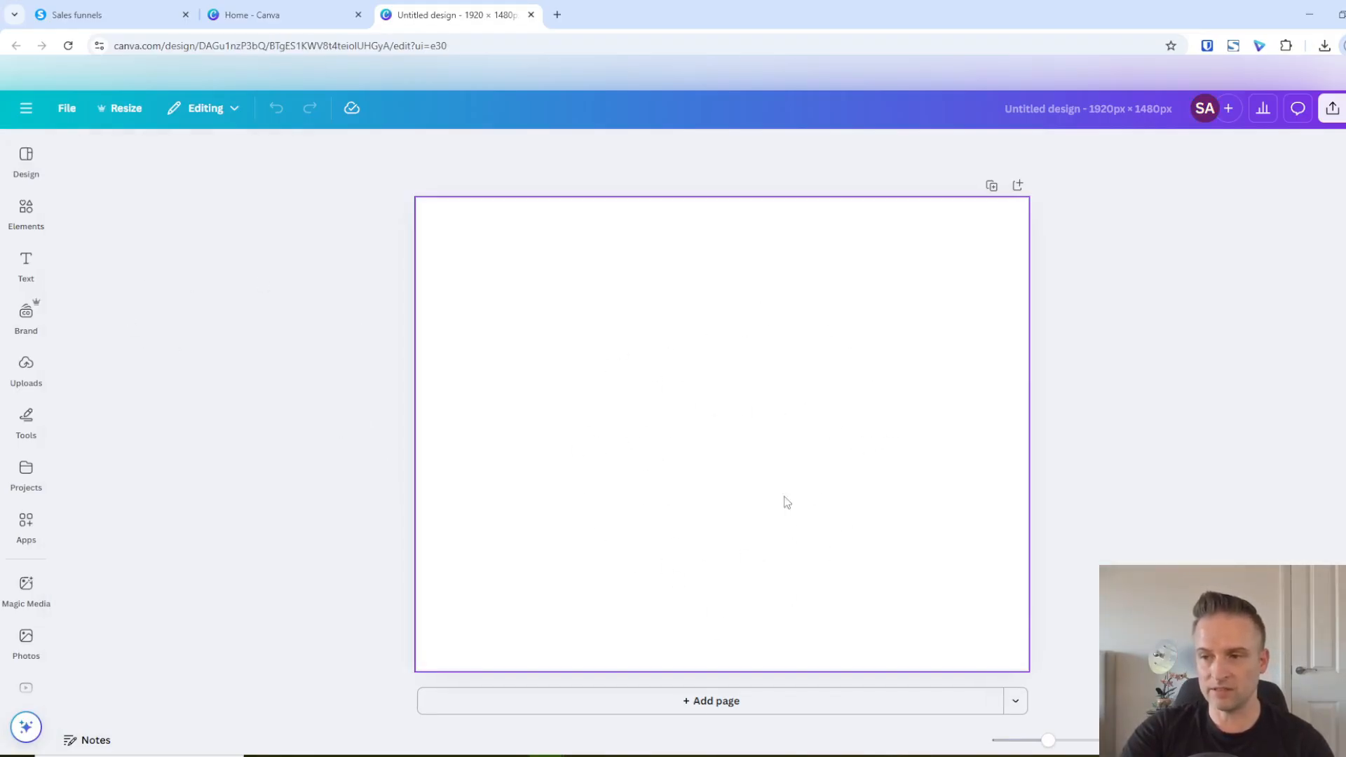
Search the elements for "mountains" and insert the photo of the green wooded hill under a cloudy sky
click(30, 210)
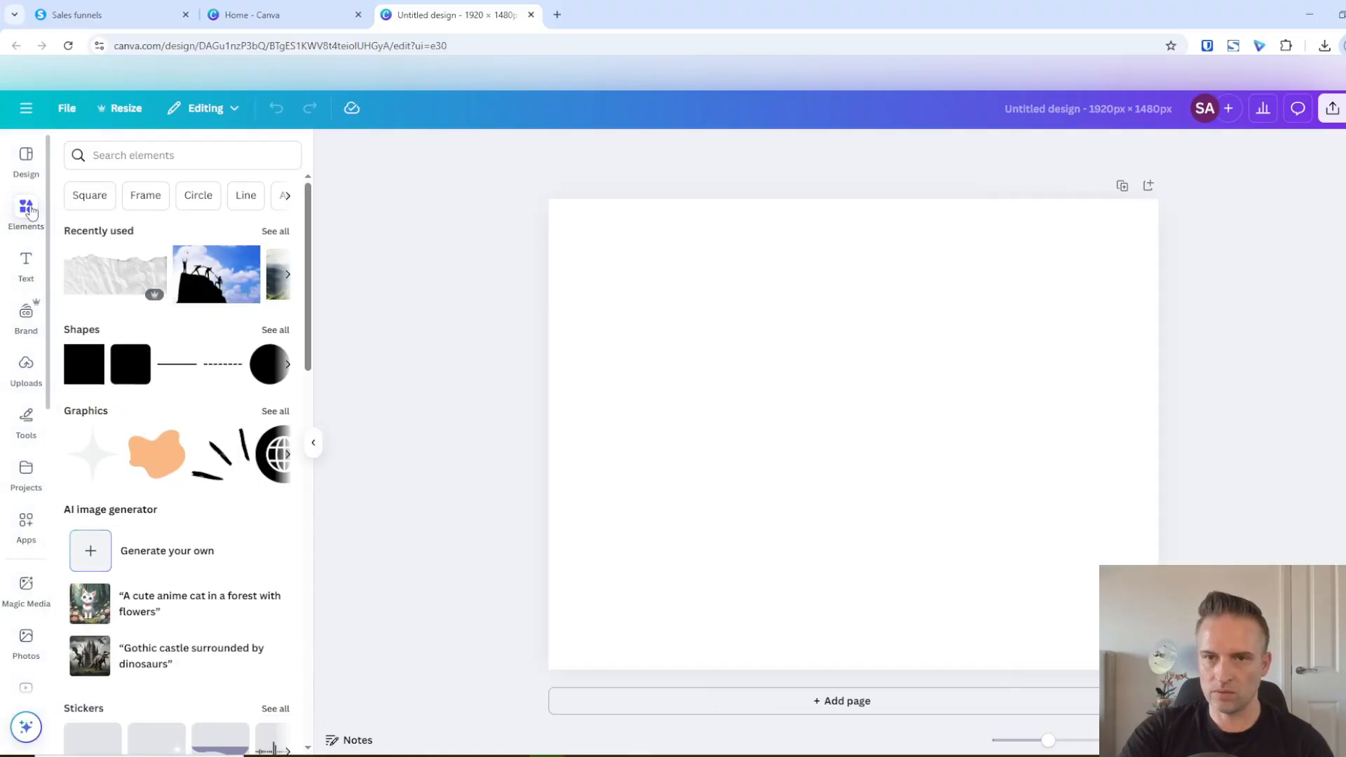
click(110, 155)
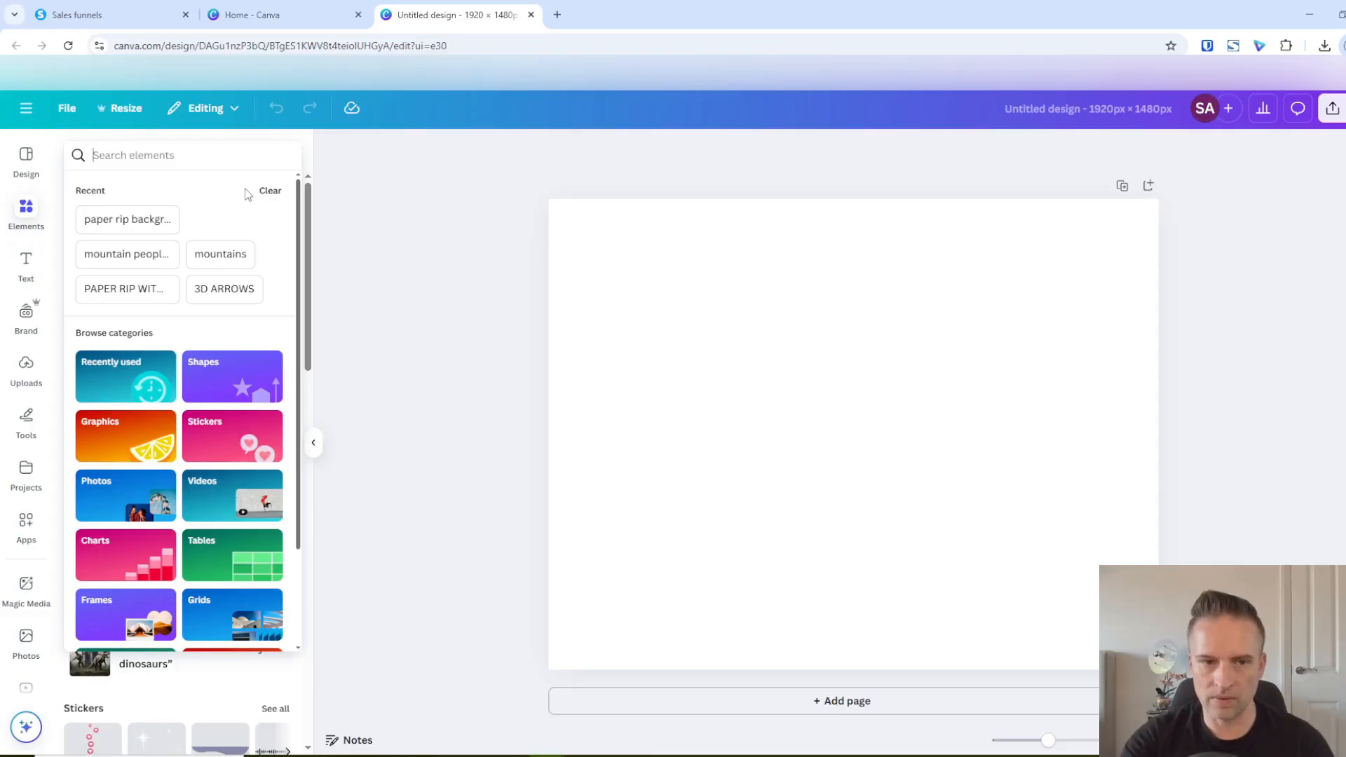
text(mount)
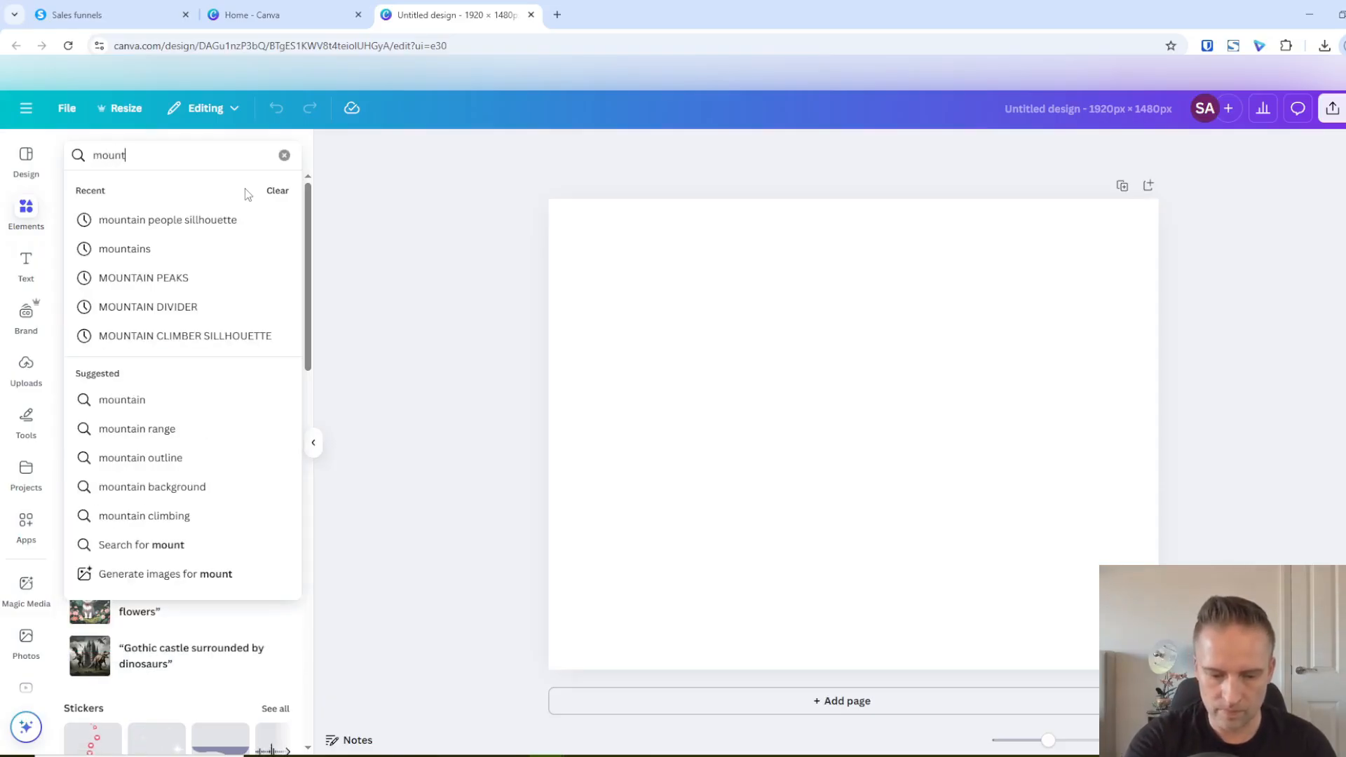
text(ains)
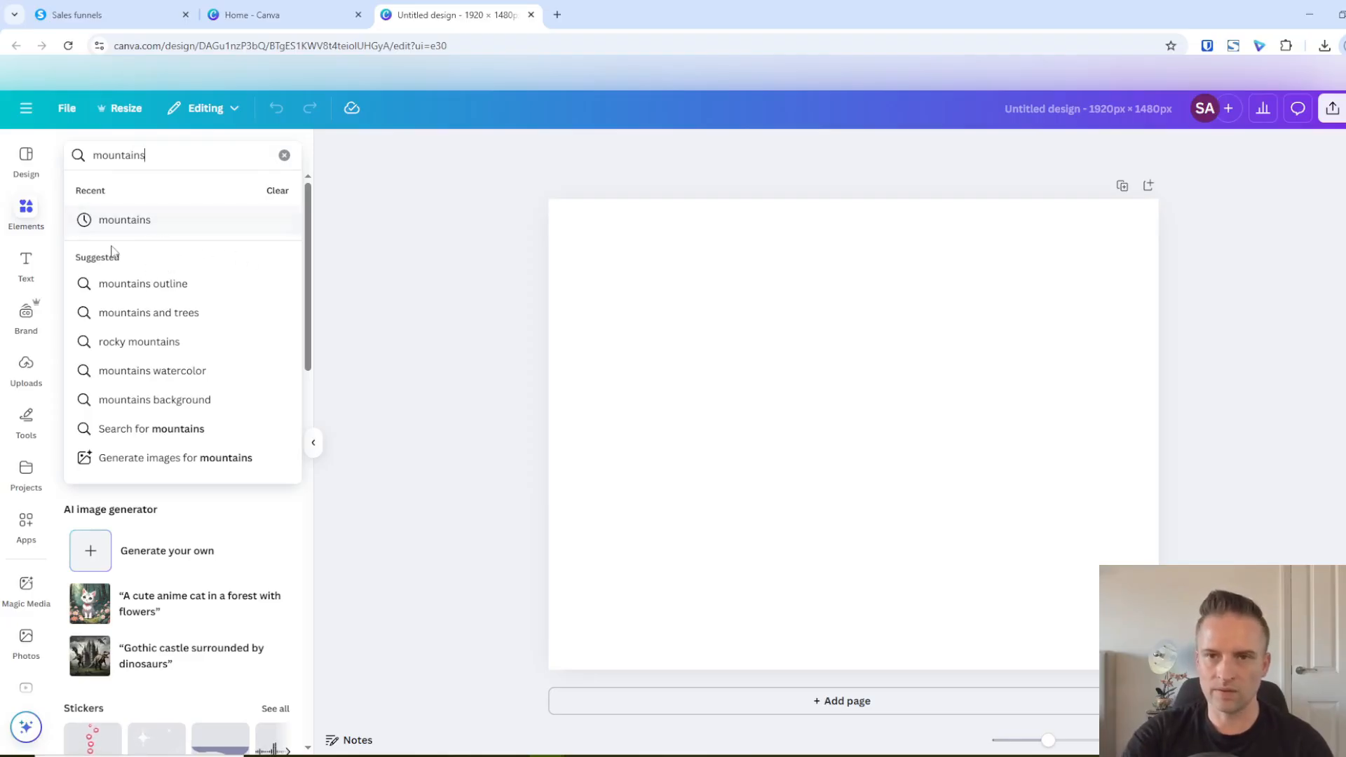
click(125, 220)
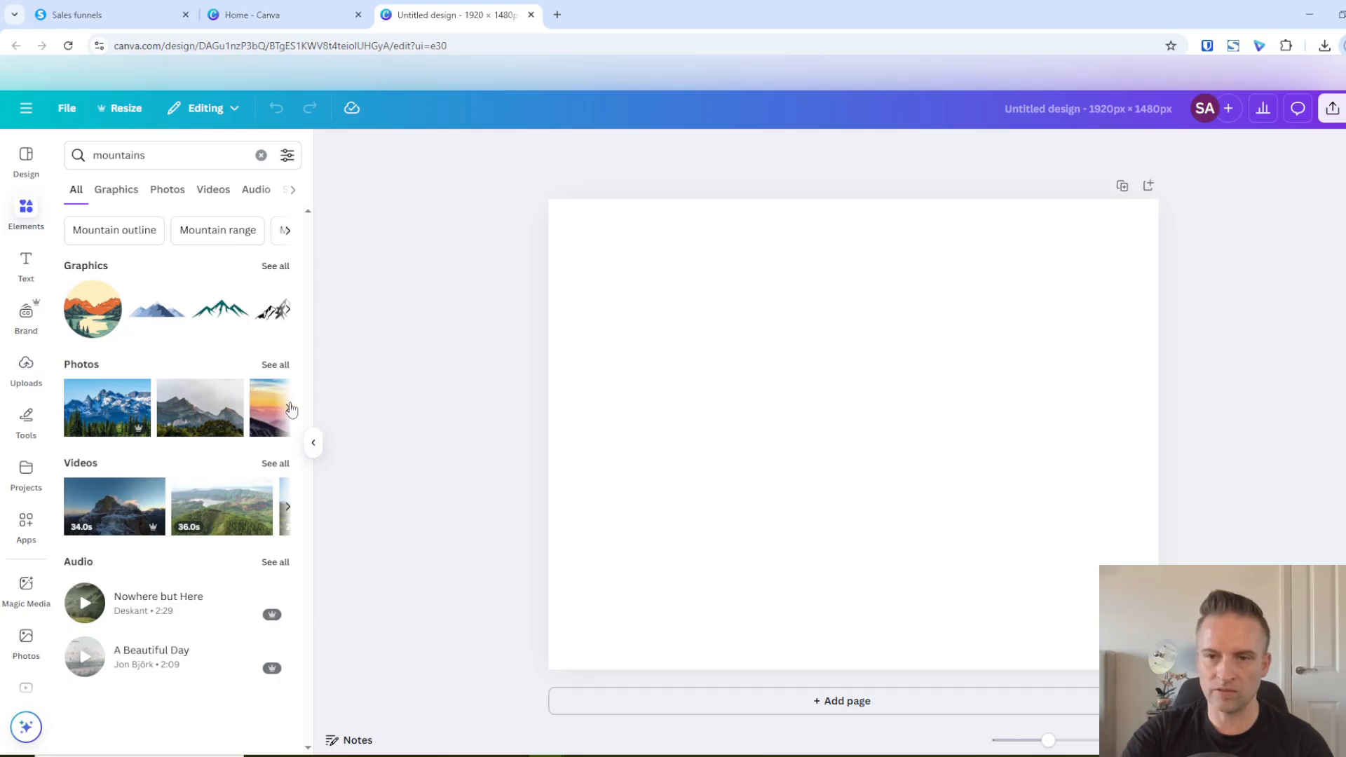
click(284, 367)
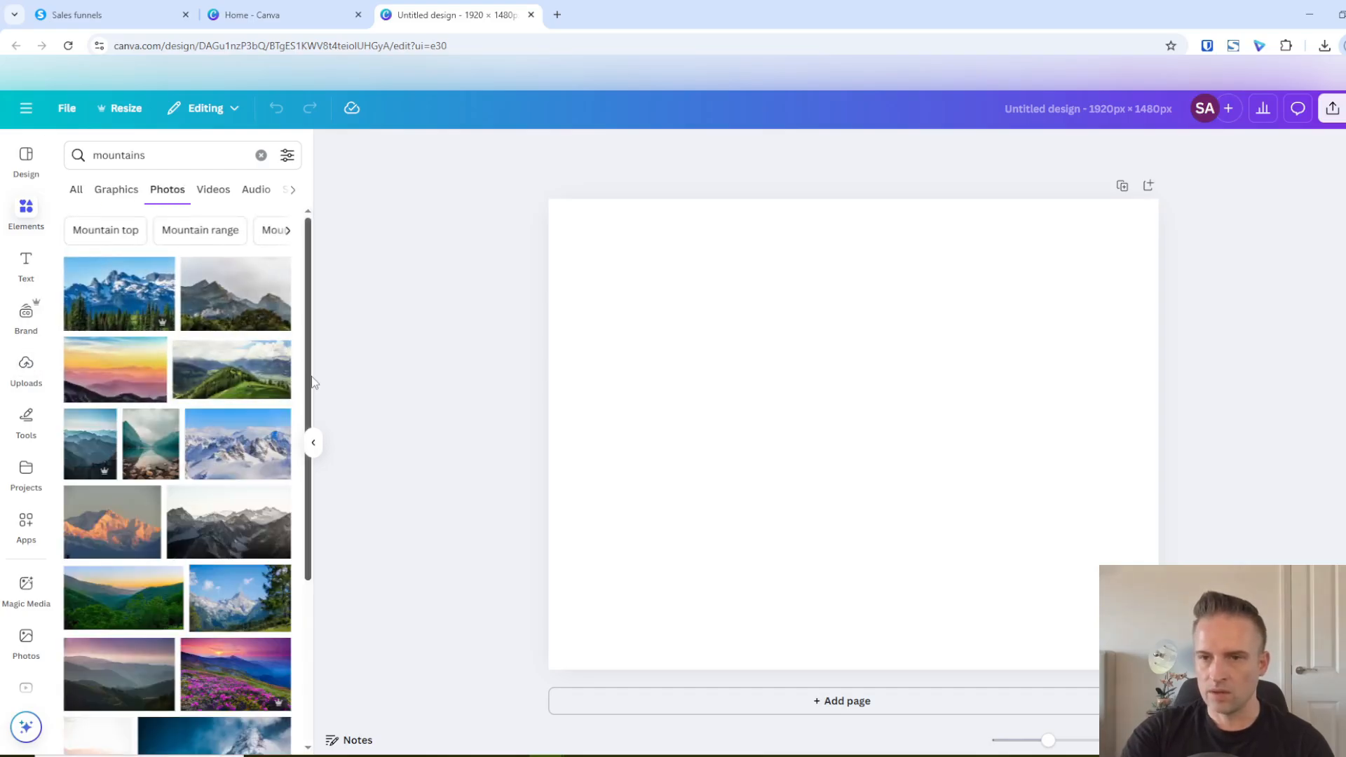
click(233, 373)
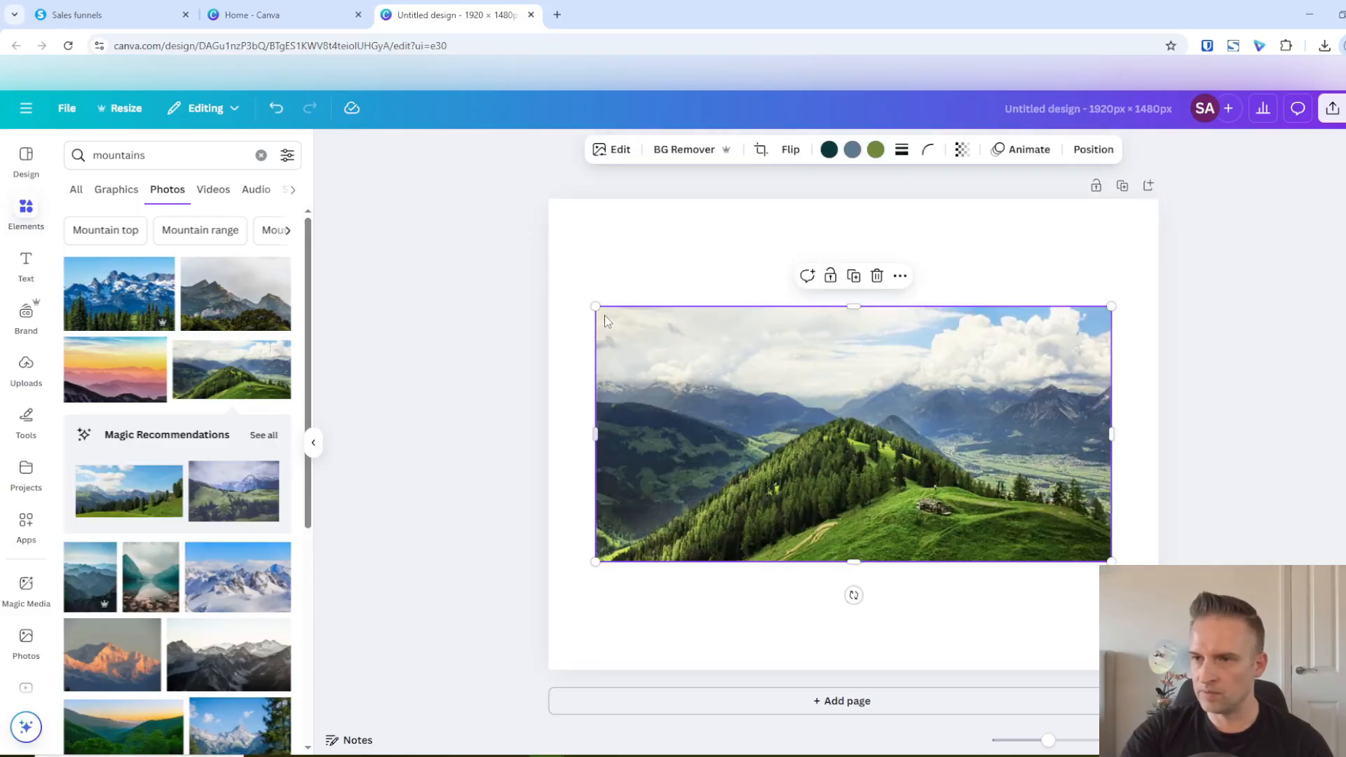
Enlarge the mountain photo to reach the page's left edge and flip it horizontally
drag(598, 309, 548, 283)
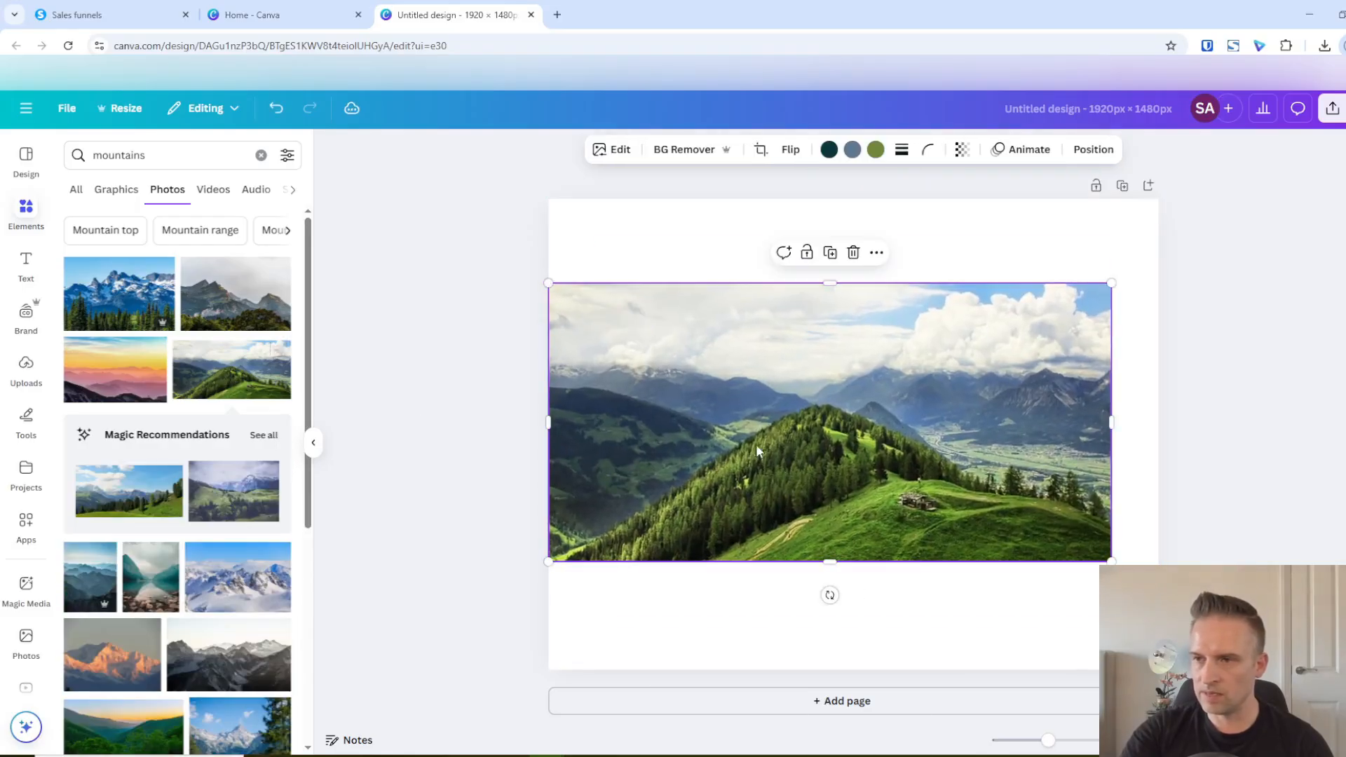
drag(756, 444, 747, 414)
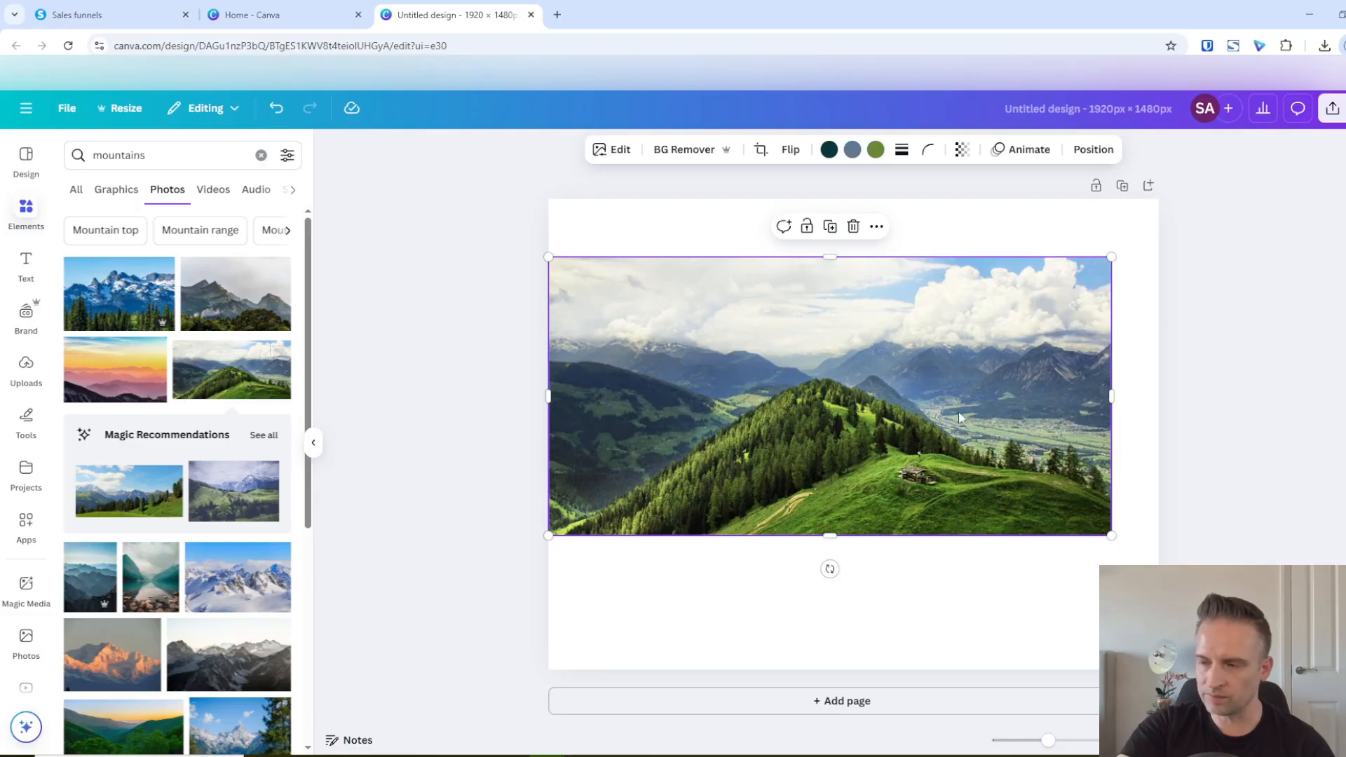
click(790, 149)
click(786, 188)
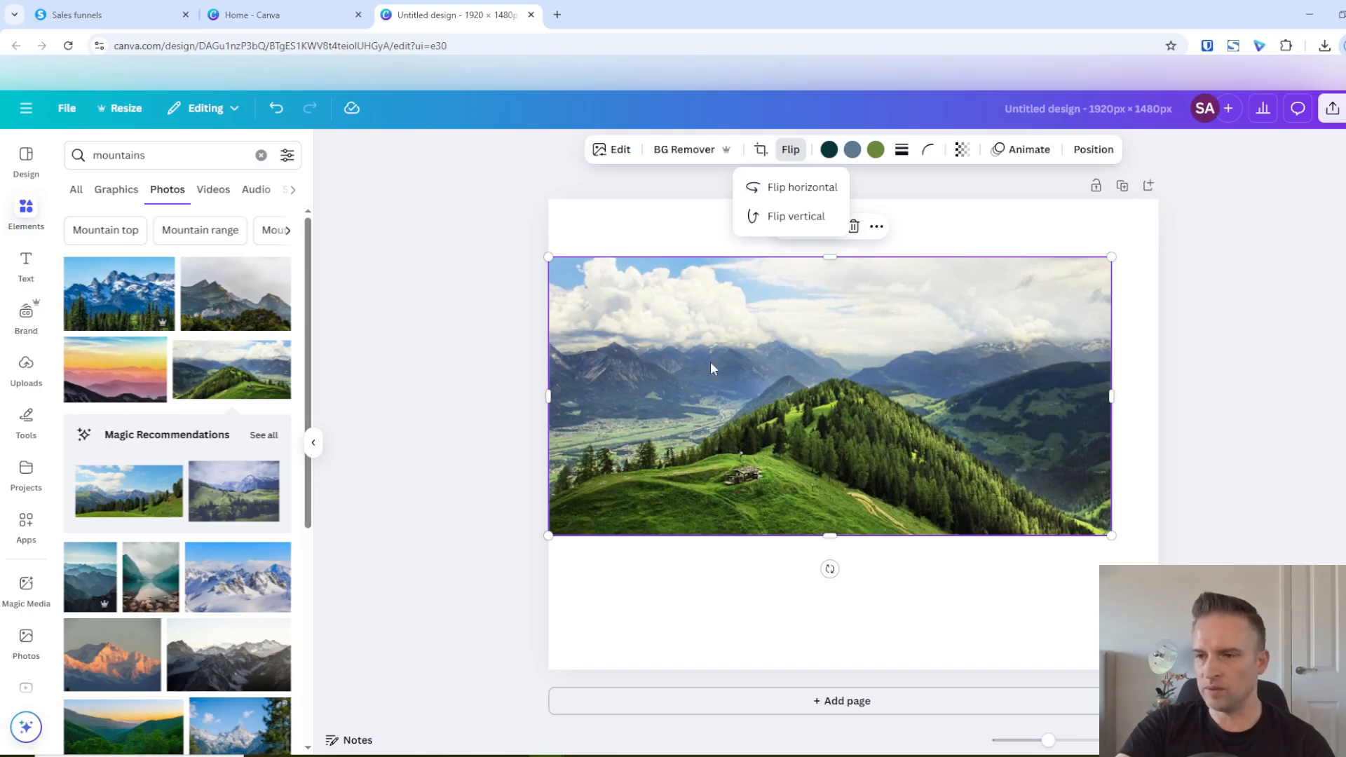
Align the mountain photo with the page's top-left corner and scale it up until it covers the whole page
drag(618, 356, 610, 292)
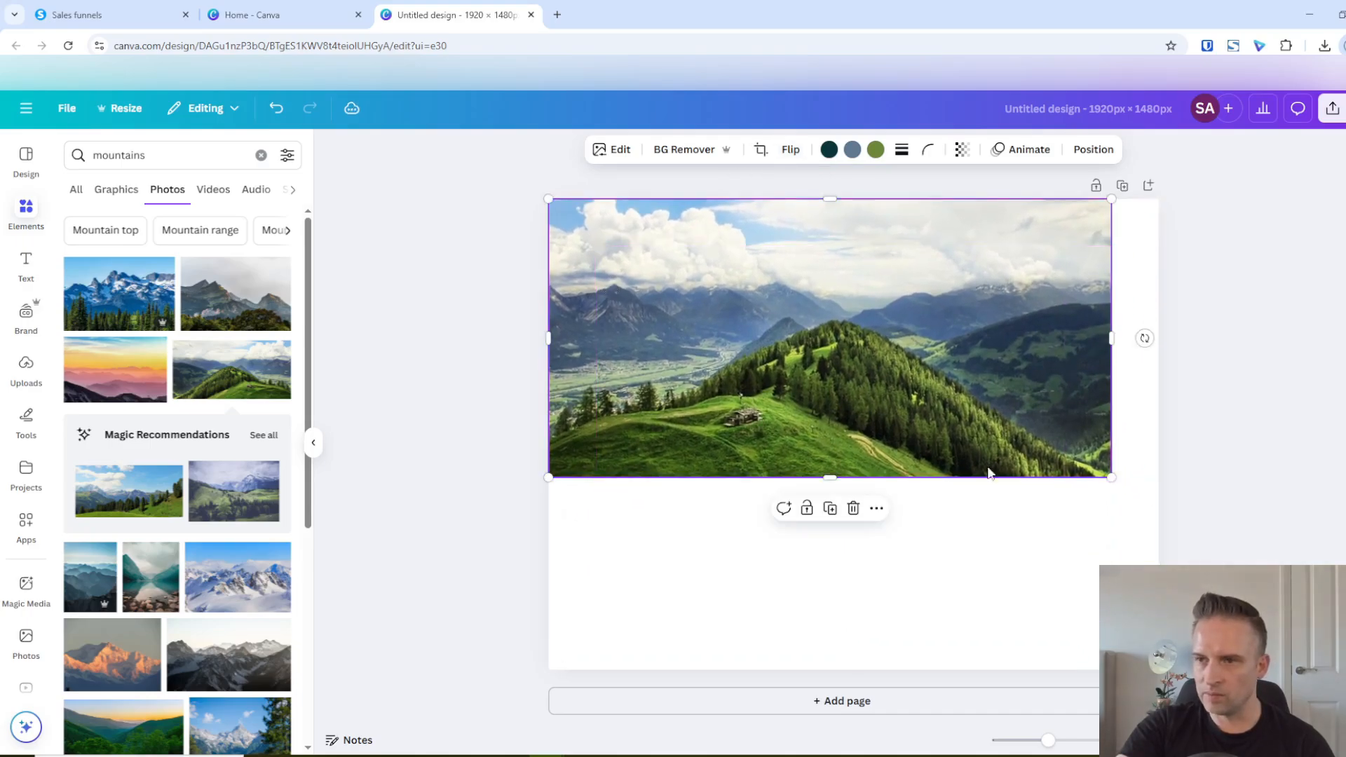
drag(1107, 475, 1343, 638)
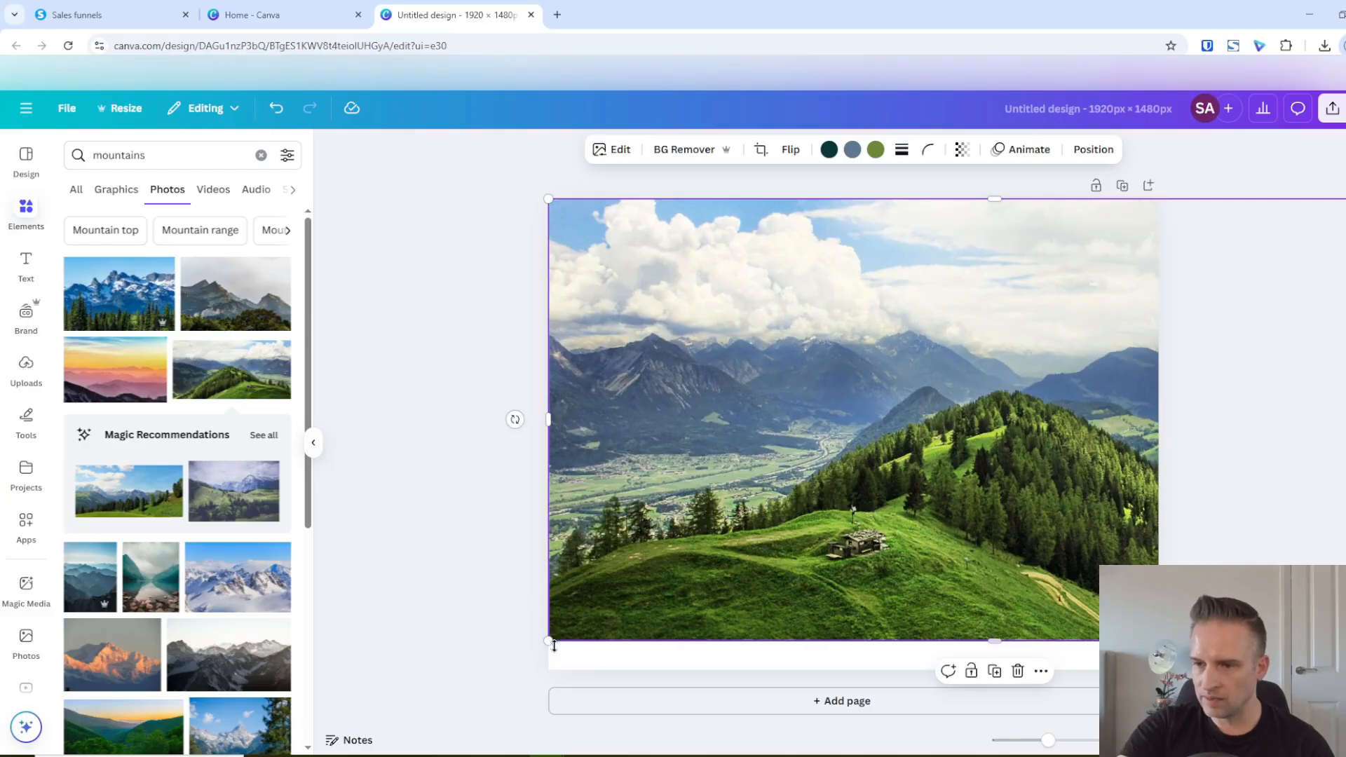
drag(549, 640, 489, 672)
drag(637, 419, 697, 419)
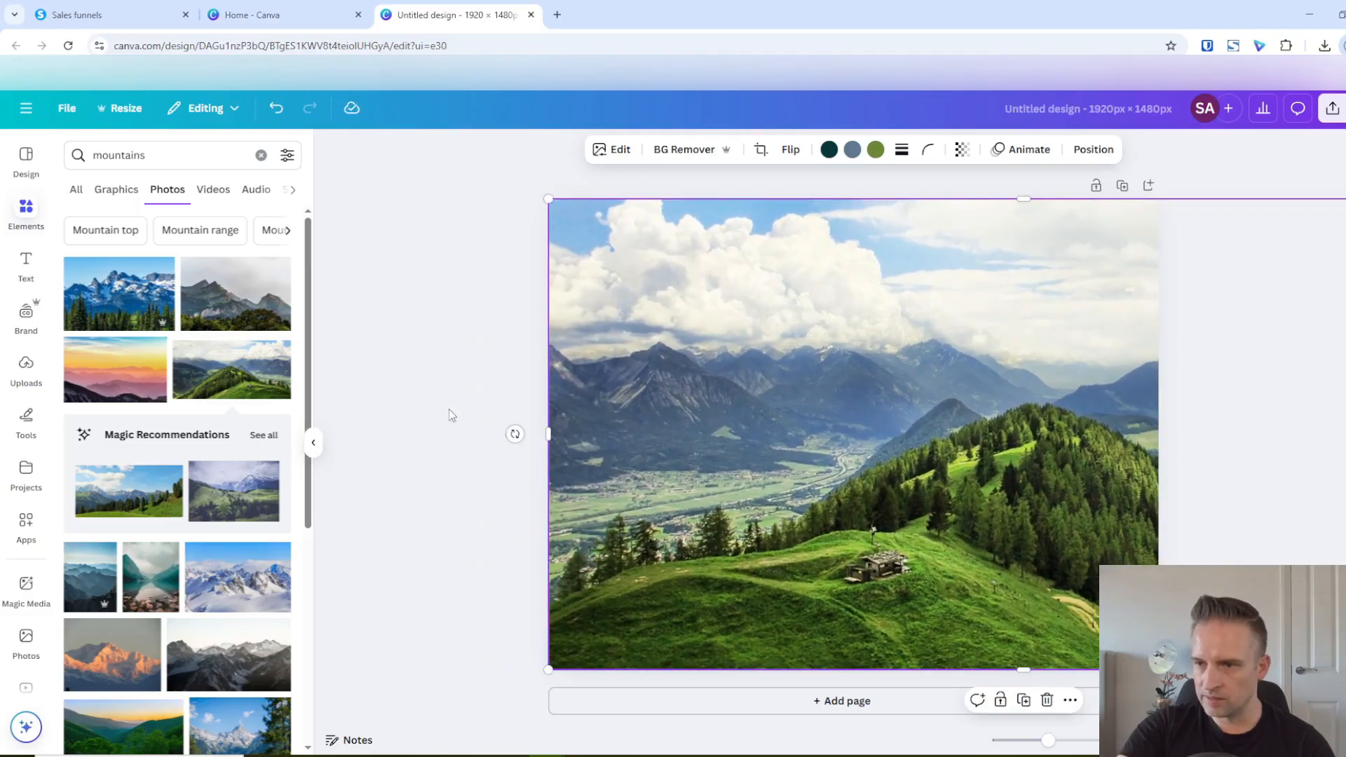
click(397, 271)
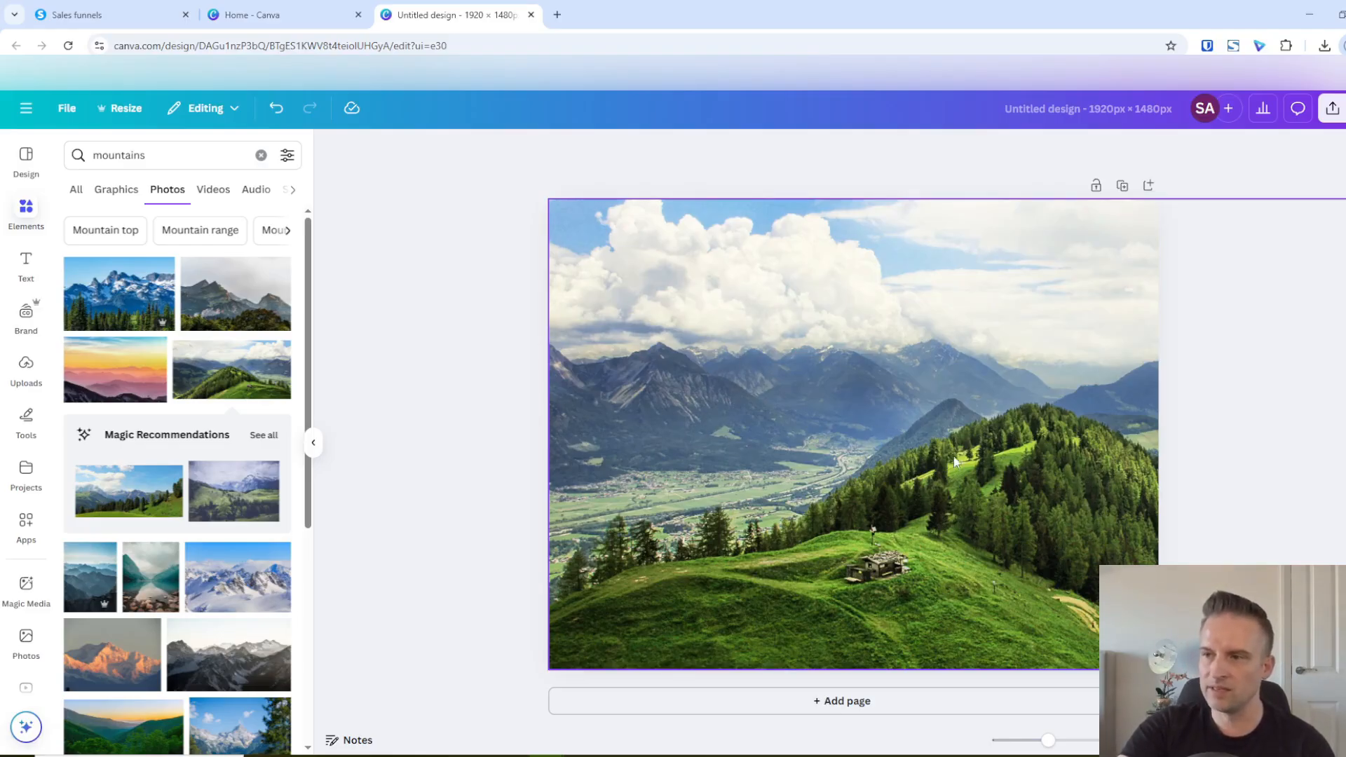
Search the photos for "mountain sillhouette people" and insert the one of four climbers silhouetted on a rock against a blue sky
click(169, 155)
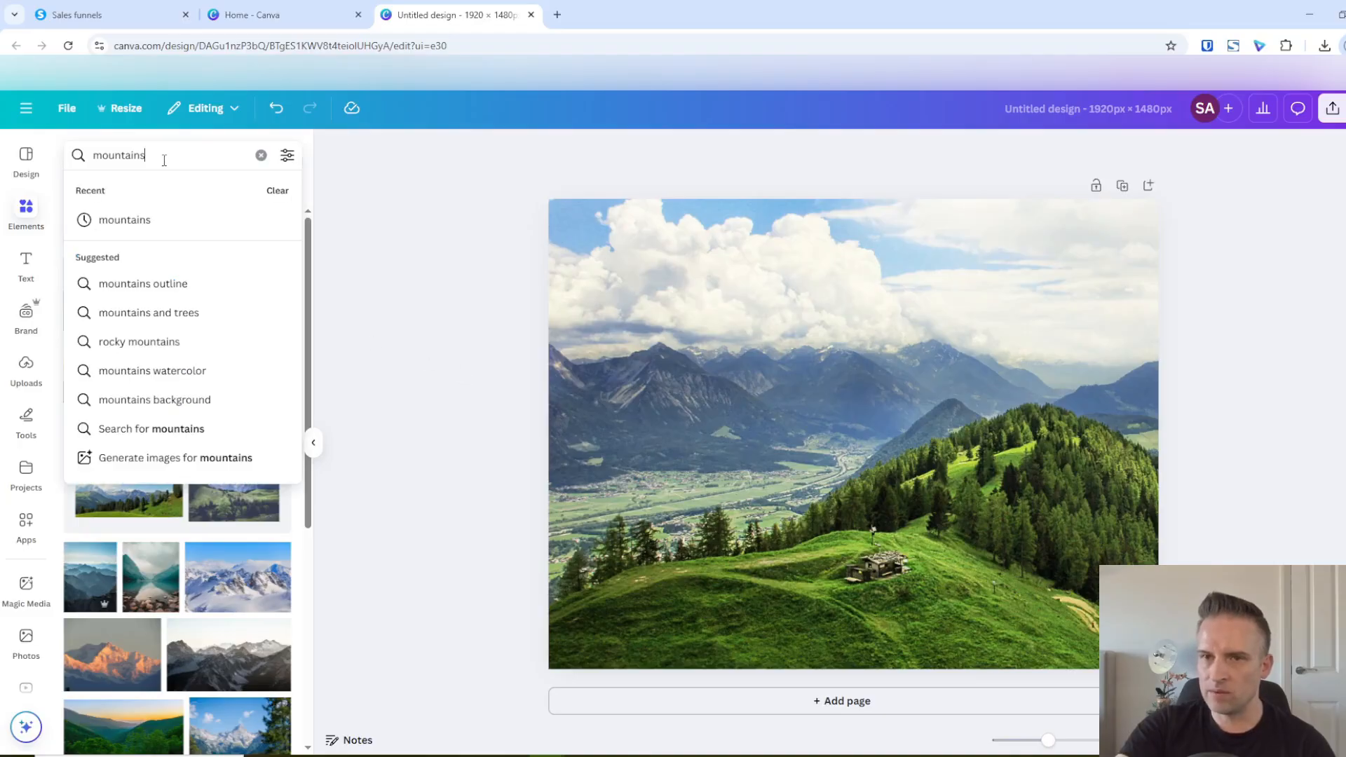
double_click(162, 155)
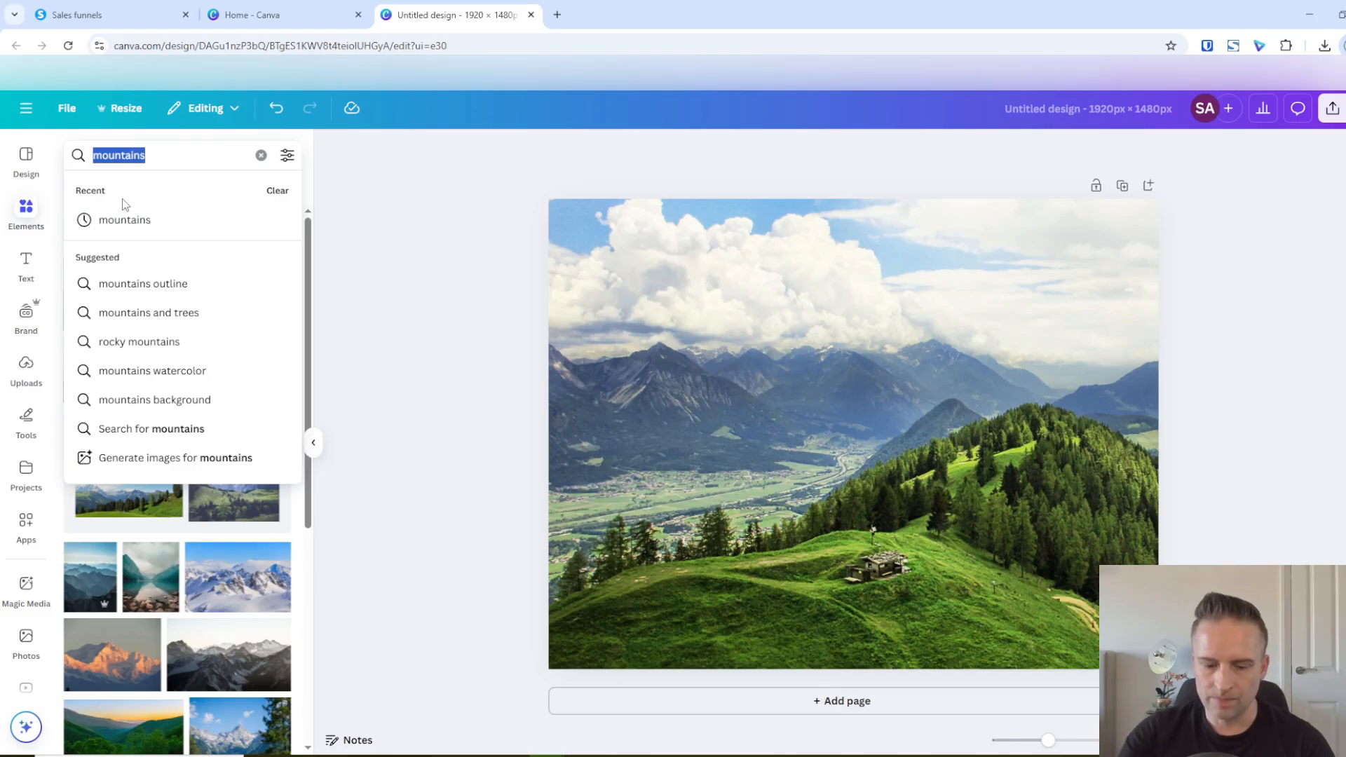
text(mount)
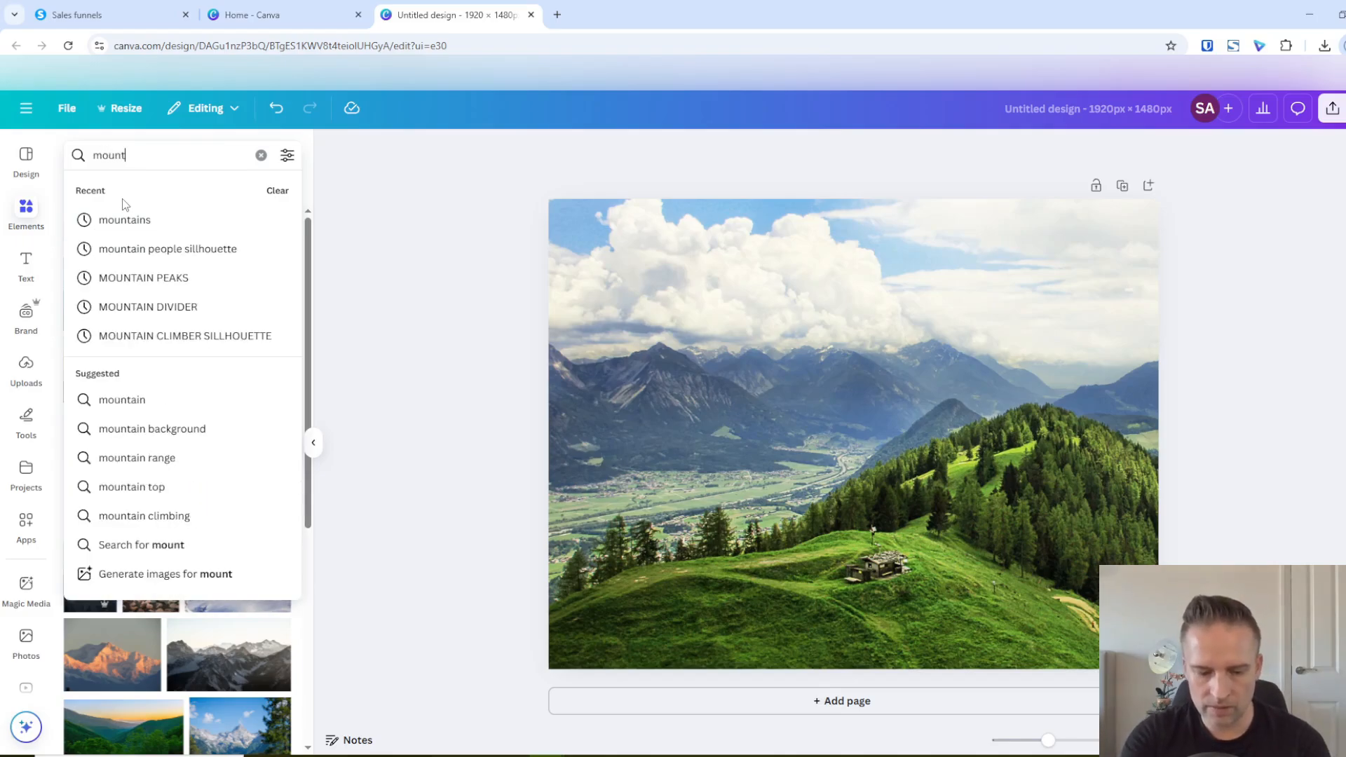
text(ain sil)
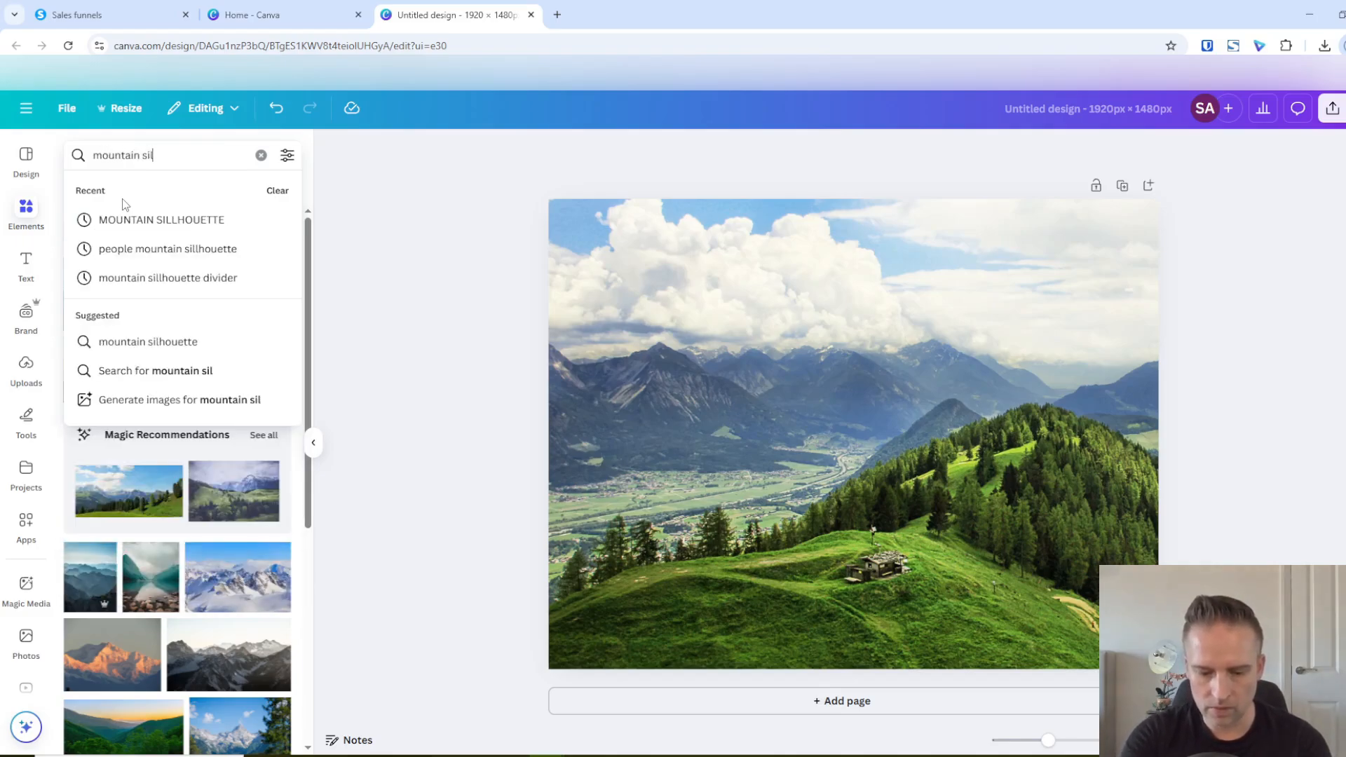
text(lhouette)
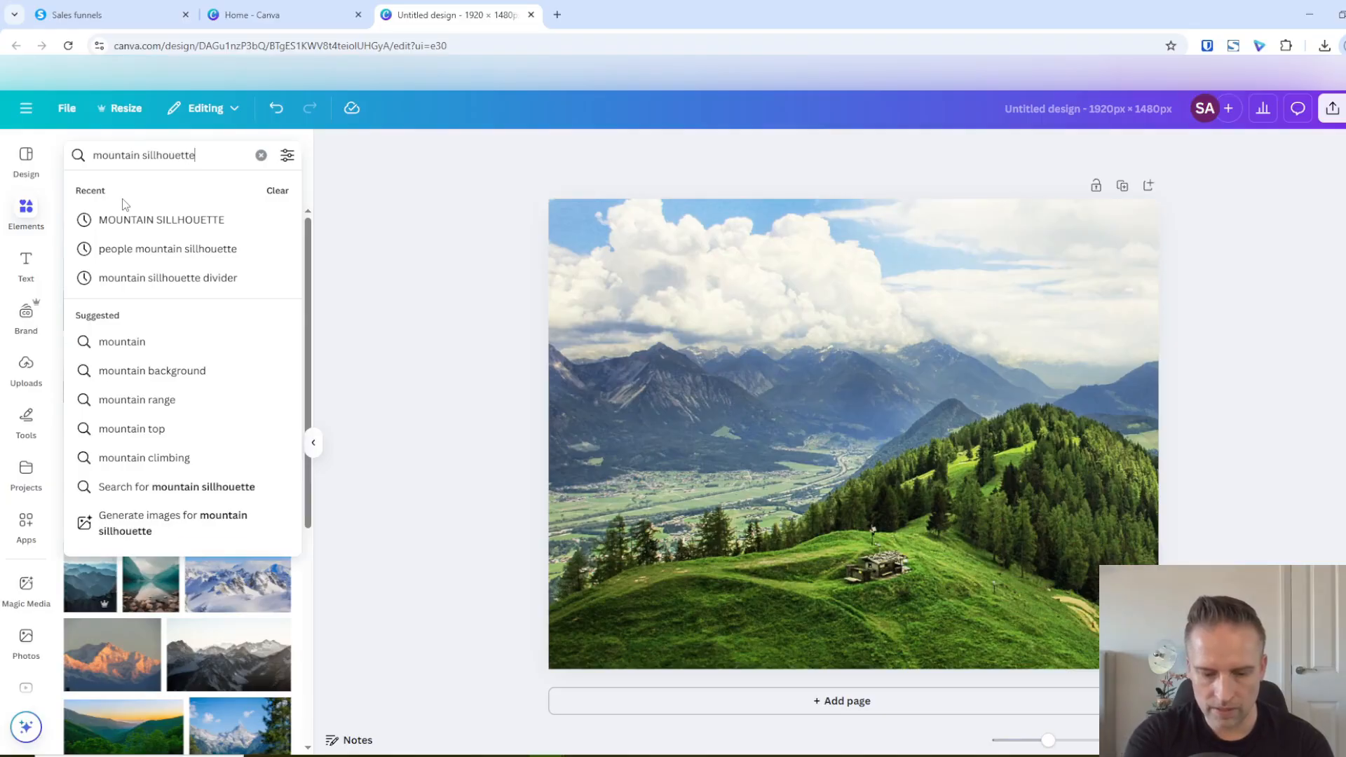
text( pe)
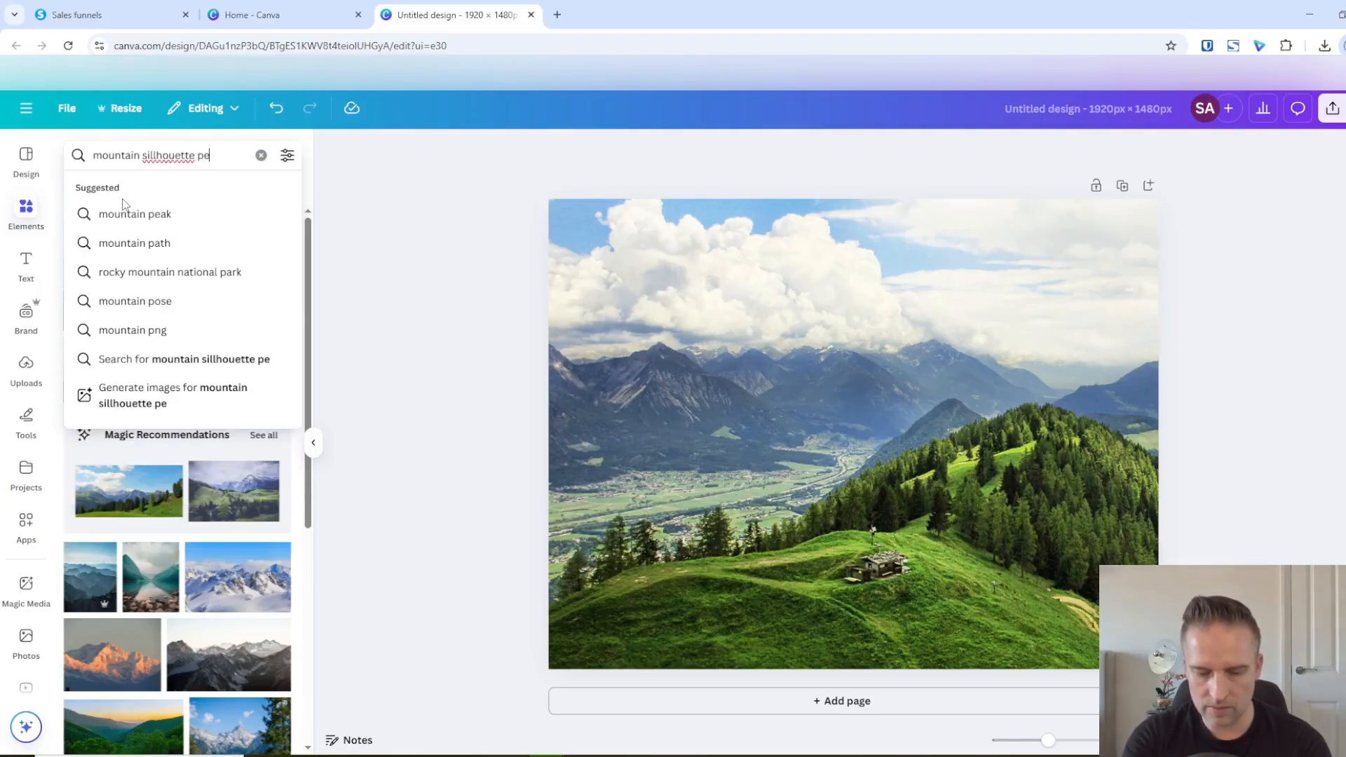
text(p)
key(BackSpace)
text(ople)
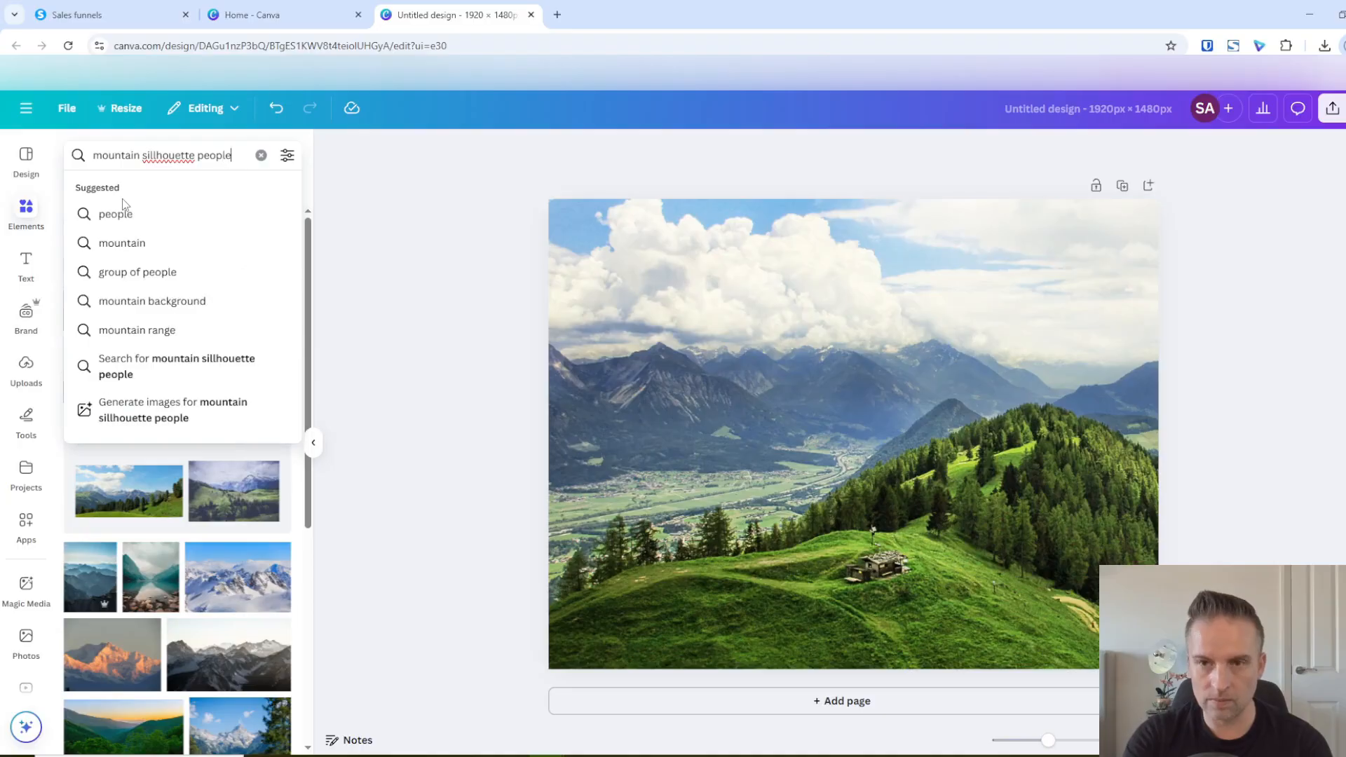
key(Return)
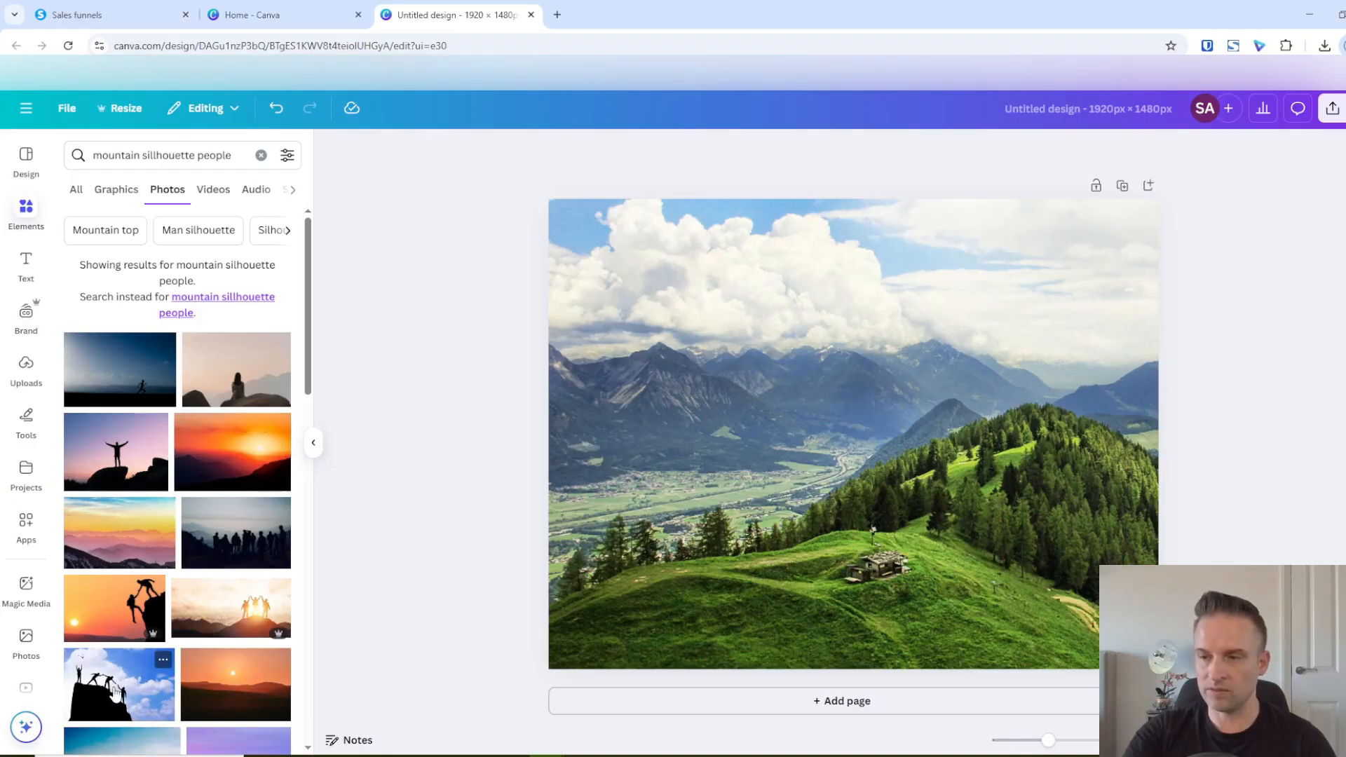
click(116, 691)
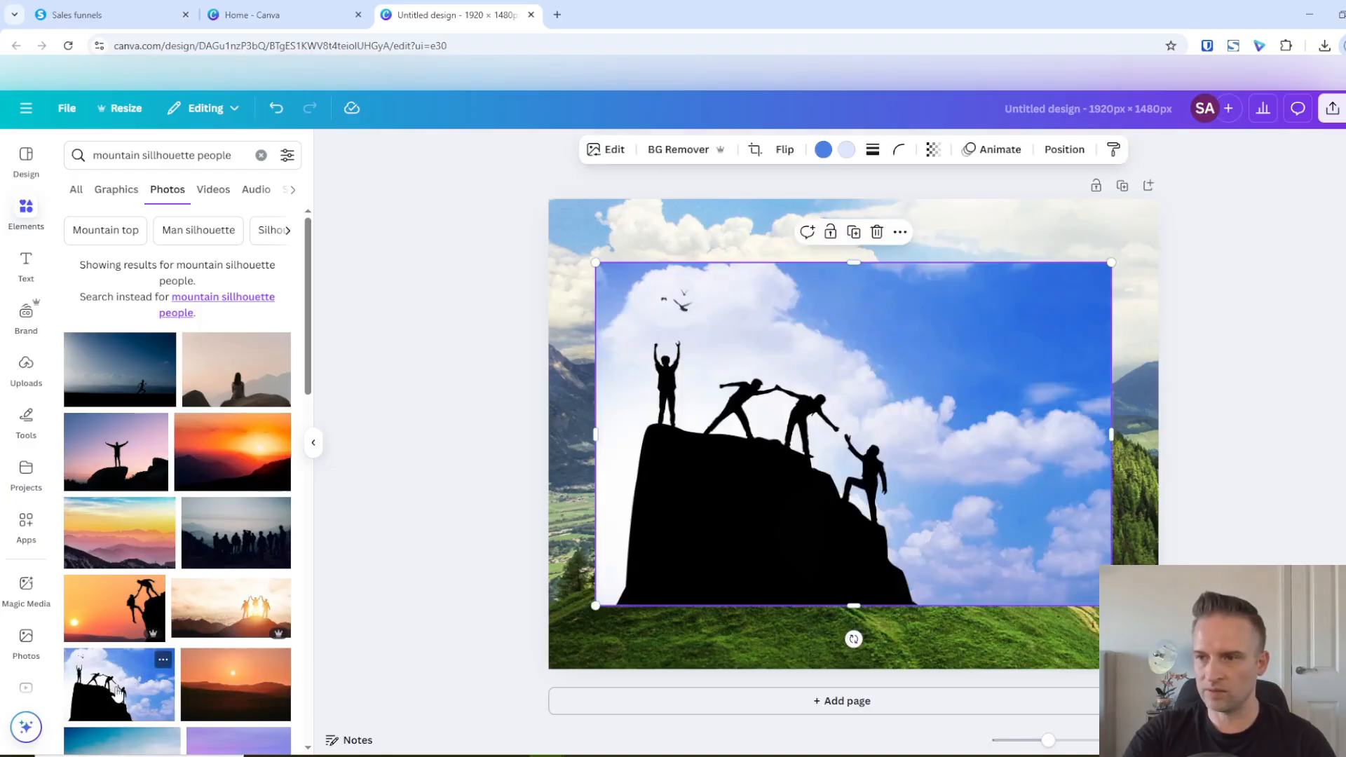
Remove the background of the climbers photo, crop off its empty right part and move it to the page's upper right
click(669, 155)
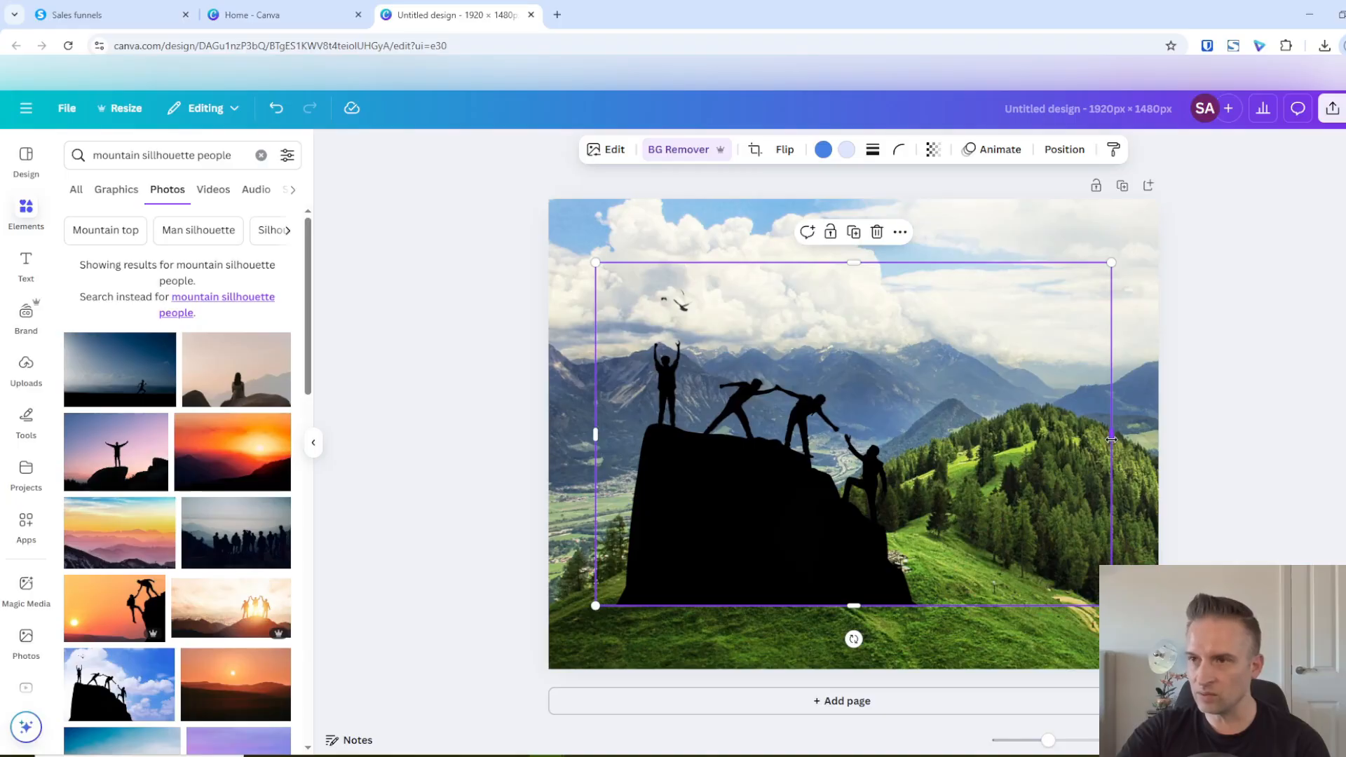
drag(1104, 444, 940, 523)
drag(715, 486, 886, 419)
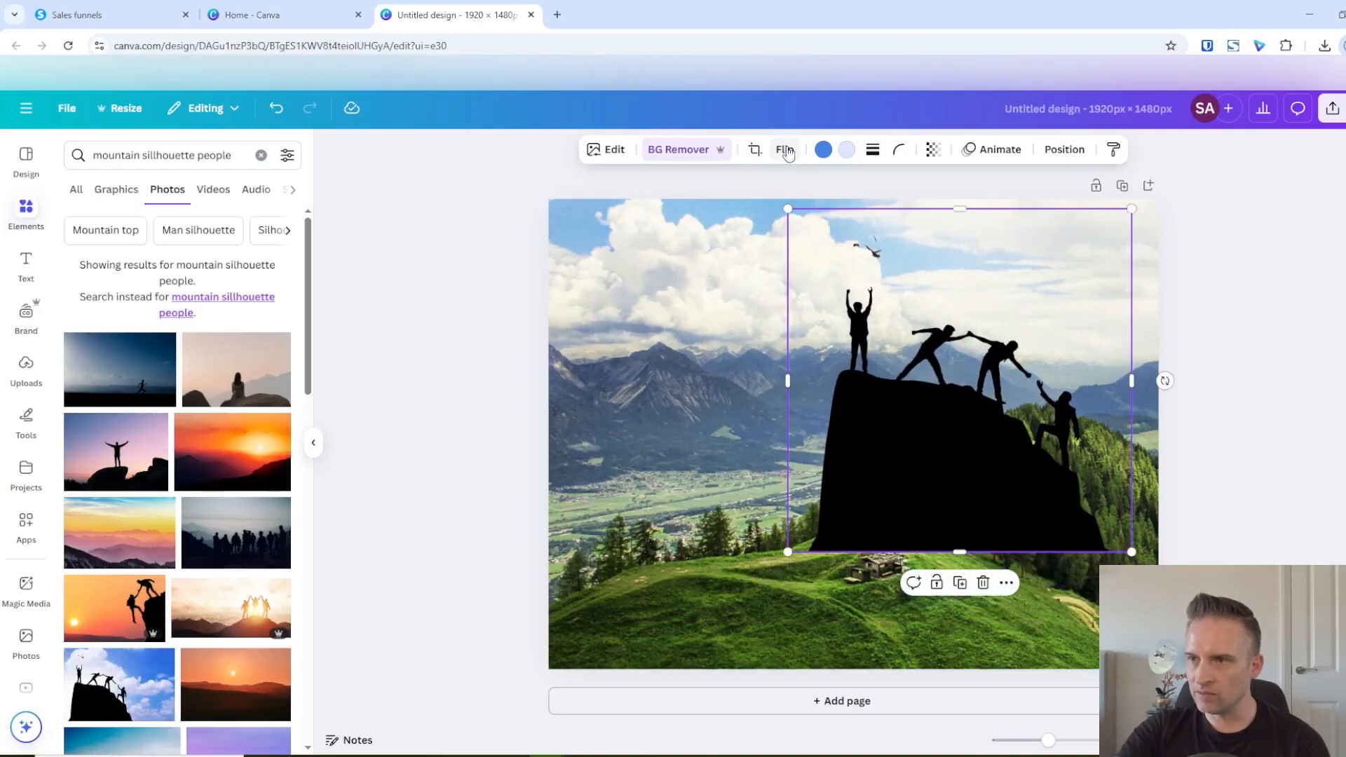
Flip the climbers silhouette horizontally and shift it slightly past the page's top and right edges
click(784, 149)
click(791, 187)
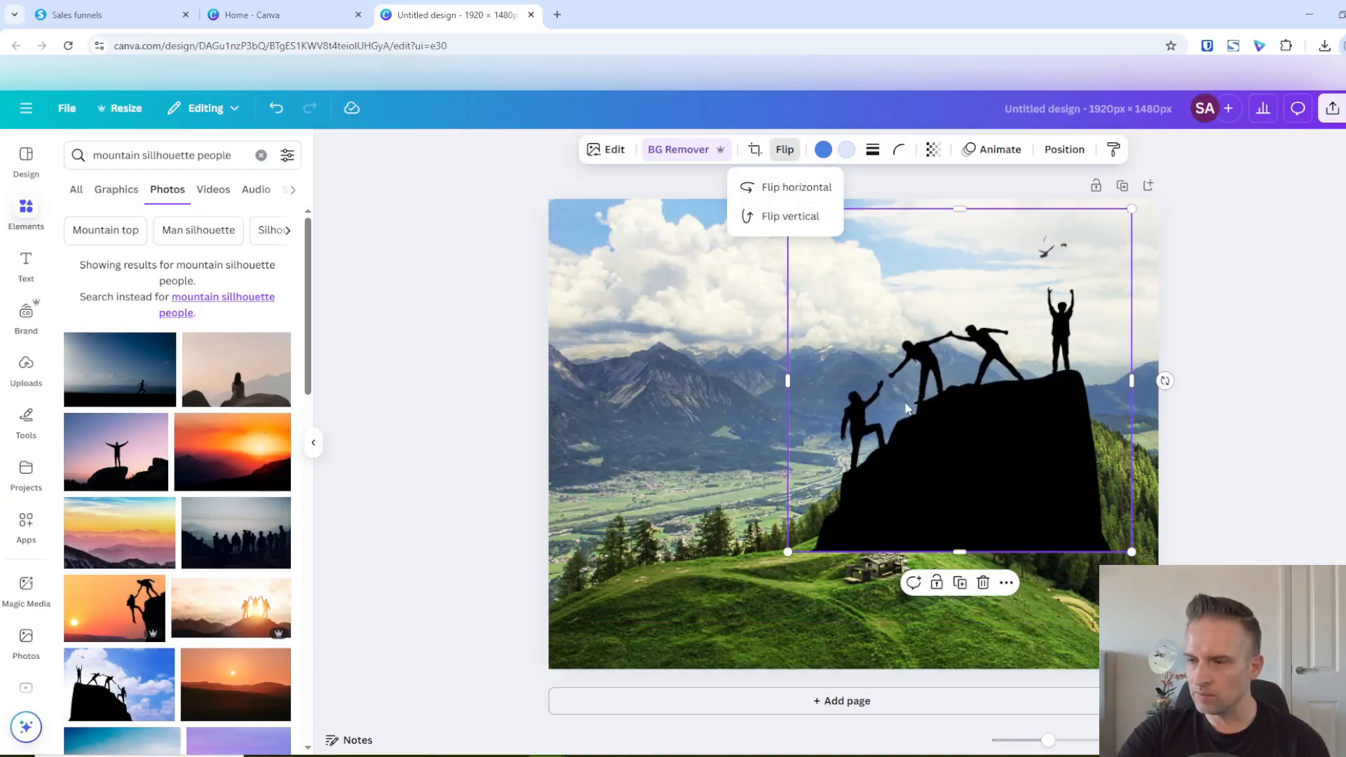
drag(906, 409, 948, 393)
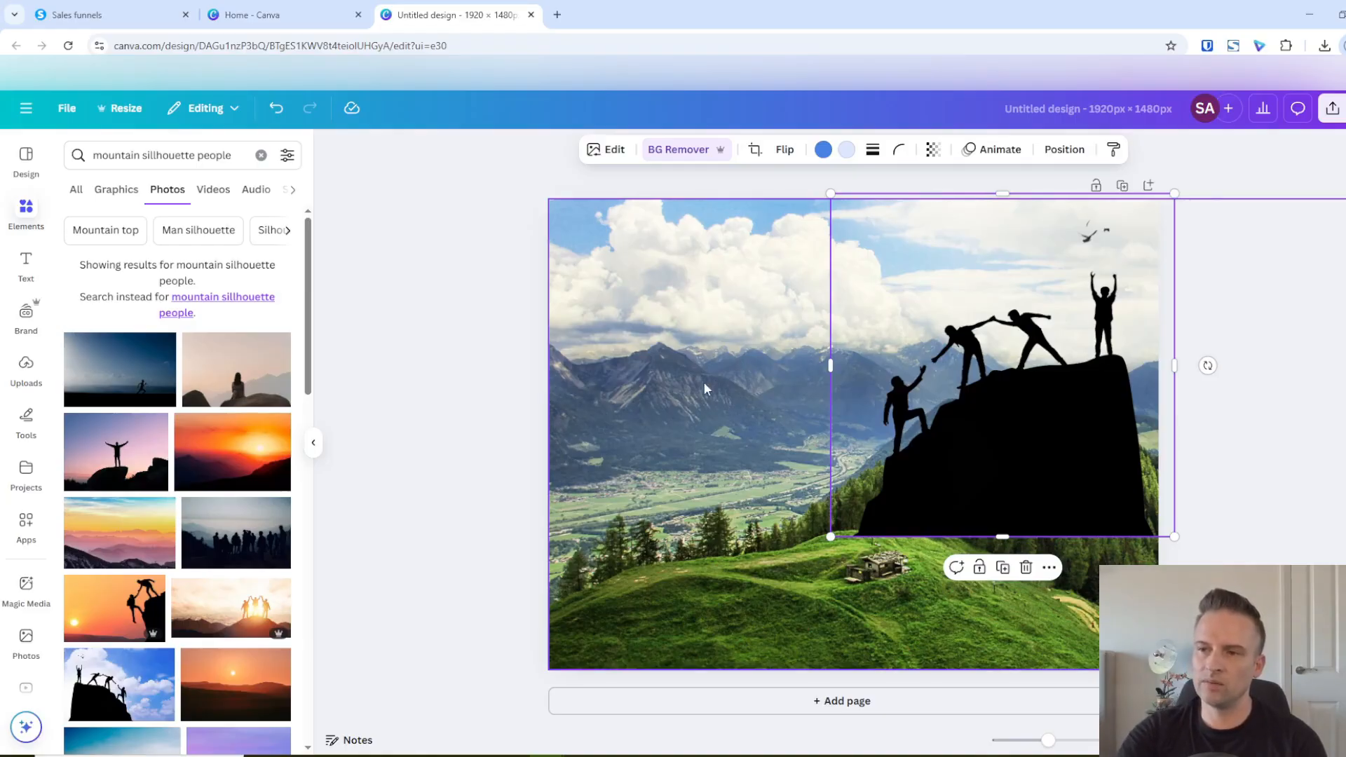
Enlarge the climbers silhouette slightly and place it in the page's top-right corner with the rock running off the right edge
mouse_move(982, 415)
mouse_down()
mouse_move(971, 420)
mouse_move(1013, 421)
mouse_move(1001, 419)
mouse_up()
drag(852, 541, 828, 551)
drag(1007, 457, 1017, 457)
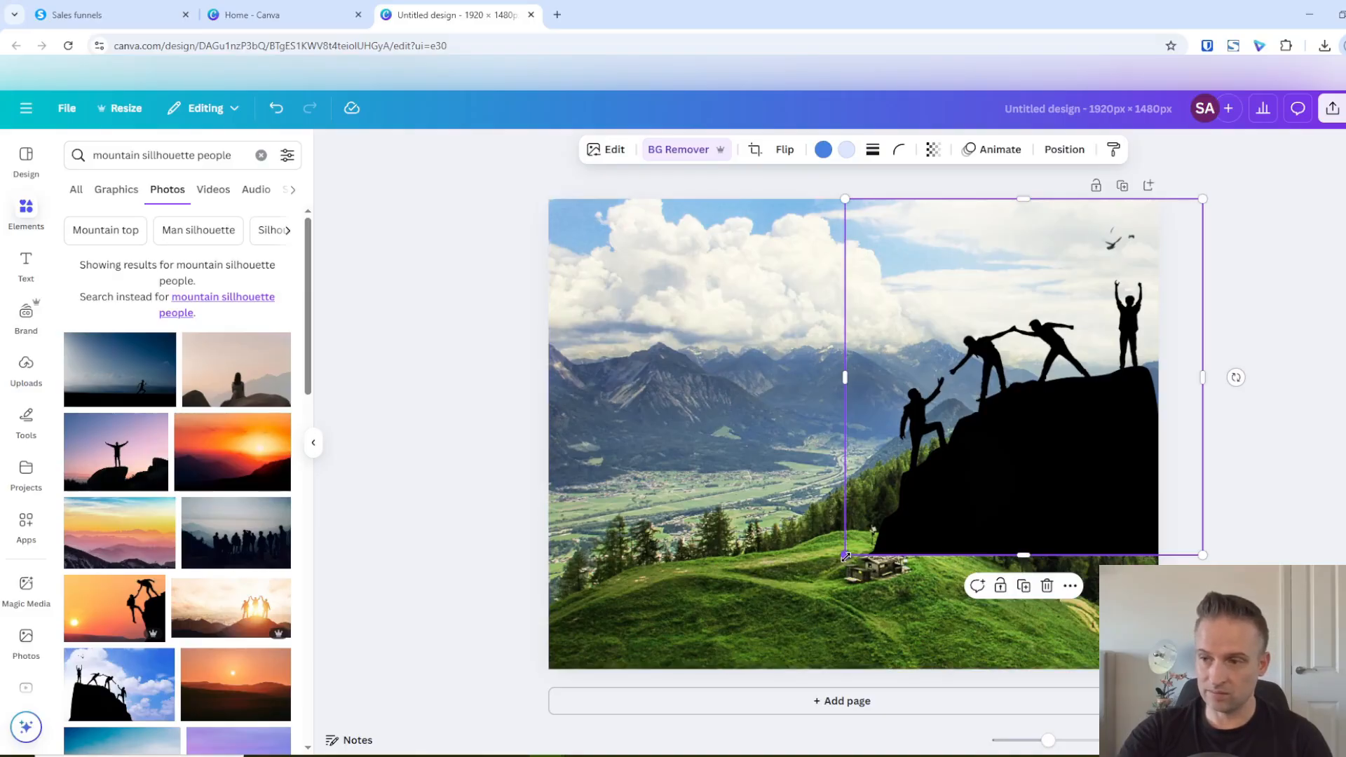
drag(845, 555, 837, 563)
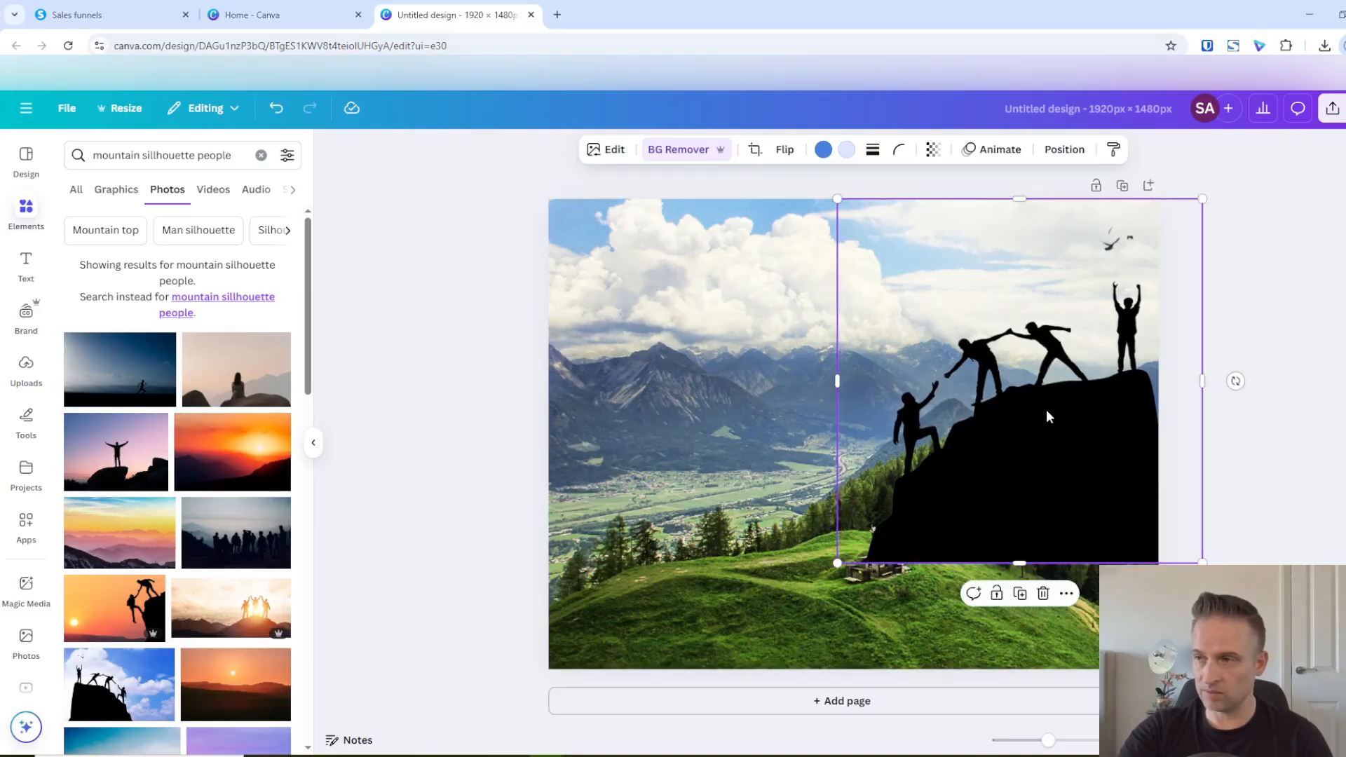
mouse_move(1049, 416)
mouse_down()
mouse_move(1042, 400)
mouse_move(1042, 423)
mouse_move(1042, 411)
mouse_up()
drag(836, 565, 833, 563)
click(437, 472)
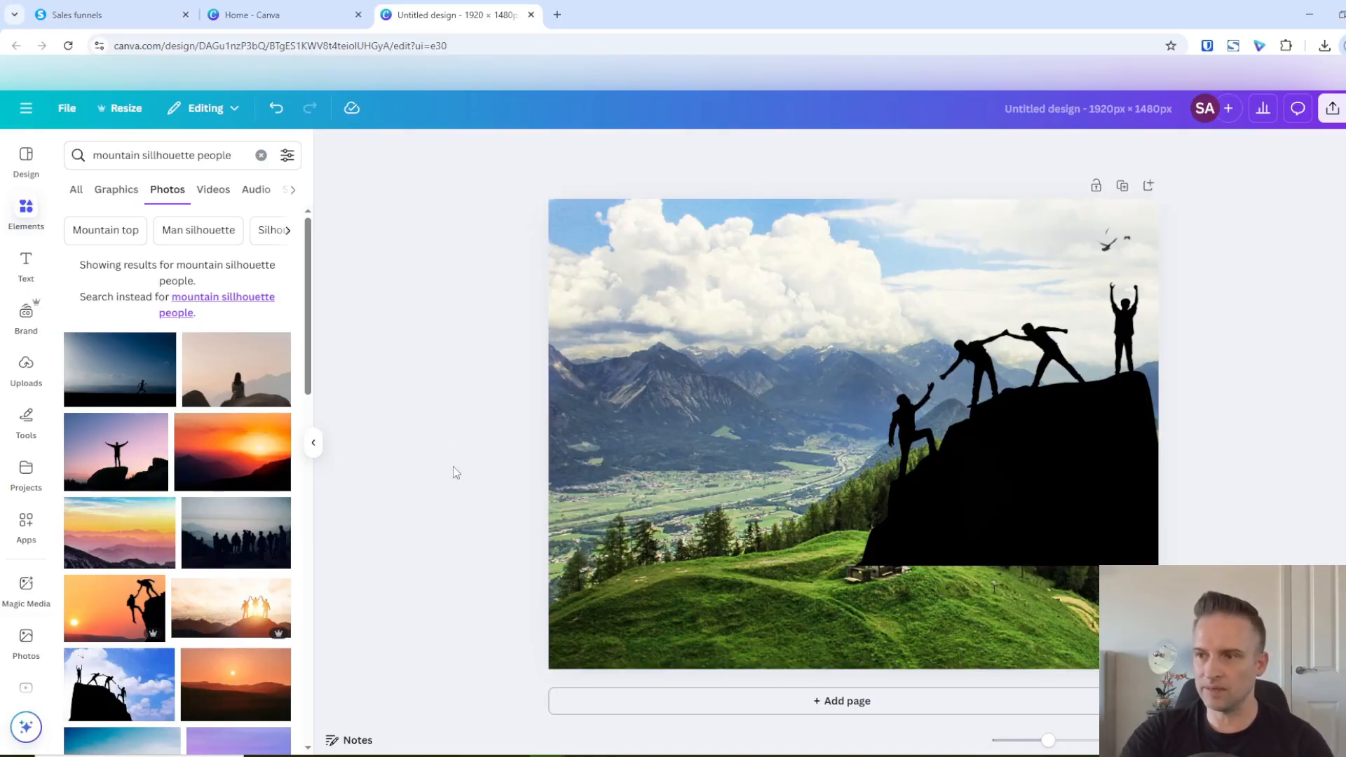
Add a blank second page to the design
click(862, 702)
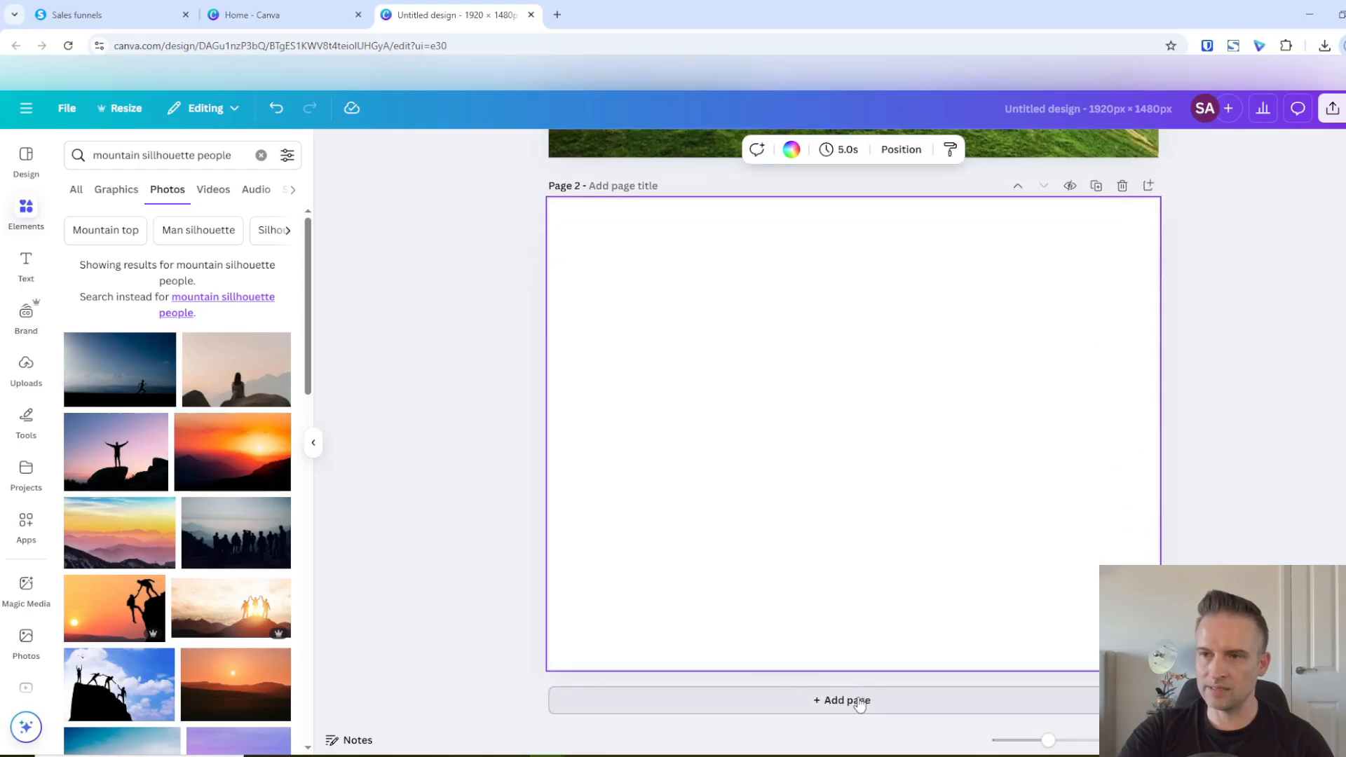
Search the photos for "paper rip background" and add the crumpled white paper with a torn upper edge to page 2
click(236, 155)
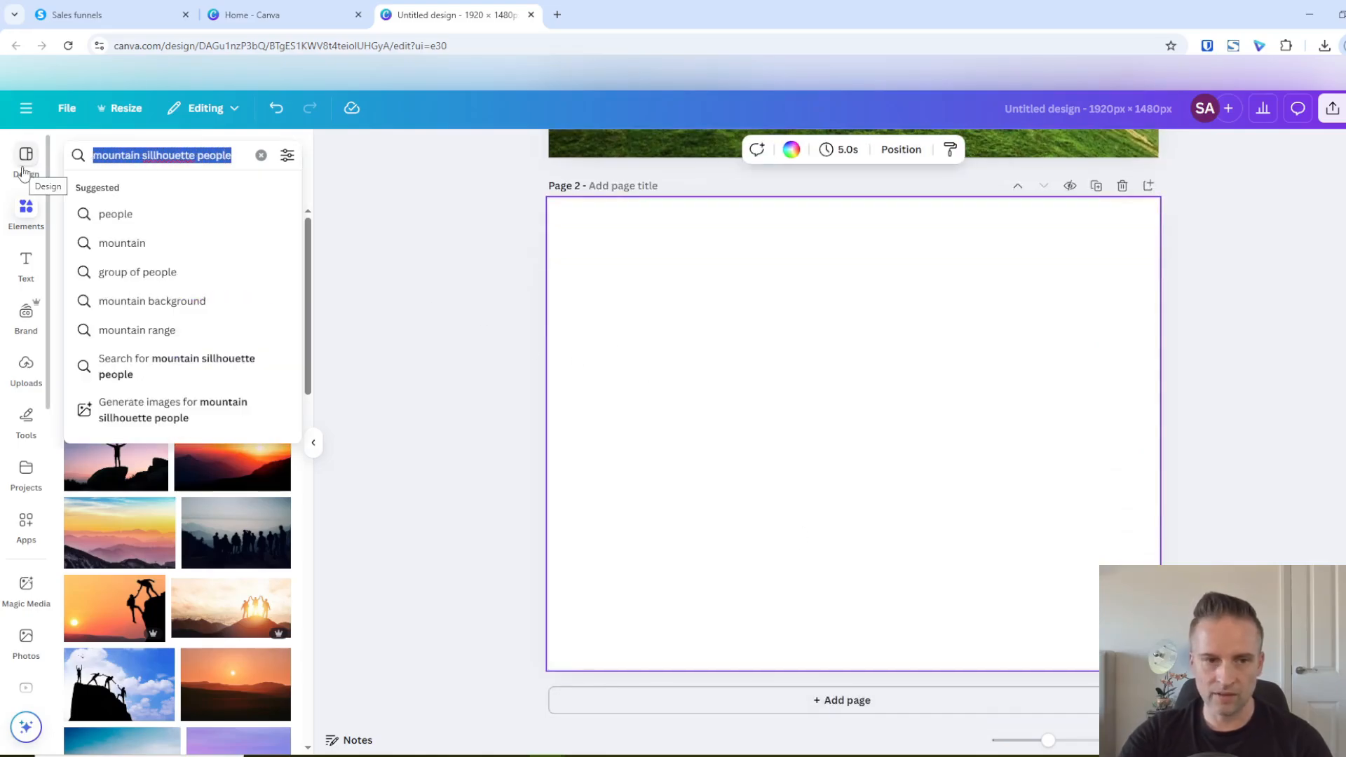
text(;a)
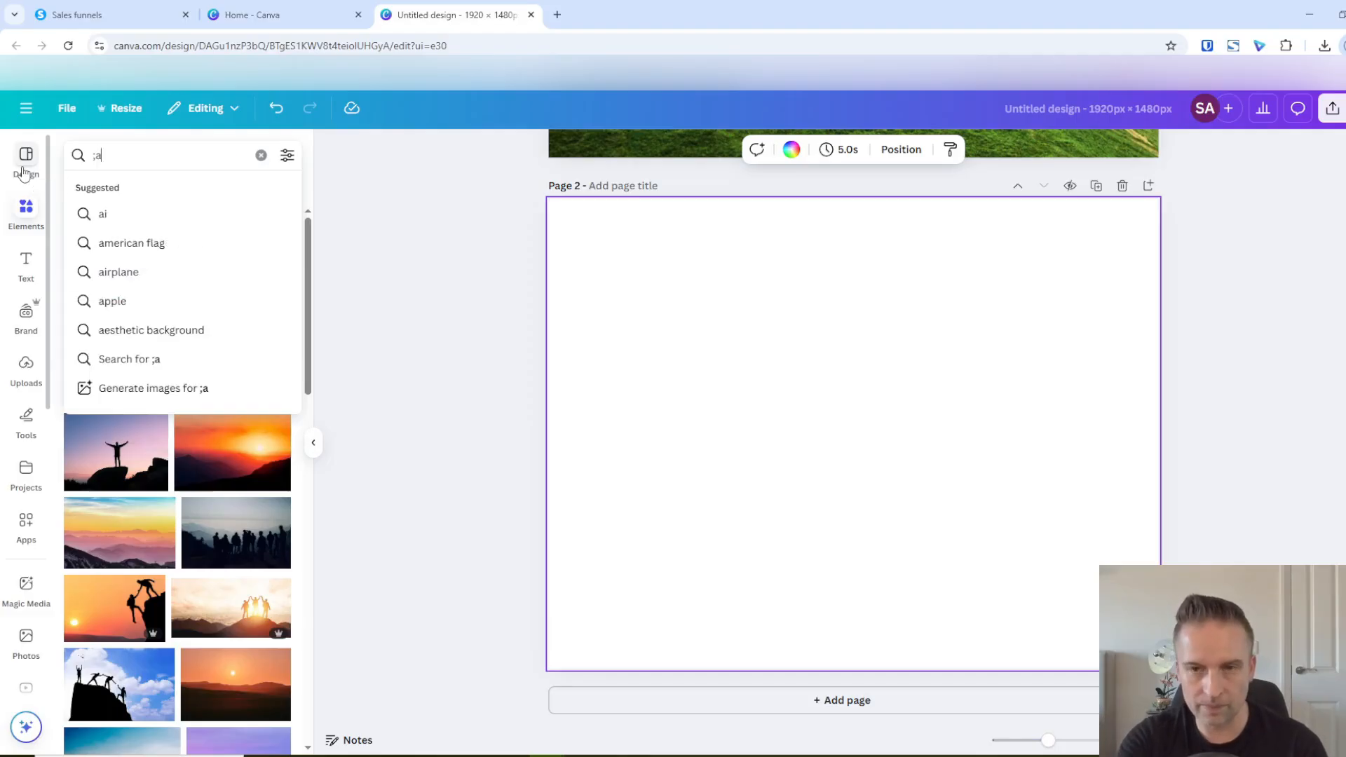
key(BackSpace)
text(pap)
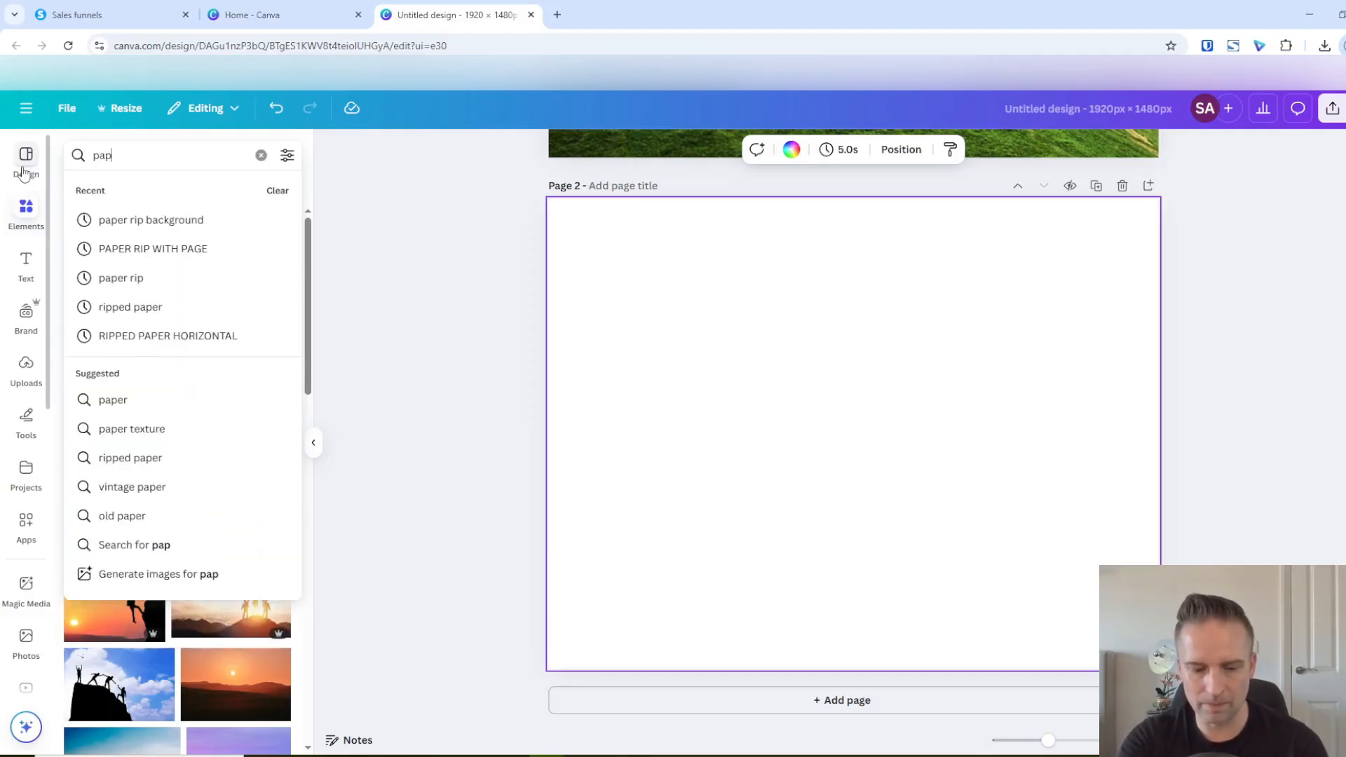
text(er rip )
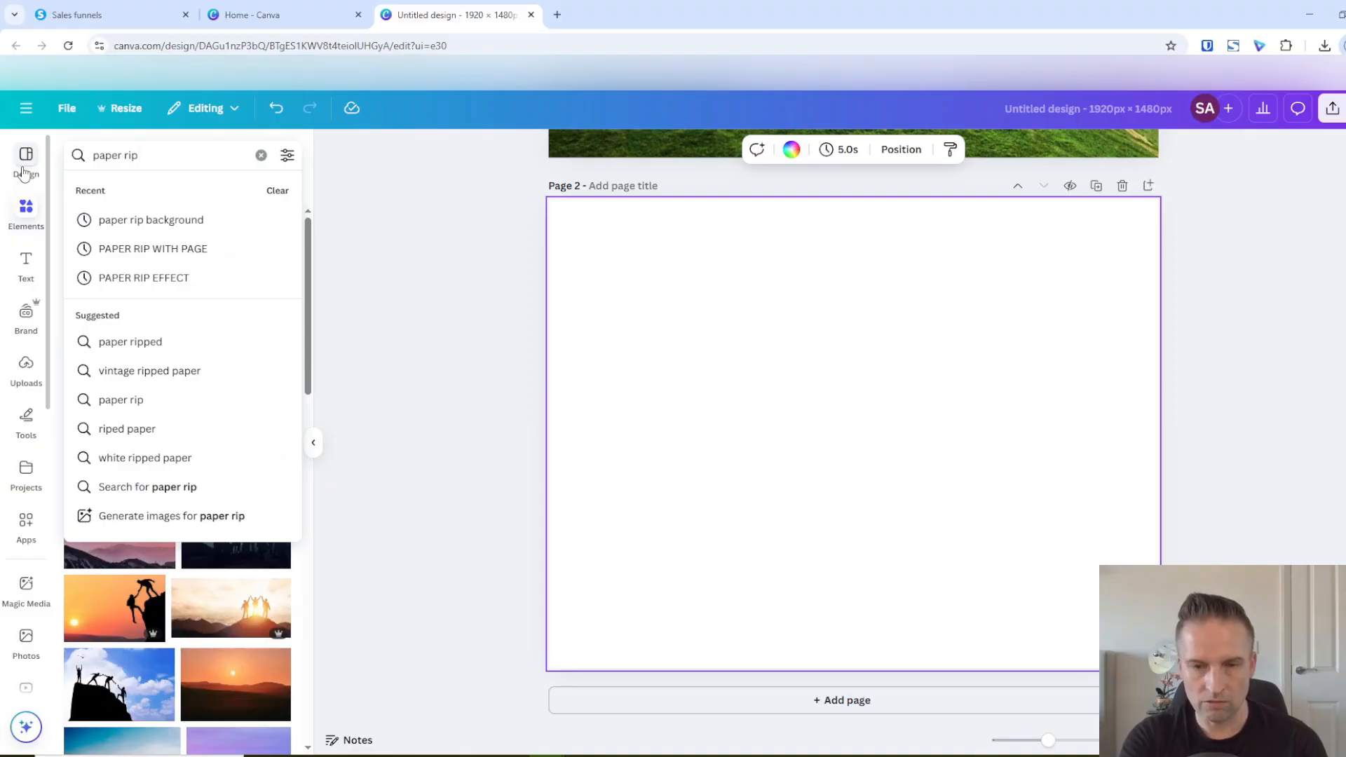
text(back)
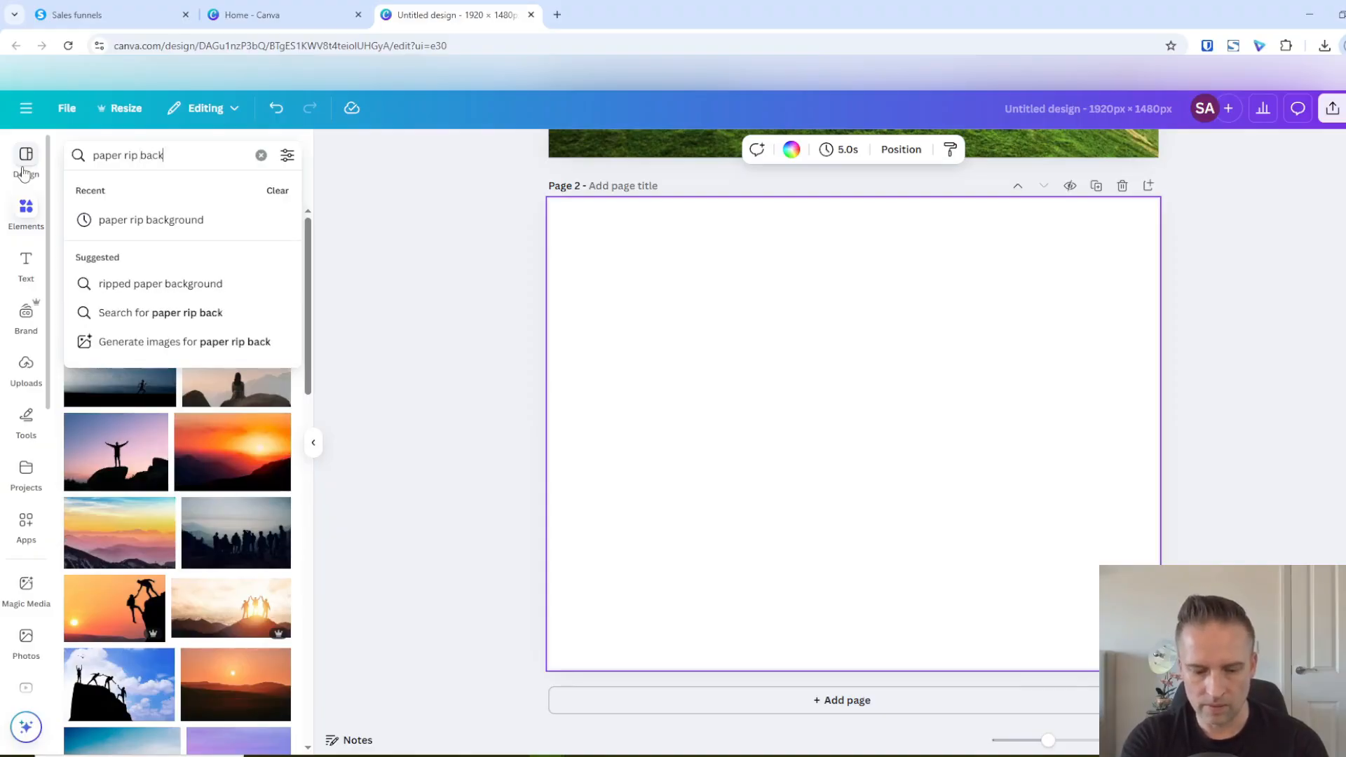
text(ground)
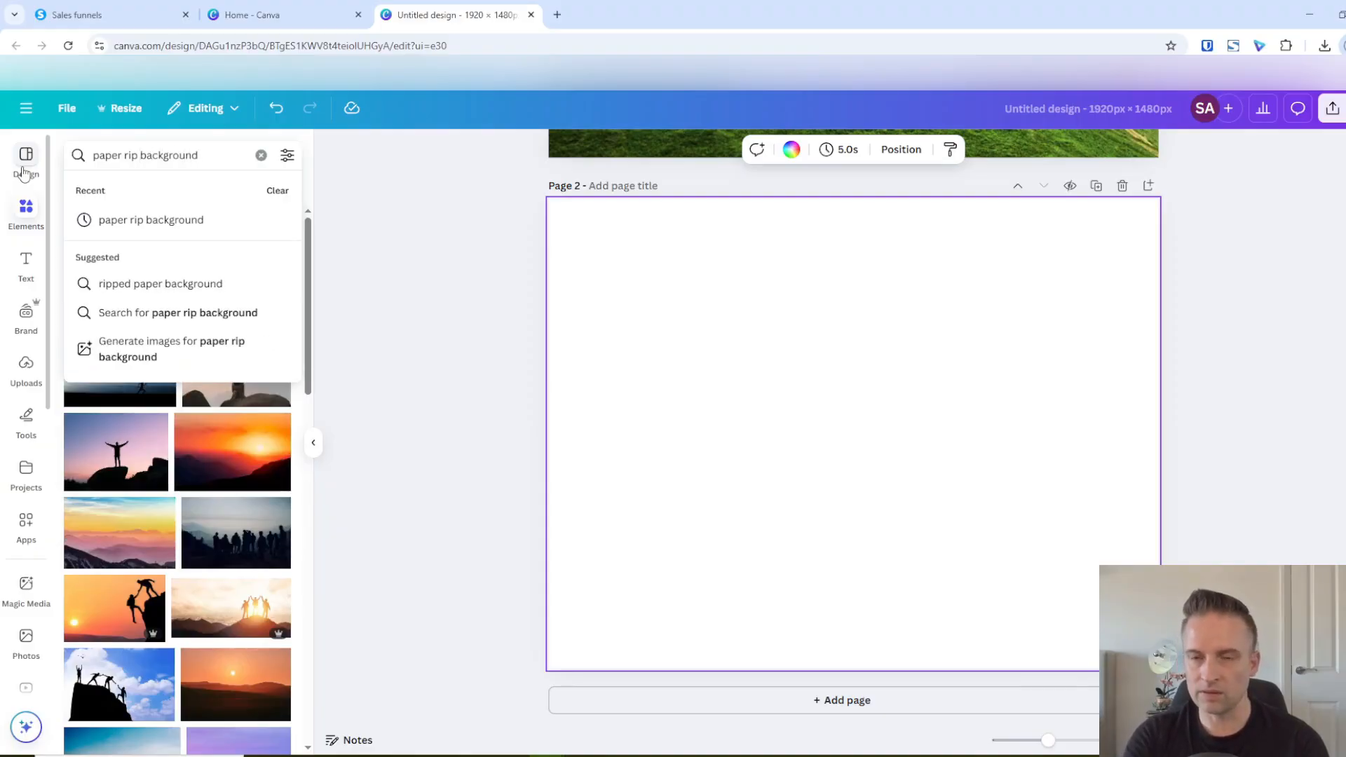
key(Return)
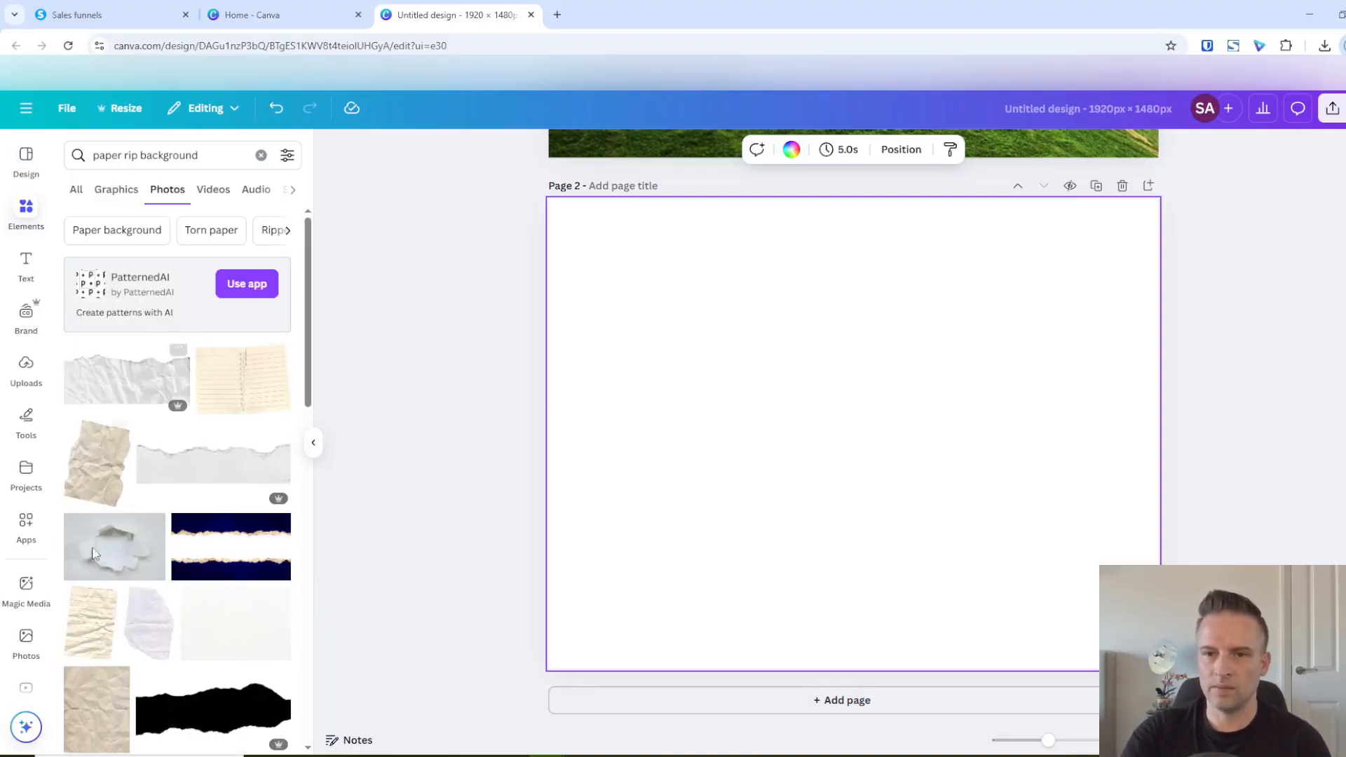
click(128, 377)
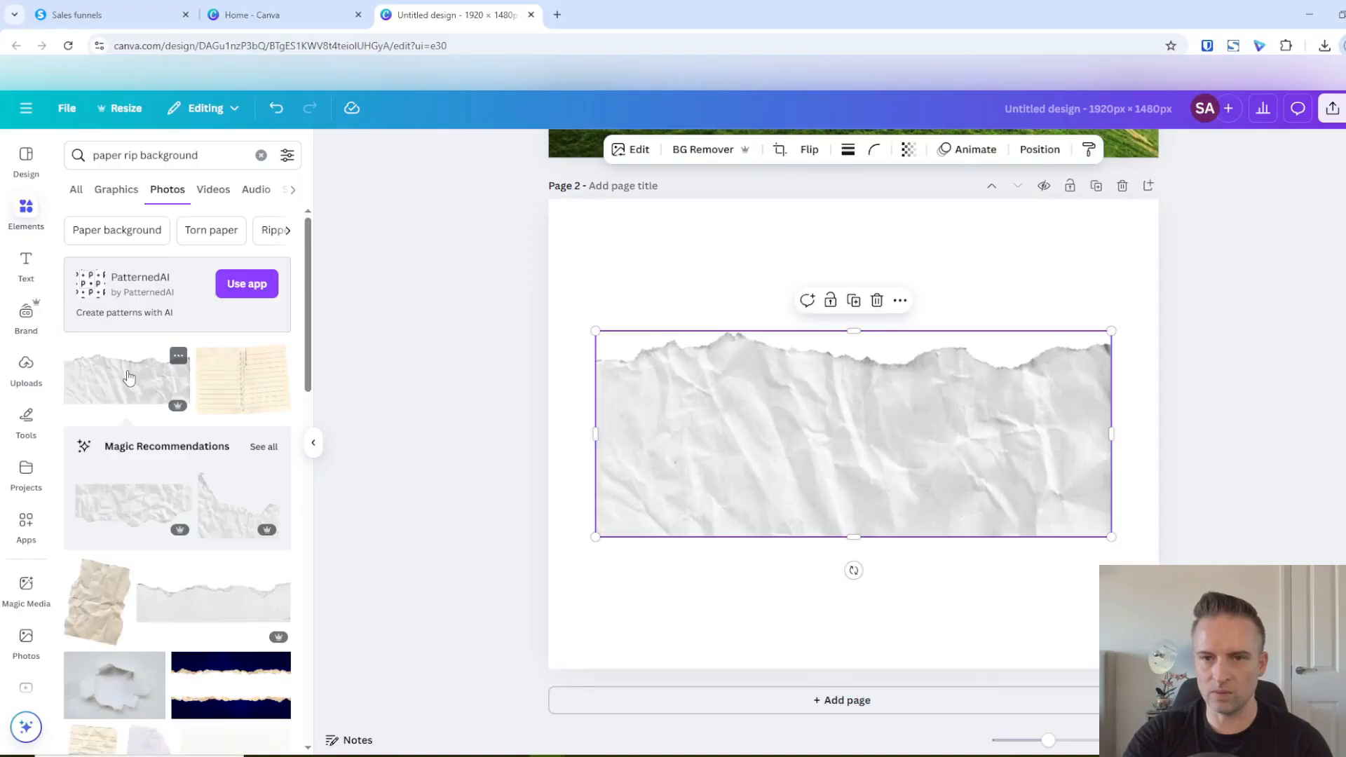
Enlarge the torn-paper image beyond the page's full width and place its ripped edge near the top of page 2
drag(794, 422, 768, 331)
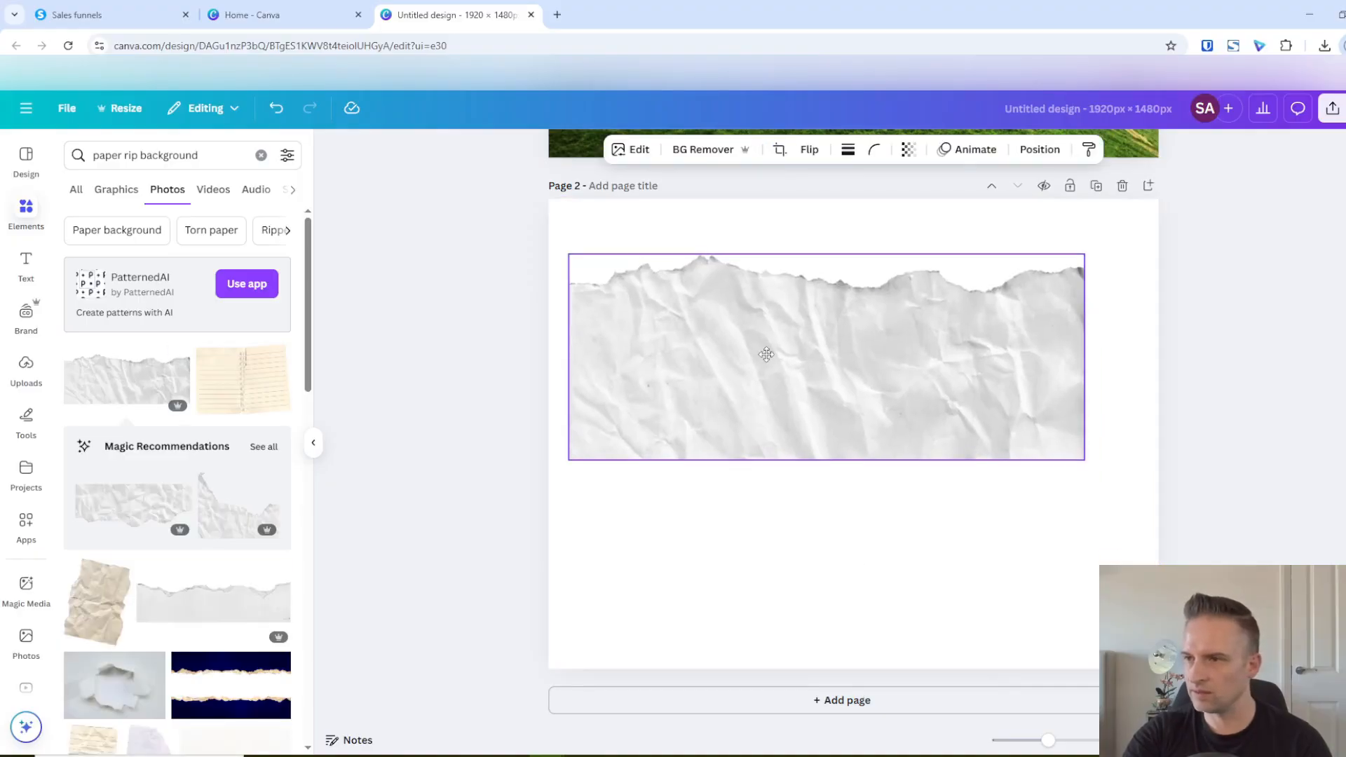
drag(577, 463, 421, 604)
drag(729, 500, 806, 492)
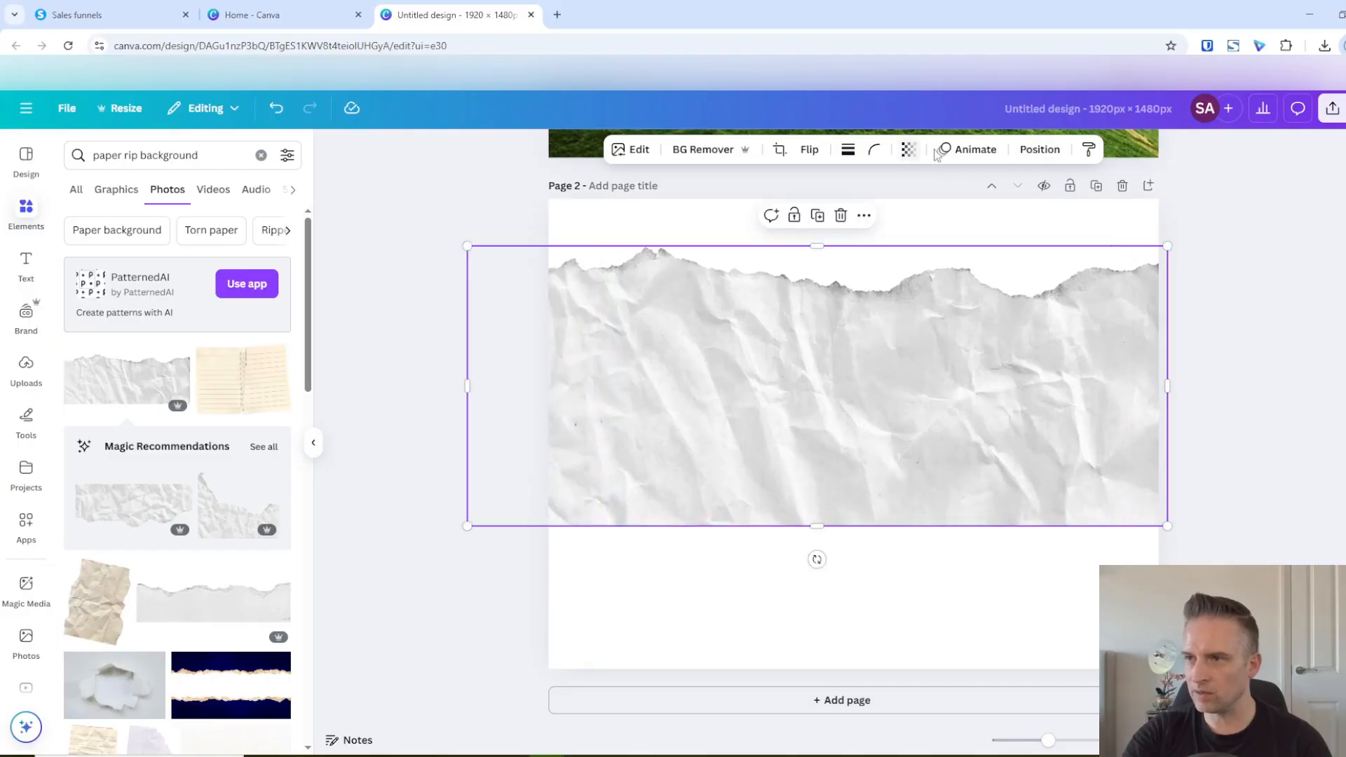
drag(906, 390, 916, 366)
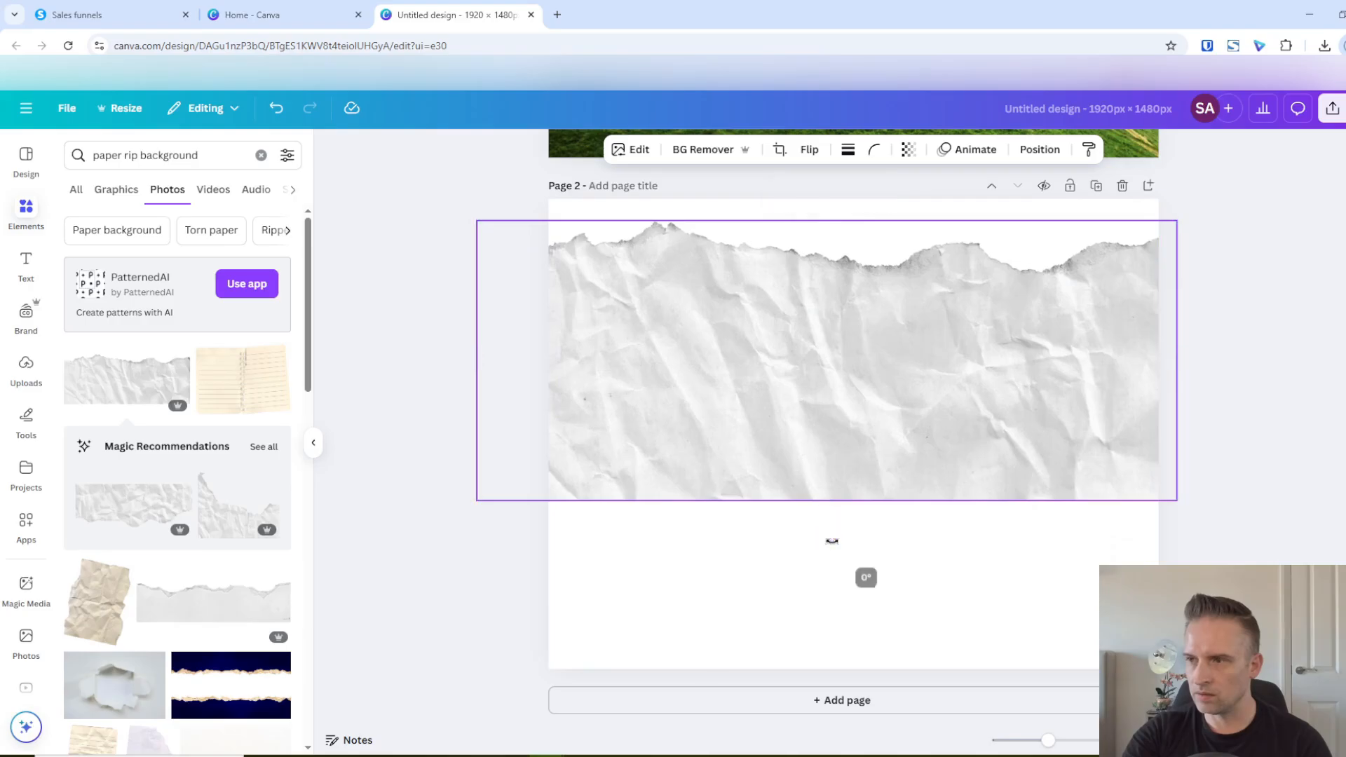
Flip the torn-paper image horizontally, shift it slightly and tilt it a couple of degrees clockwise
click(810, 150)
click(830, 189)
mouse_move(862, 435)
mouse_down()
mouse_move(866, 445)
mouse_move(882, 426)
mouse_up()
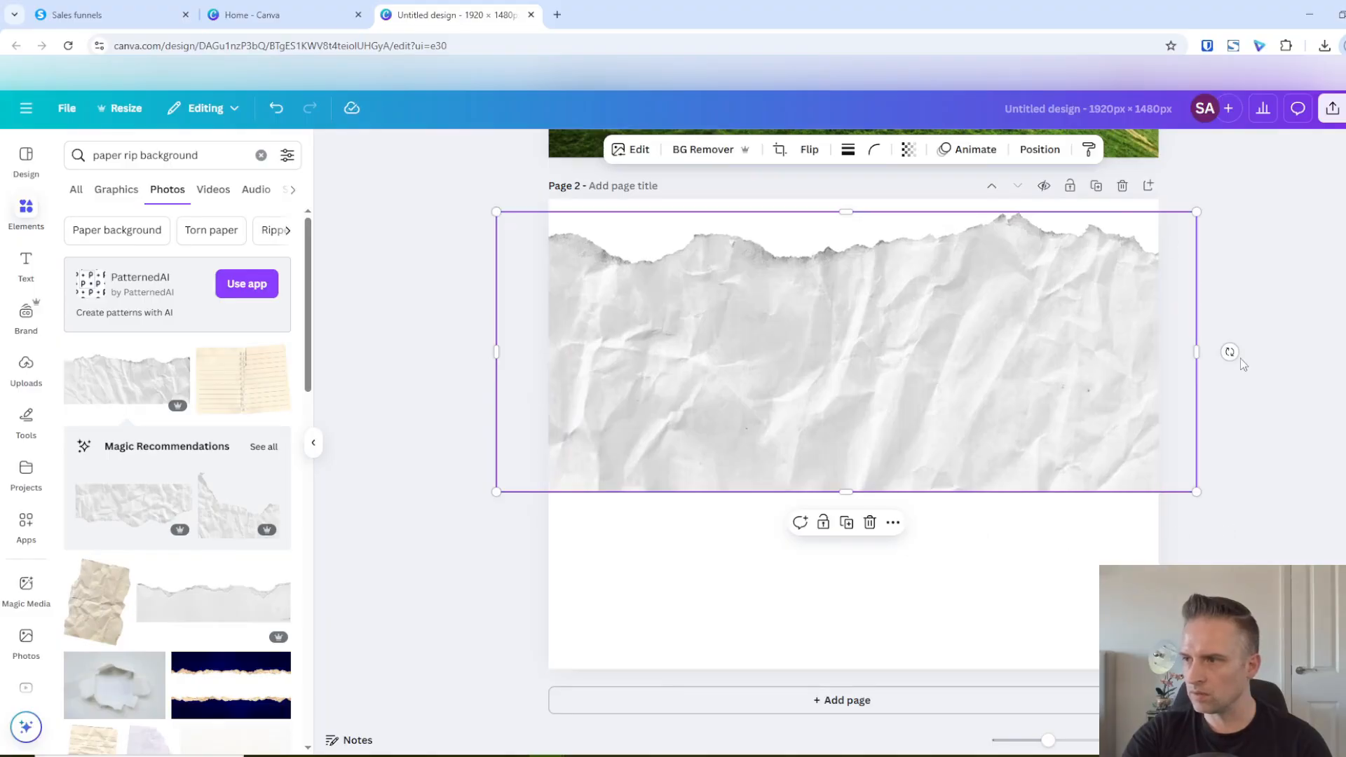
drag(1231, 352, 1230, 364)
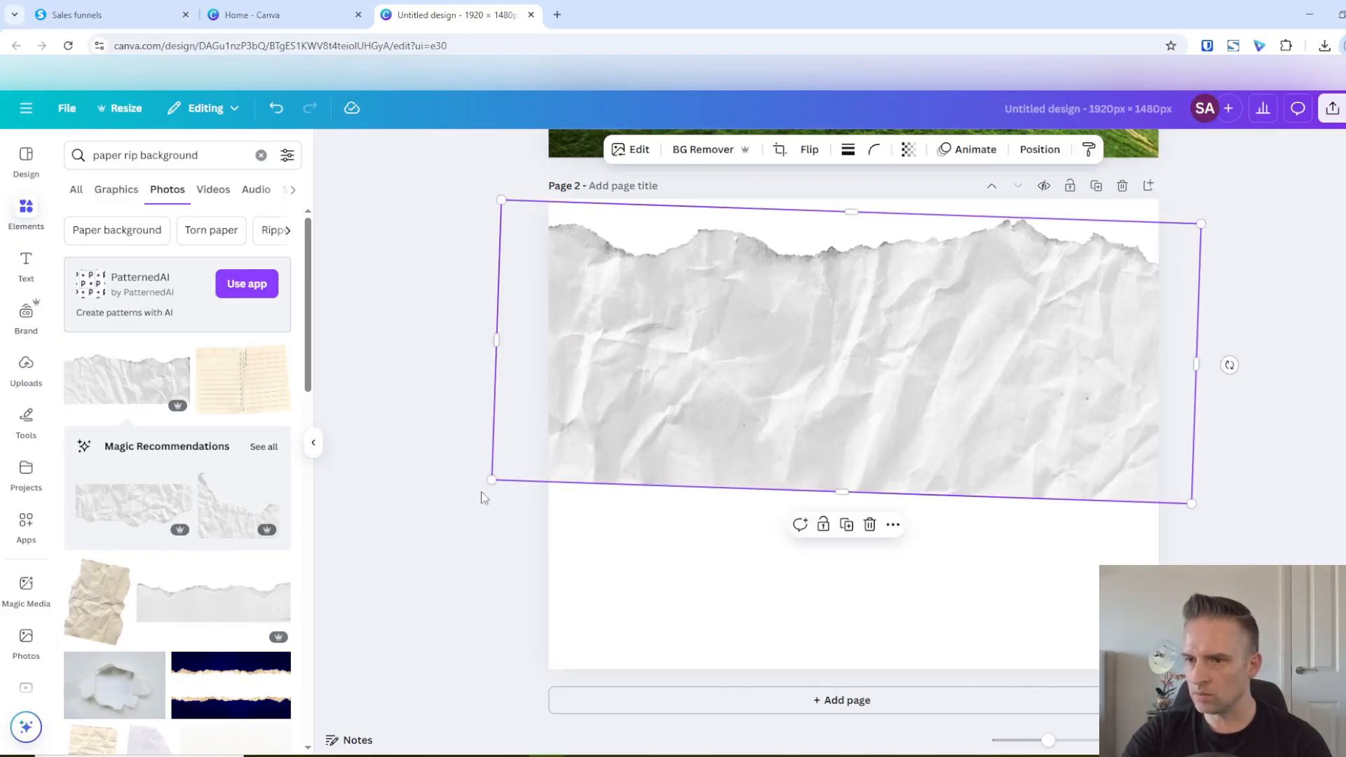
Enlarge the tilted paper well past both page sides and reposition it to cover most of page 2
drag(491, 481, 278, 569)
mouse_move(619, 443)
mouse_down()
mouse_move(655, 429)
mouse_move(637, 428)
mouse_move(644, 444)
mouse_up()
drag(1214, 600, 1345, 677)
mouse_move(611, 445)
mouse_down()
mouse_move(592, 413)
mouse_move(592, 428)
mouse_up()
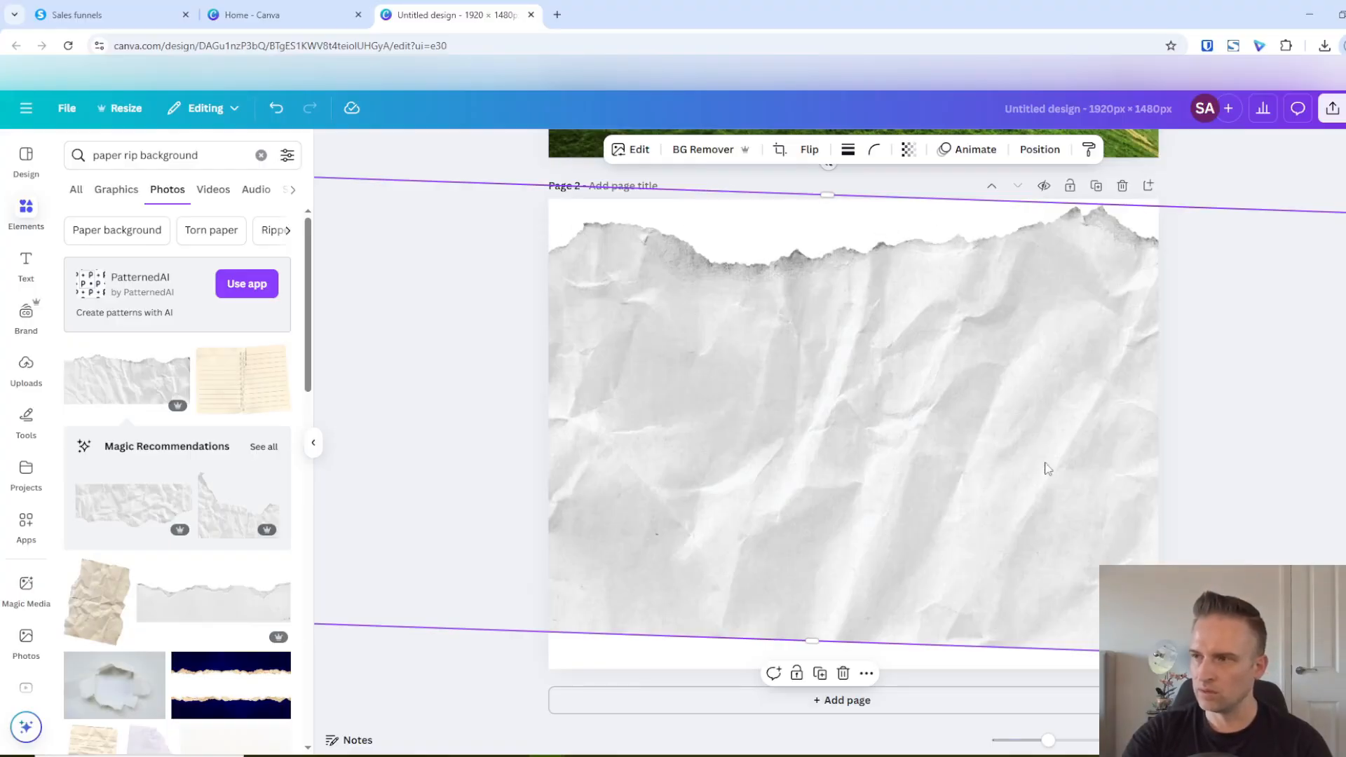
Tilt the paper slightly further clockwise and nudge it up so its ripped edge sits just below the page top
drag(828, 164, 833, 164)
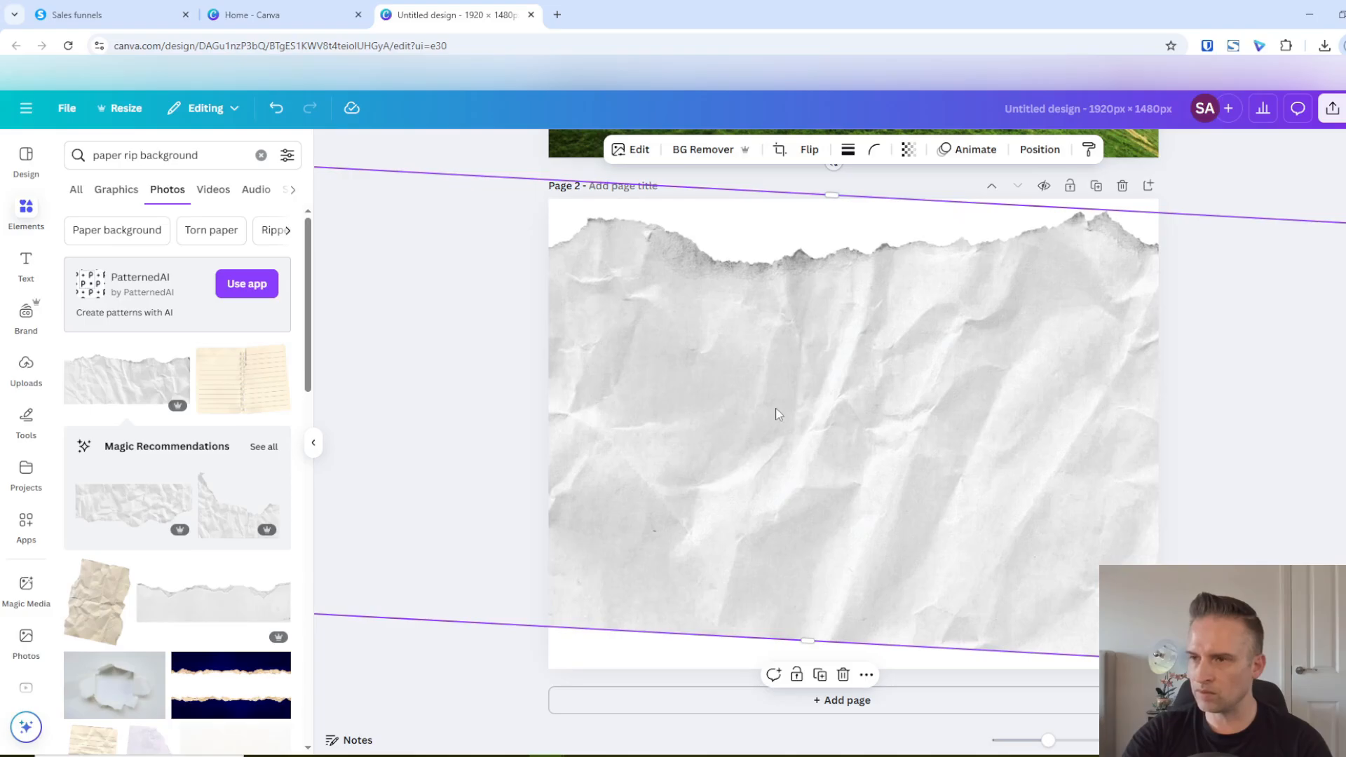
drag(776, 414, 776, 399)
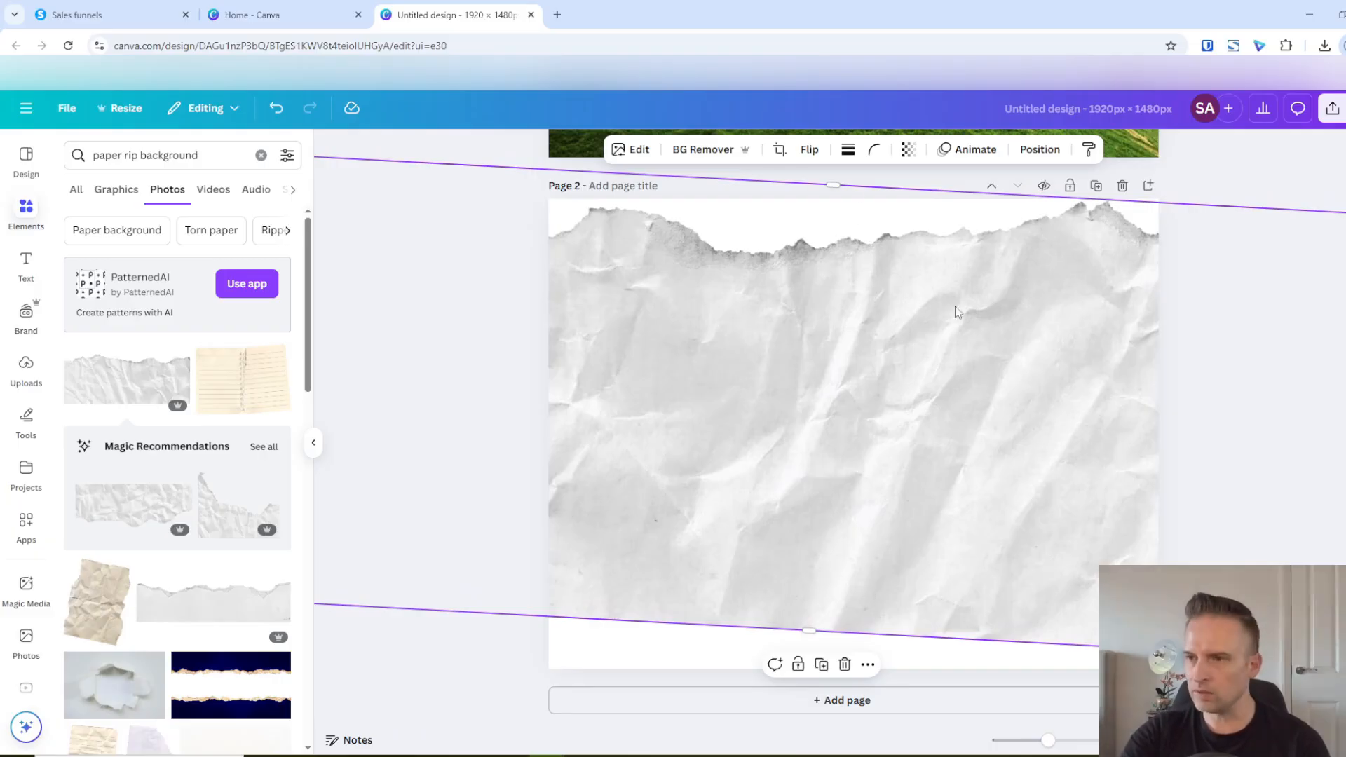
scroll(827, 334, up, 1)
scroll(819, 333, down, 2)
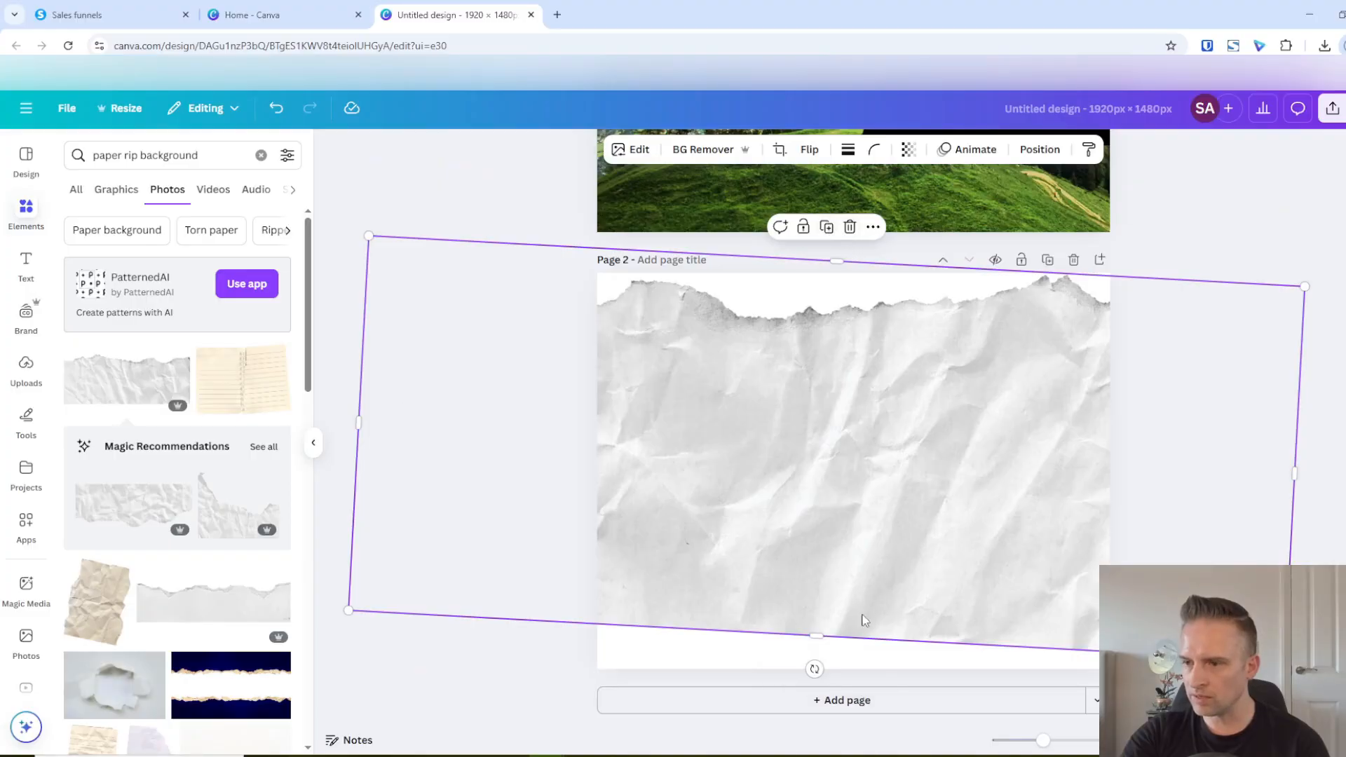
drag(814, 669, 805, 668)
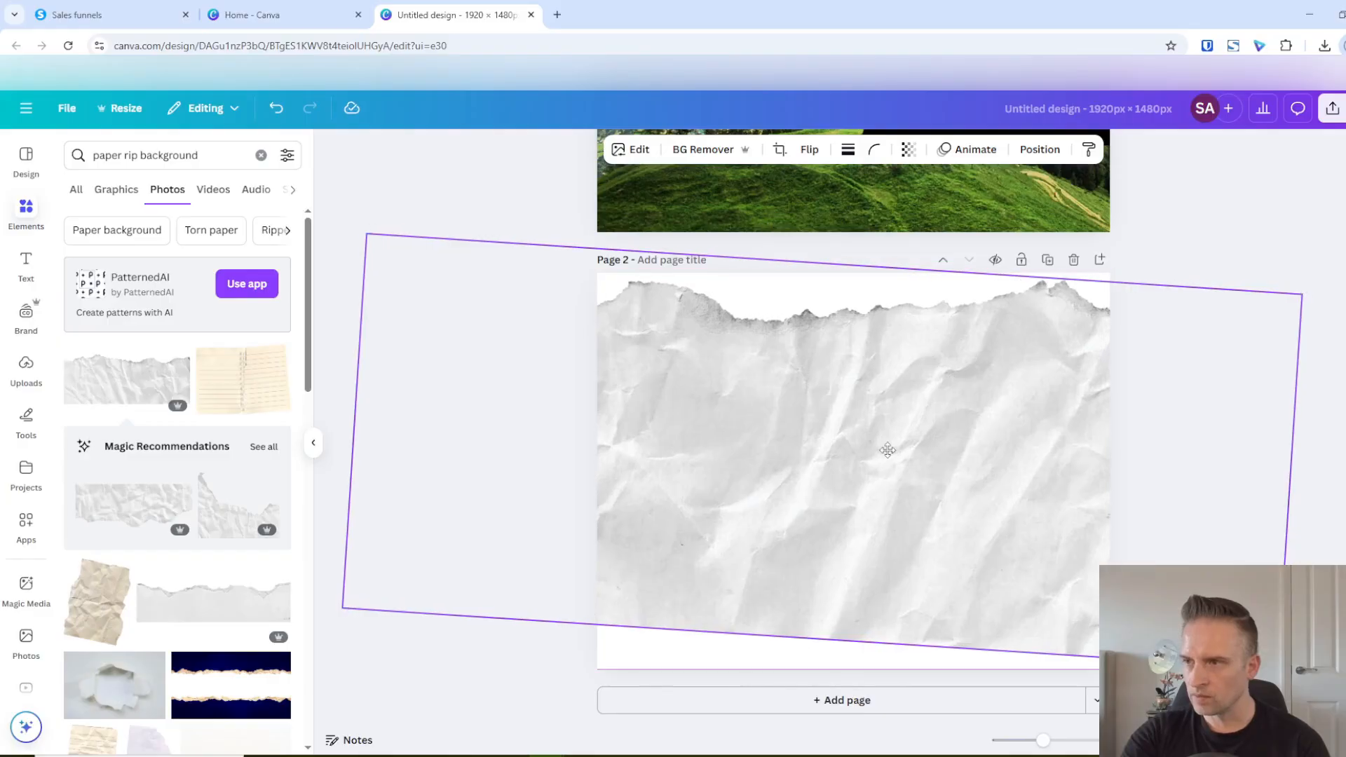
drag(888, 450, 889, 446)
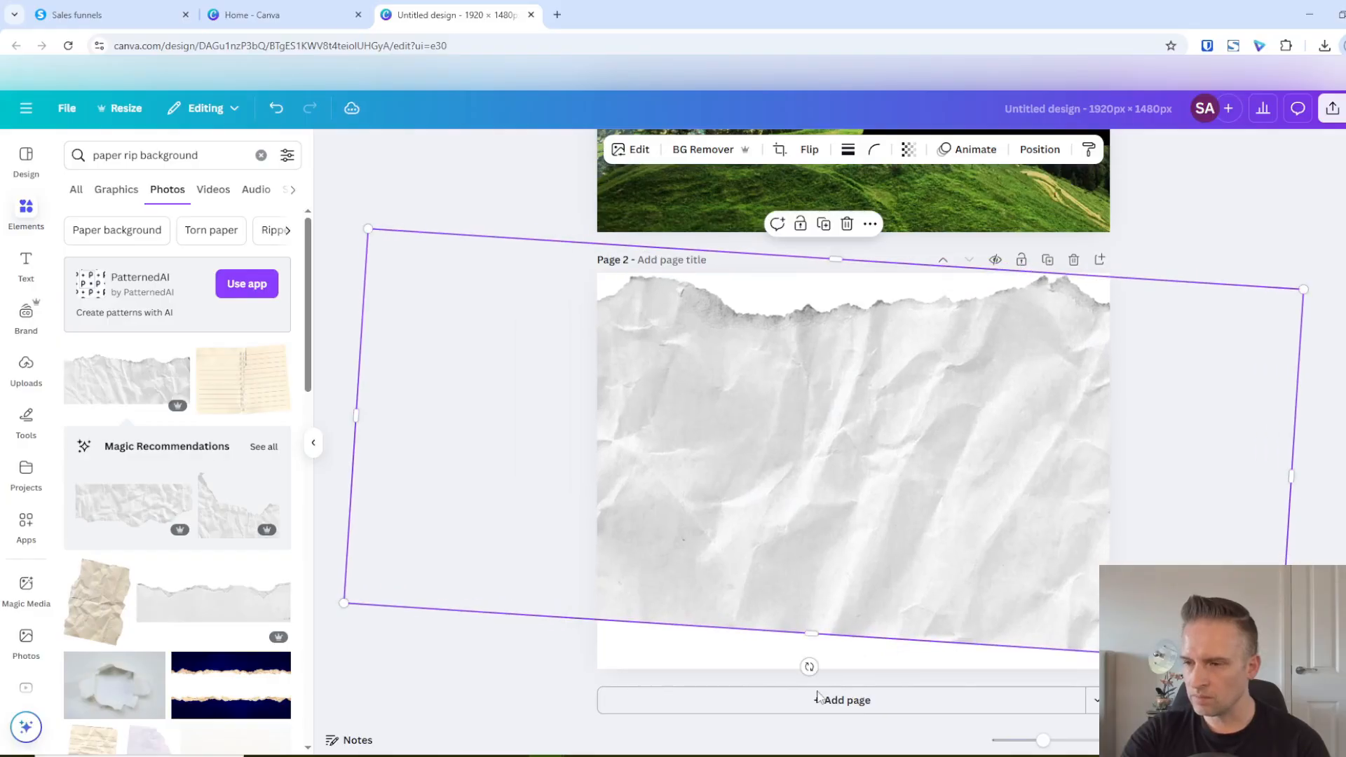
Extend the paper's lower edge past the bottom of page 2, scale the image down slightly and nudge it up
drag(816, 634, 807, 678)
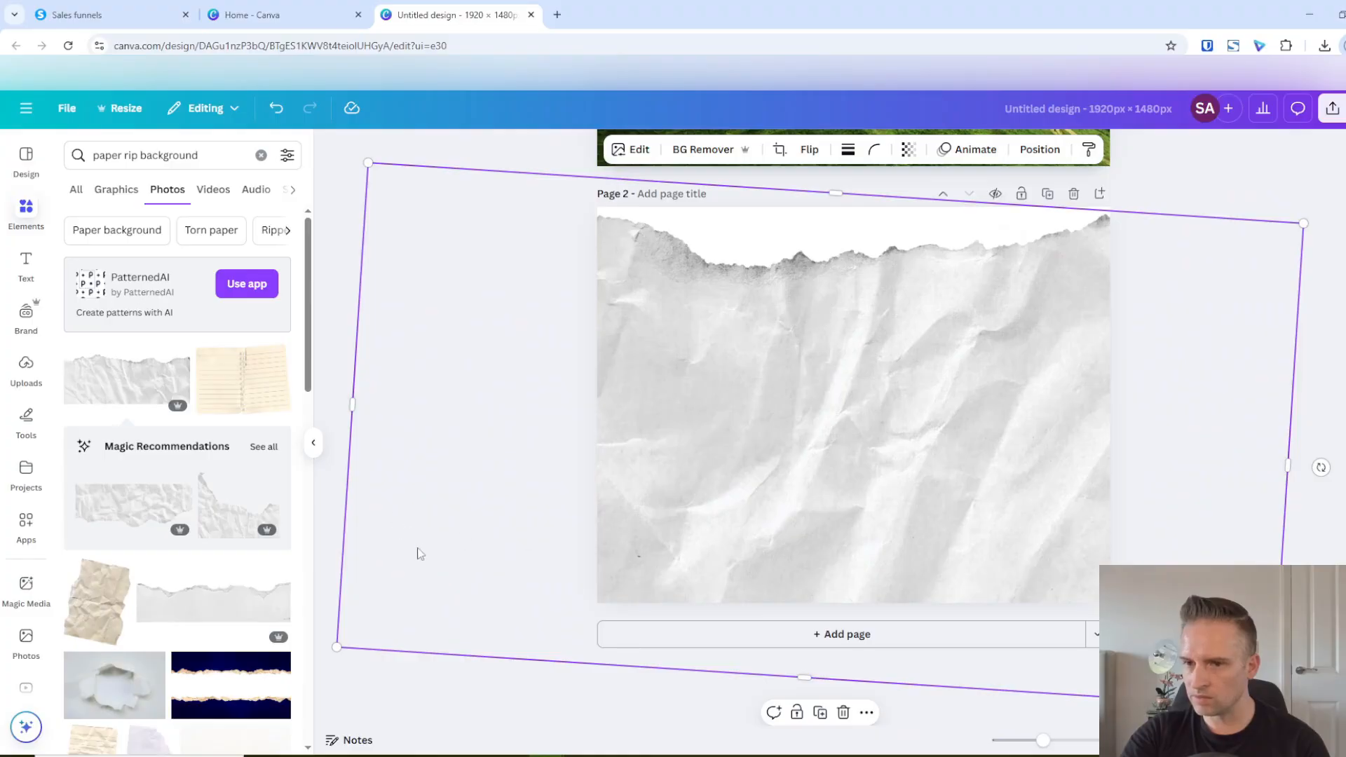
drag(337, 647, 380, 648)
scroll(819, 452, down, 1)
scroll(819, 452, up, 1)
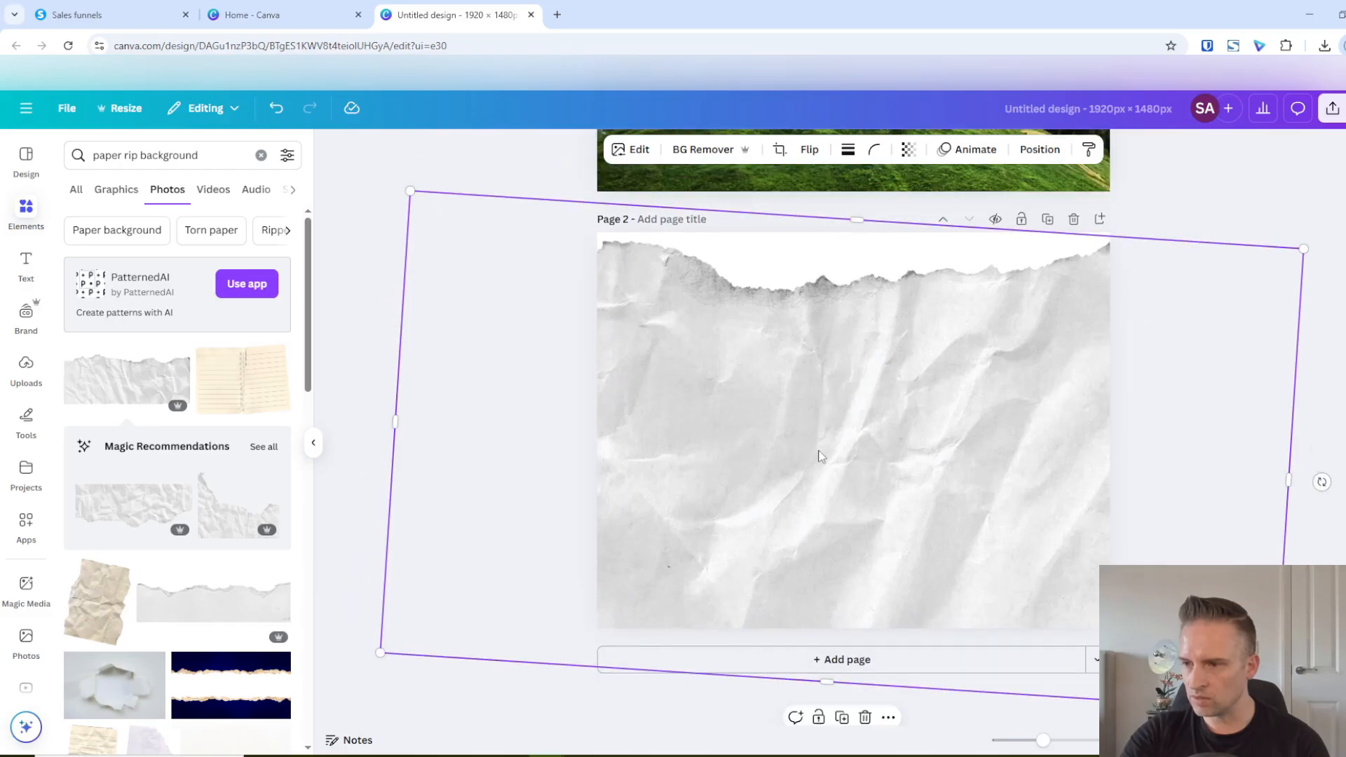
mouse_move(866, 347)
mouse_down()
mouse_move(856, 354)
mouse_move(863, 344)
mouse_up()
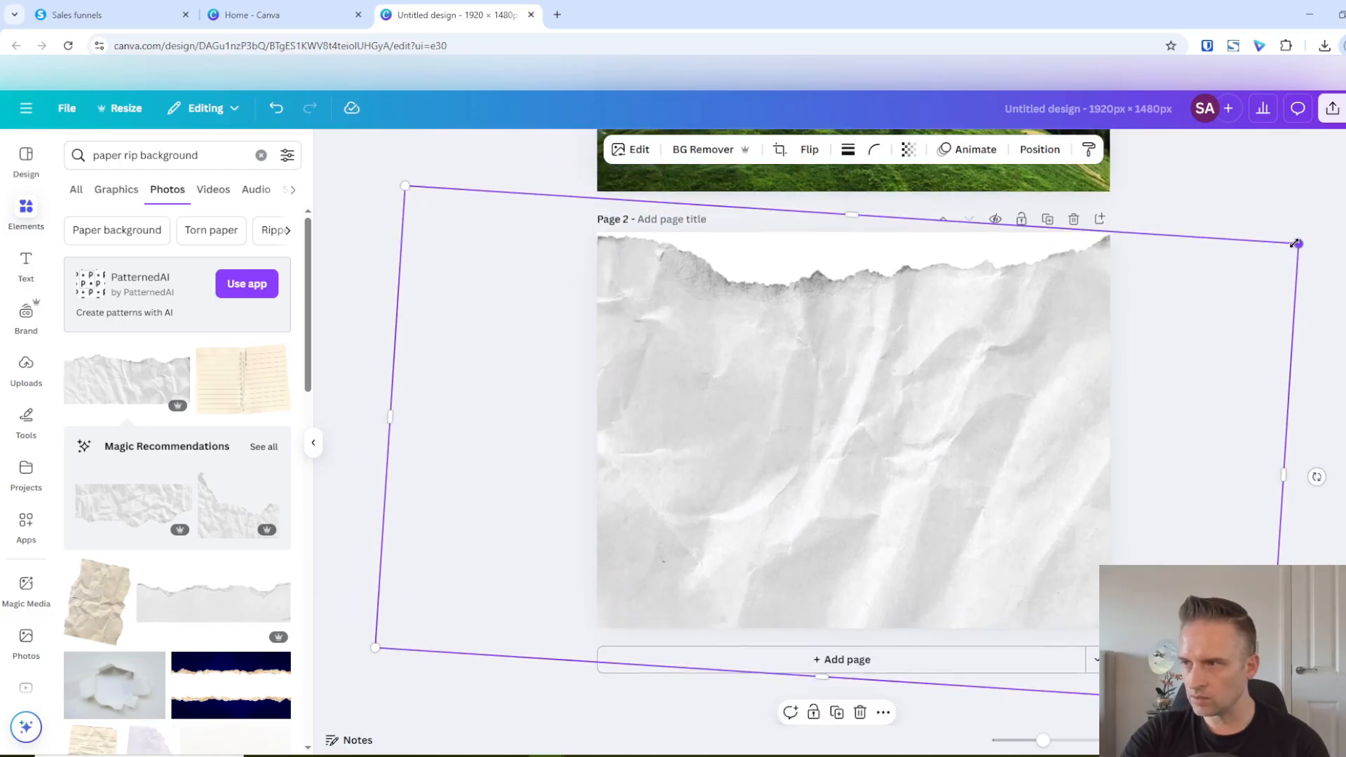
Shrink the paper a little more and reposition it so it still covers page 2 below the ripped edge
drag(1295, 243, 1238, 265)
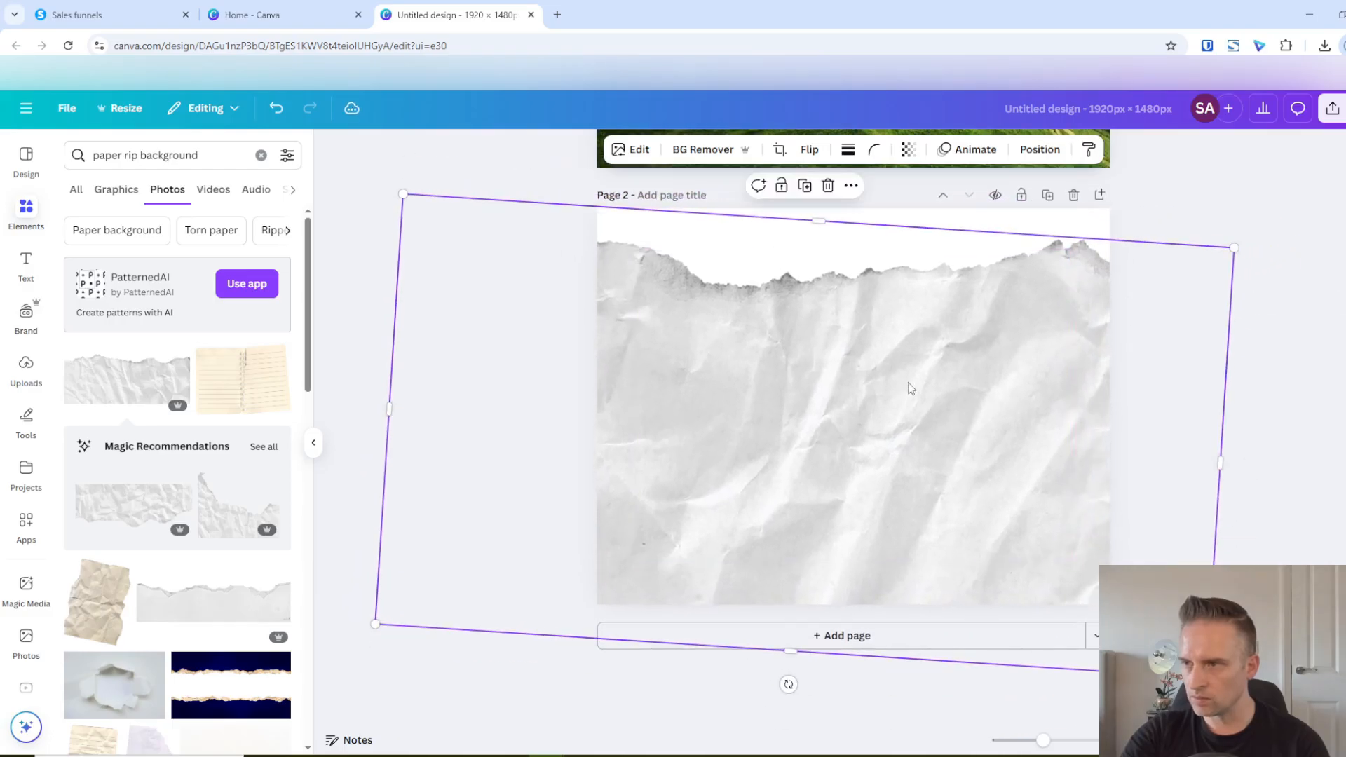
drag(910, 385, 882, 389)
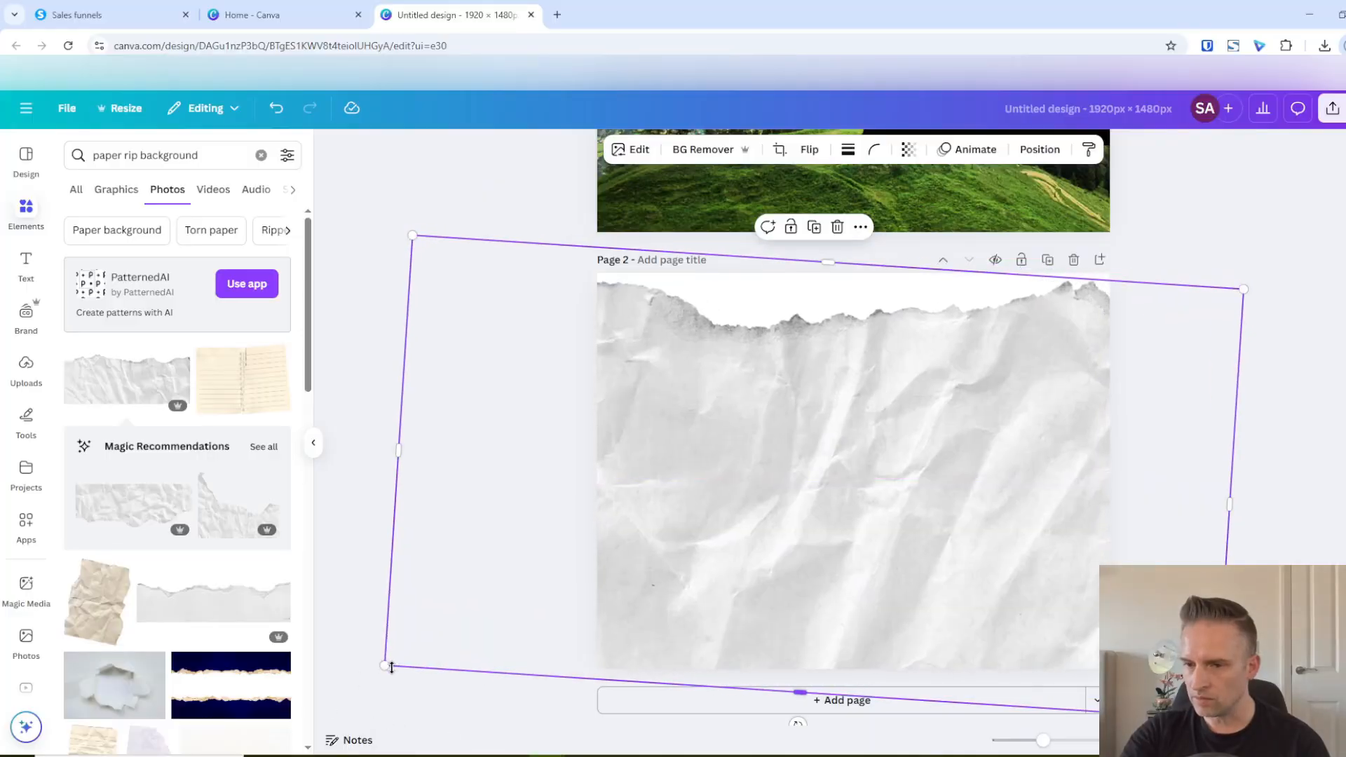
drag(383, 666, 398, 659)
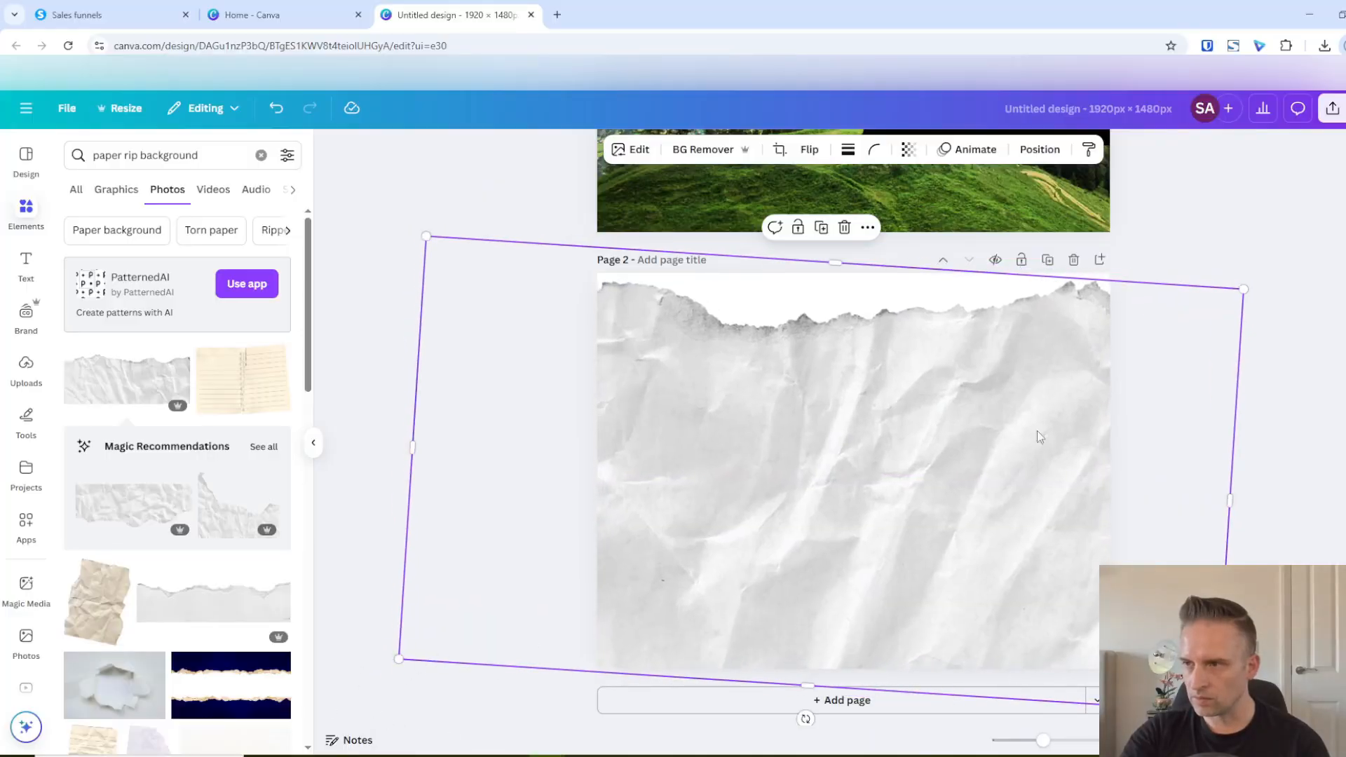
drag(1007, 370, 1011, 364)
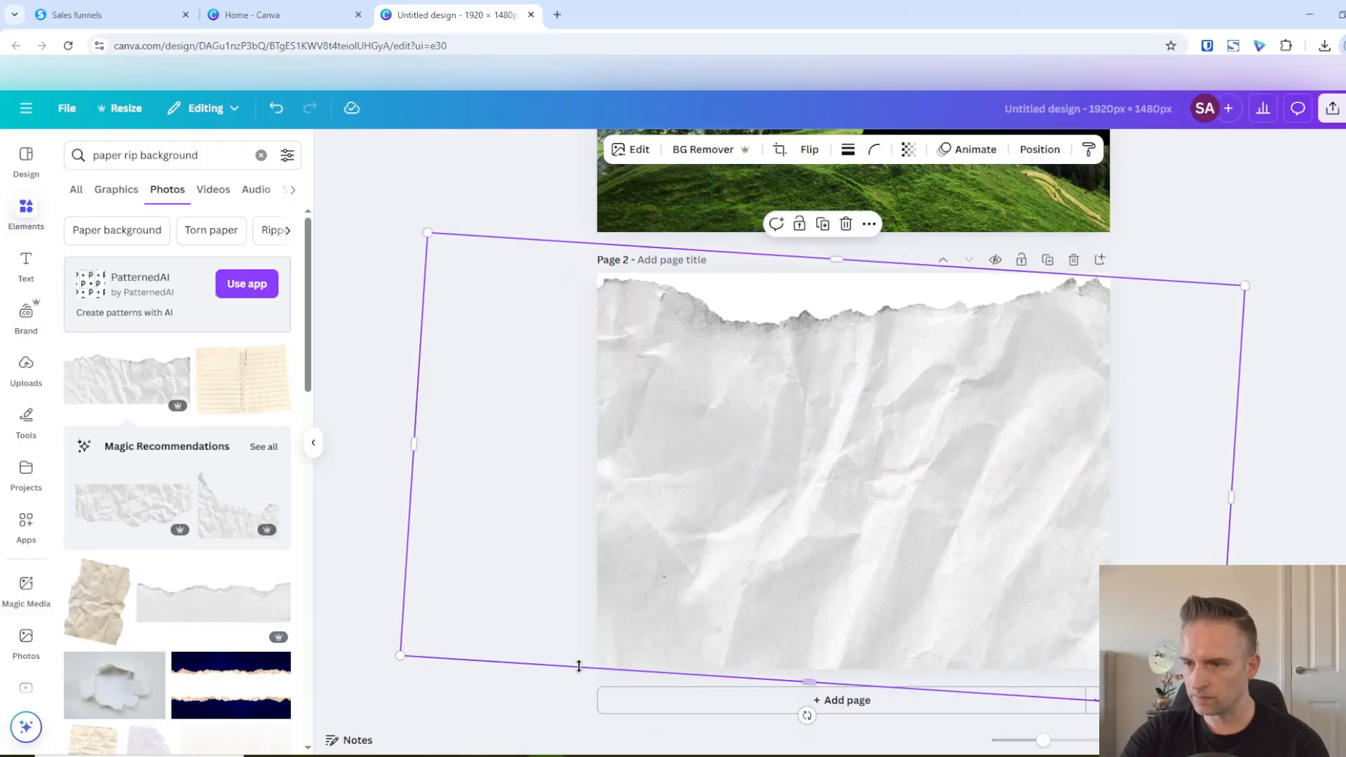
click(569, 606)
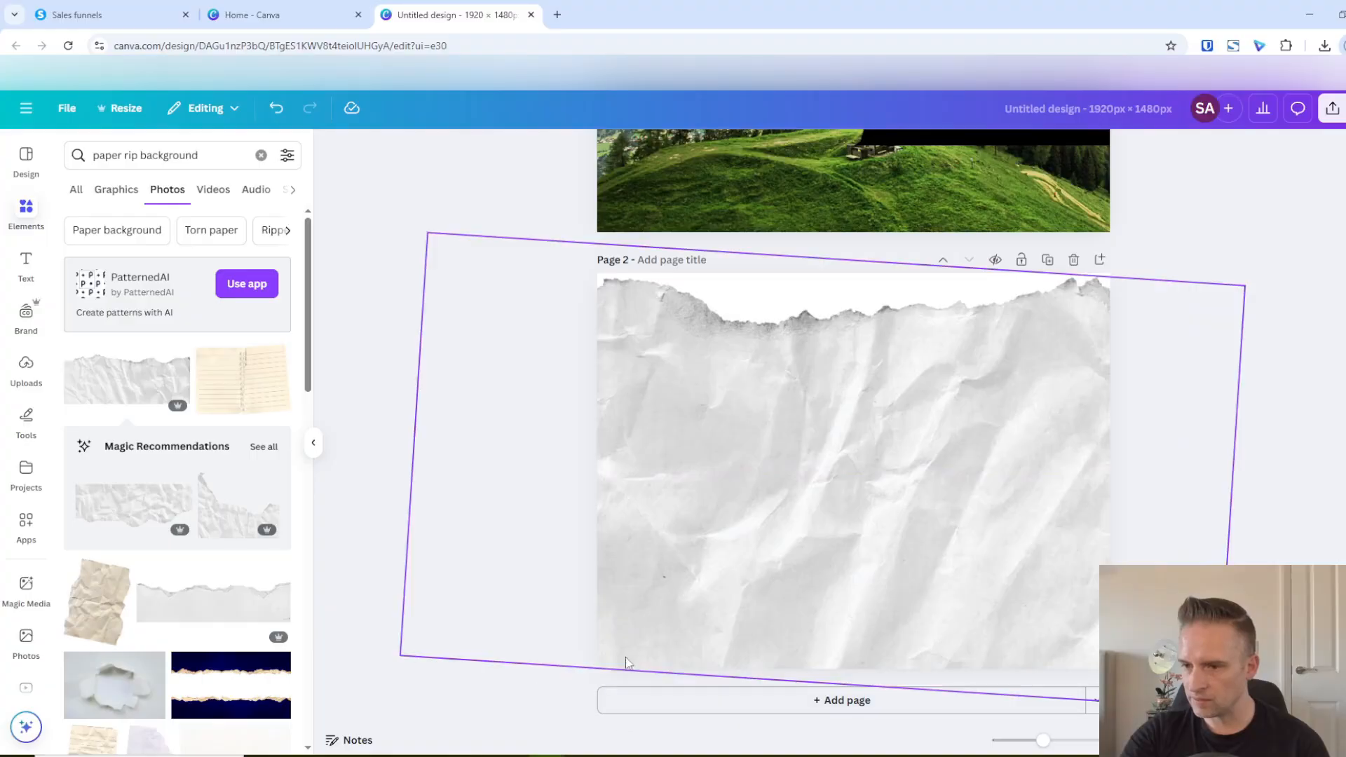
Remove the background of the torn-paper image on page 2
scroll(434, 469, up, 5)
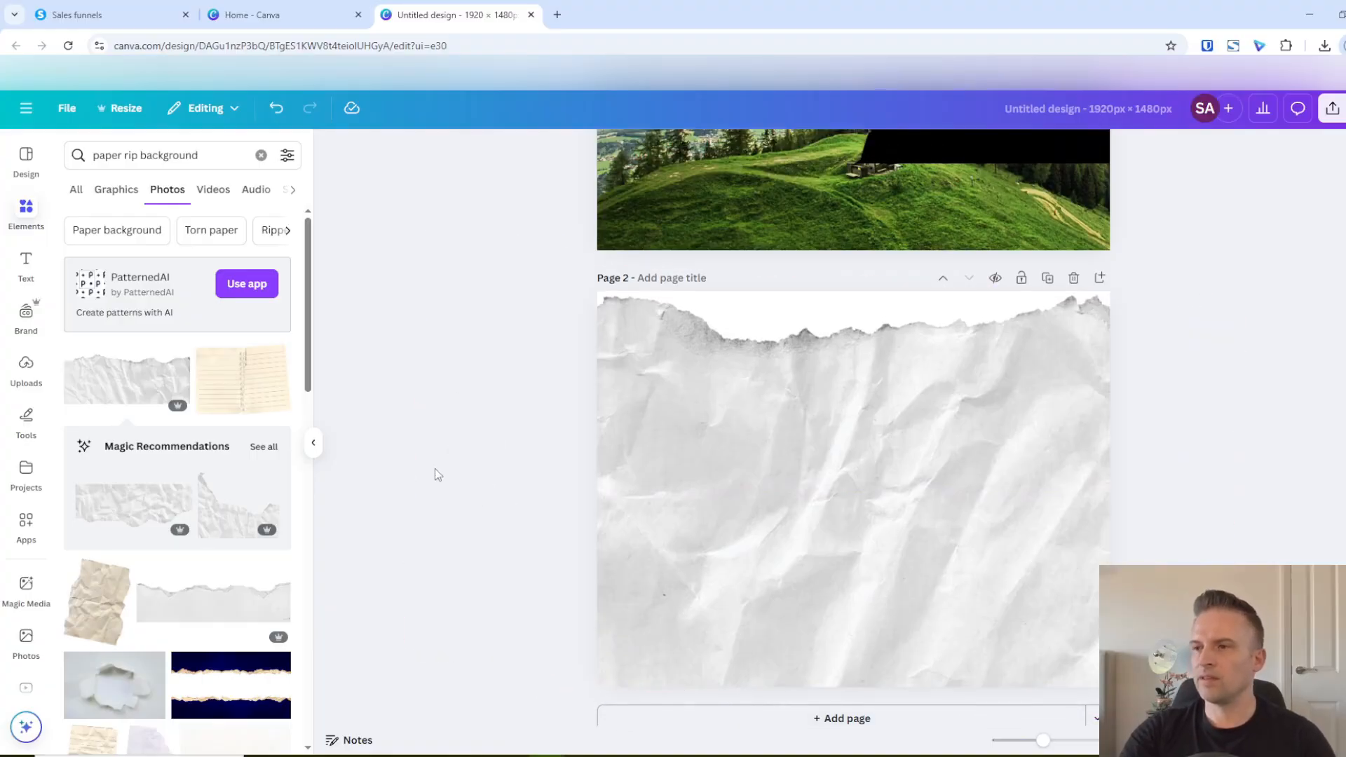
scroll(470, 508, down, 1)
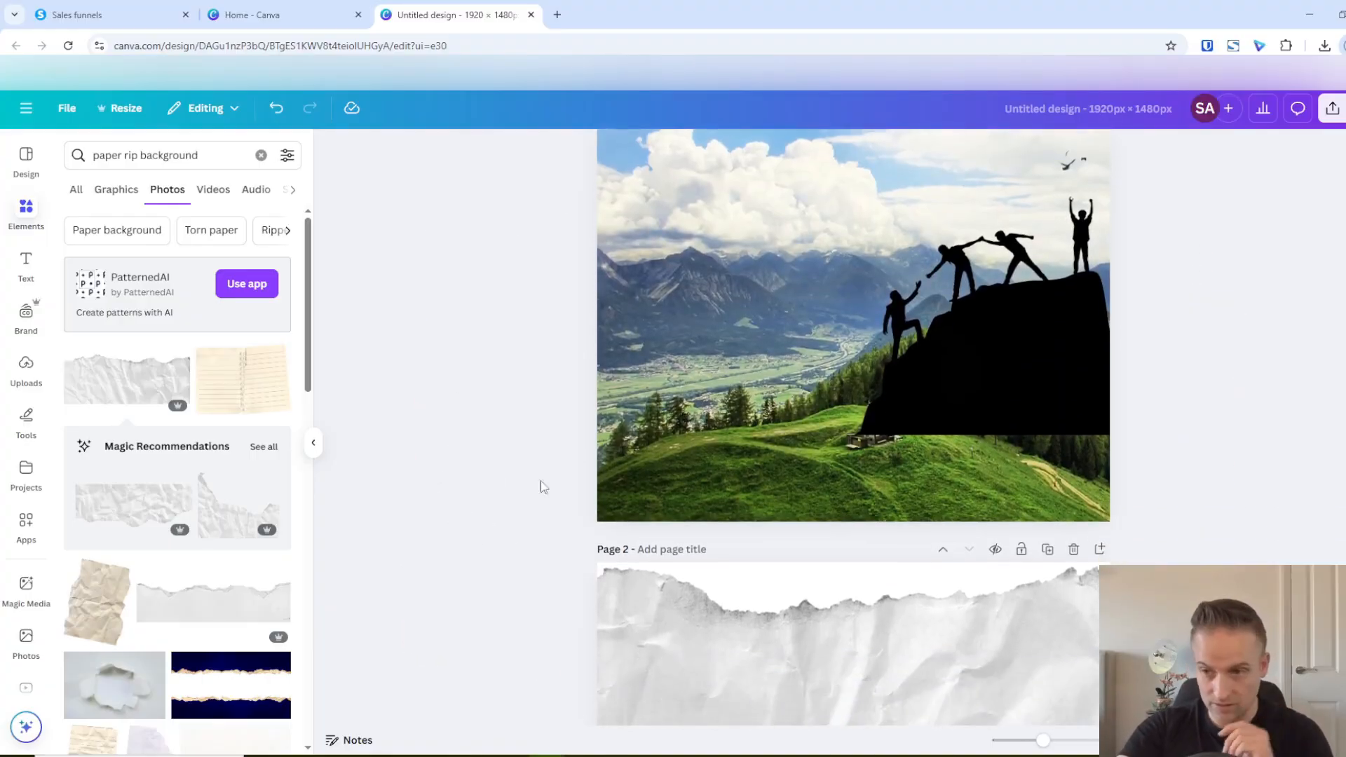
scroll(574, 421, up, 1)
scroll(701, 490, down, 5)
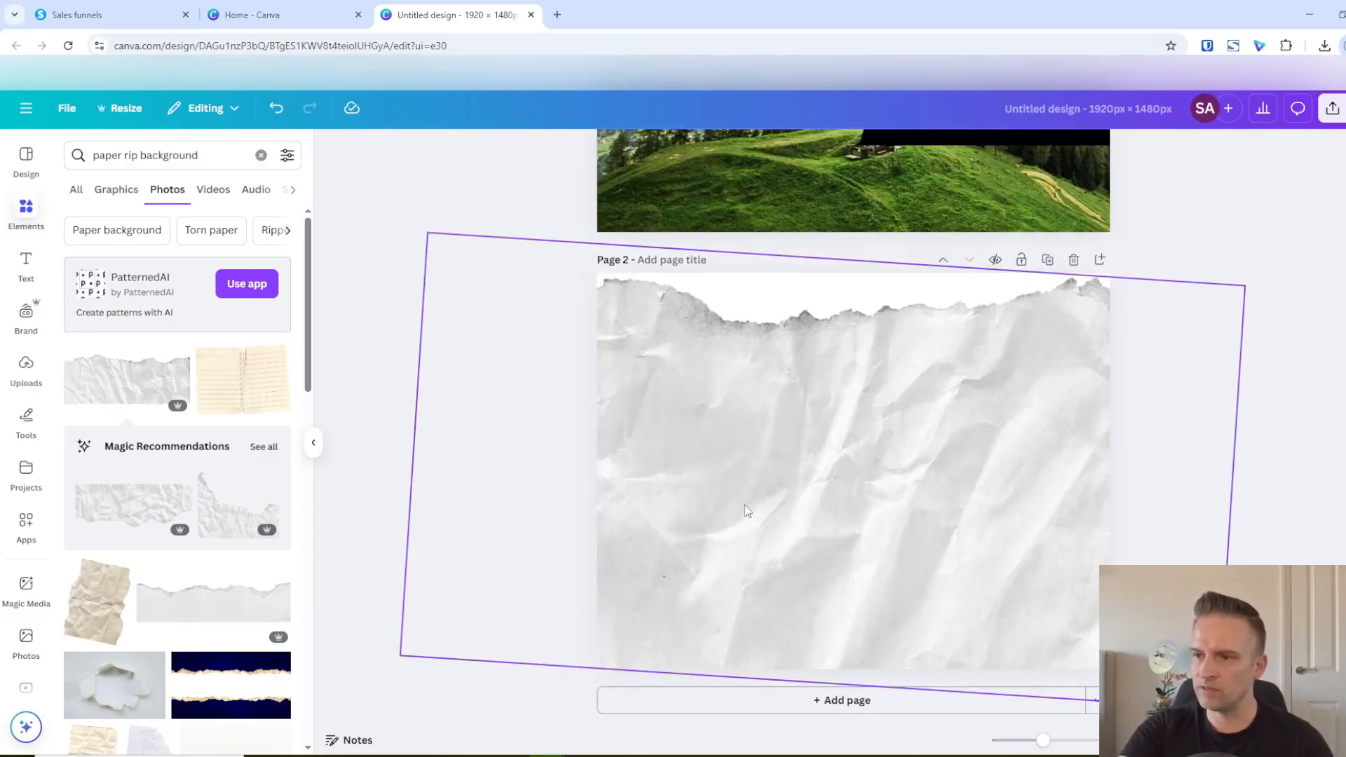
scroll(420, 378, up, 2)
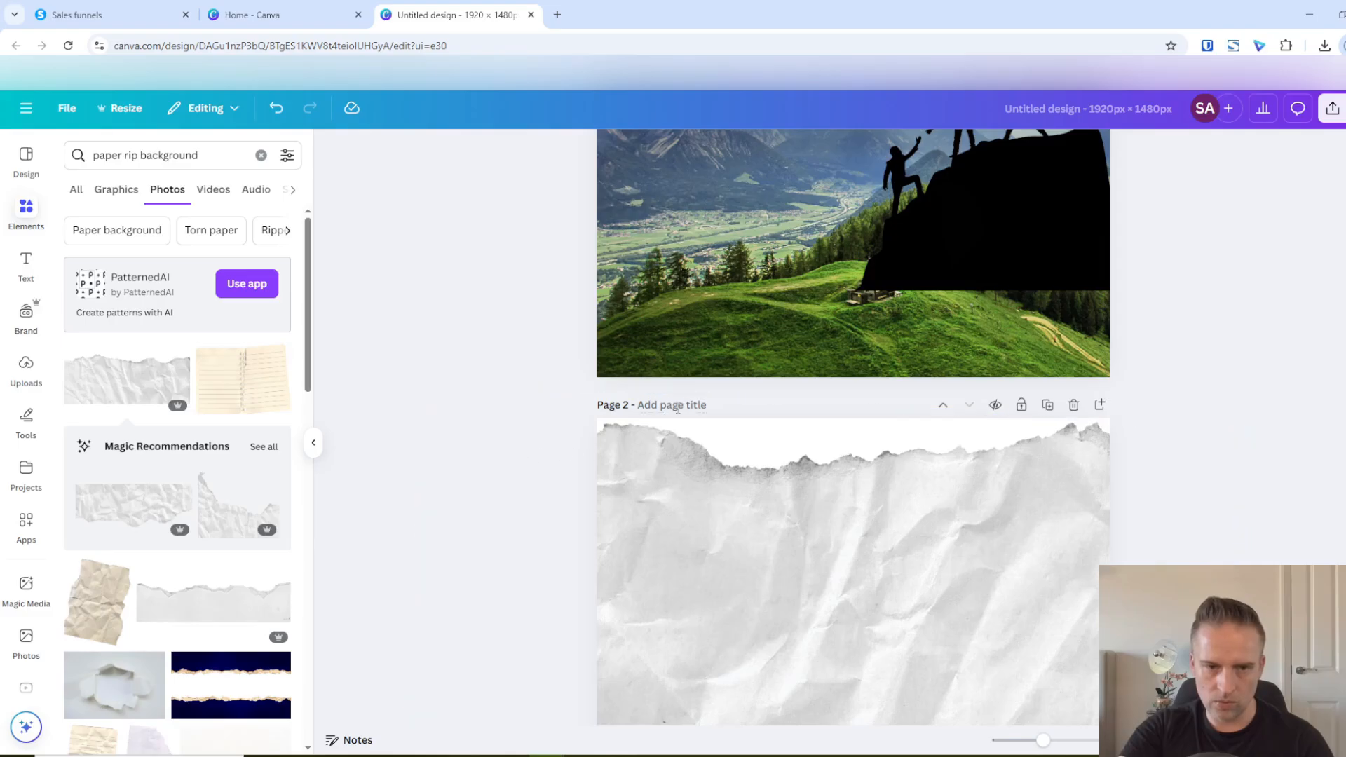
click(785, 520)
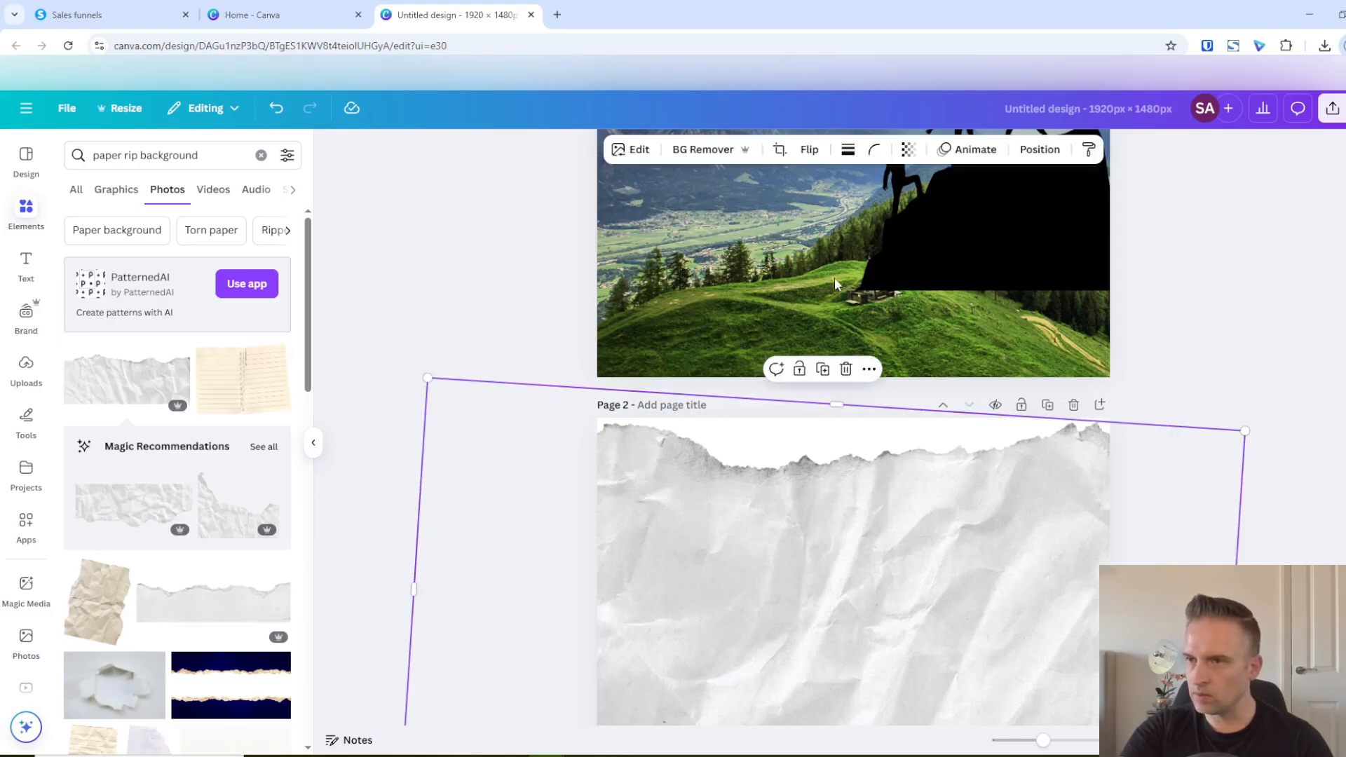
click(703, 150)
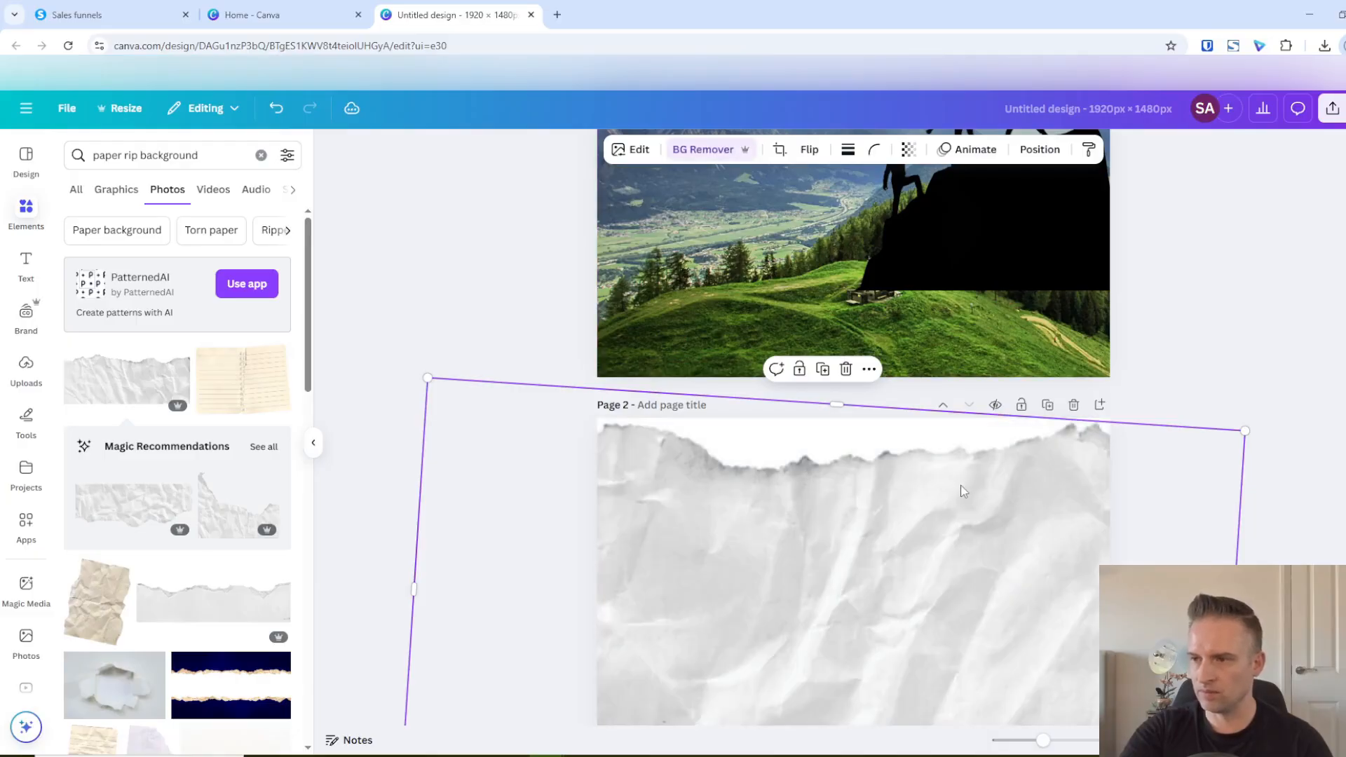
click(1254, 353)
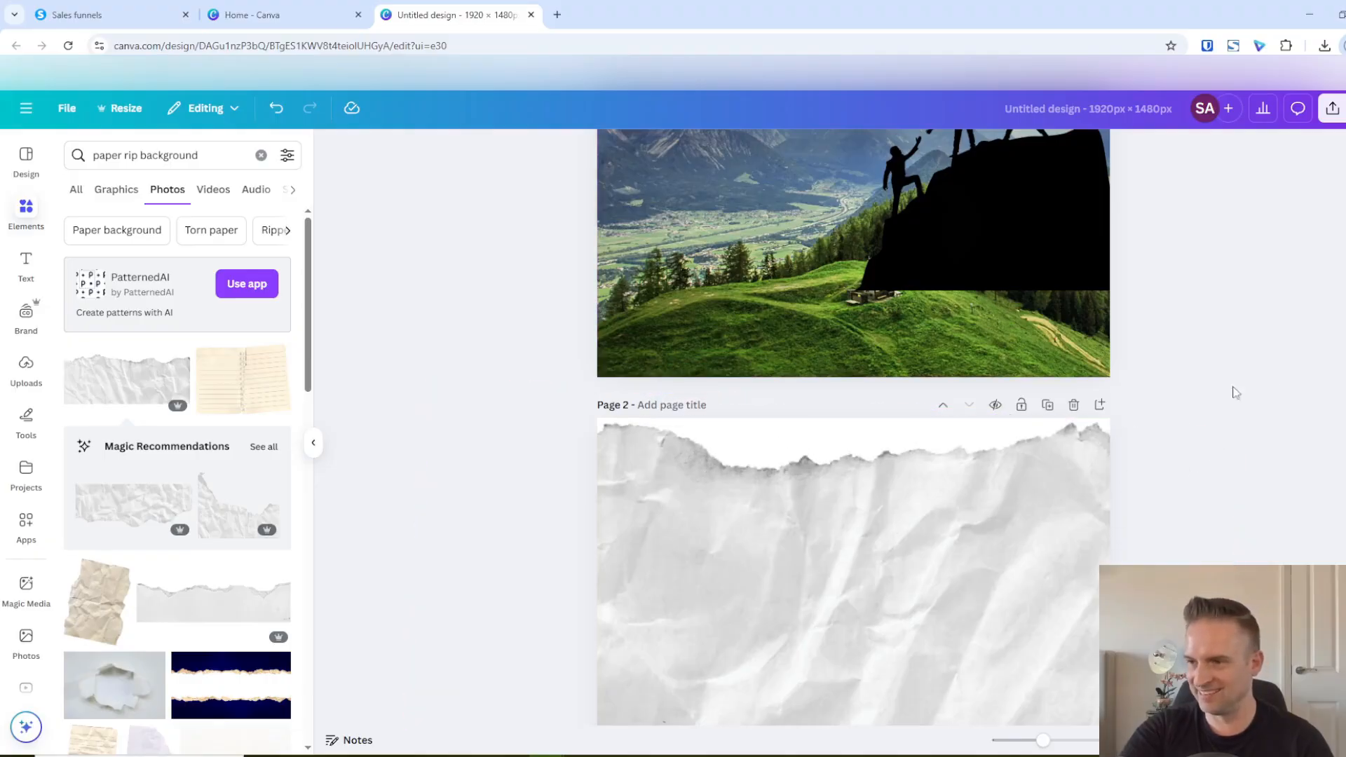
click(876, 449)
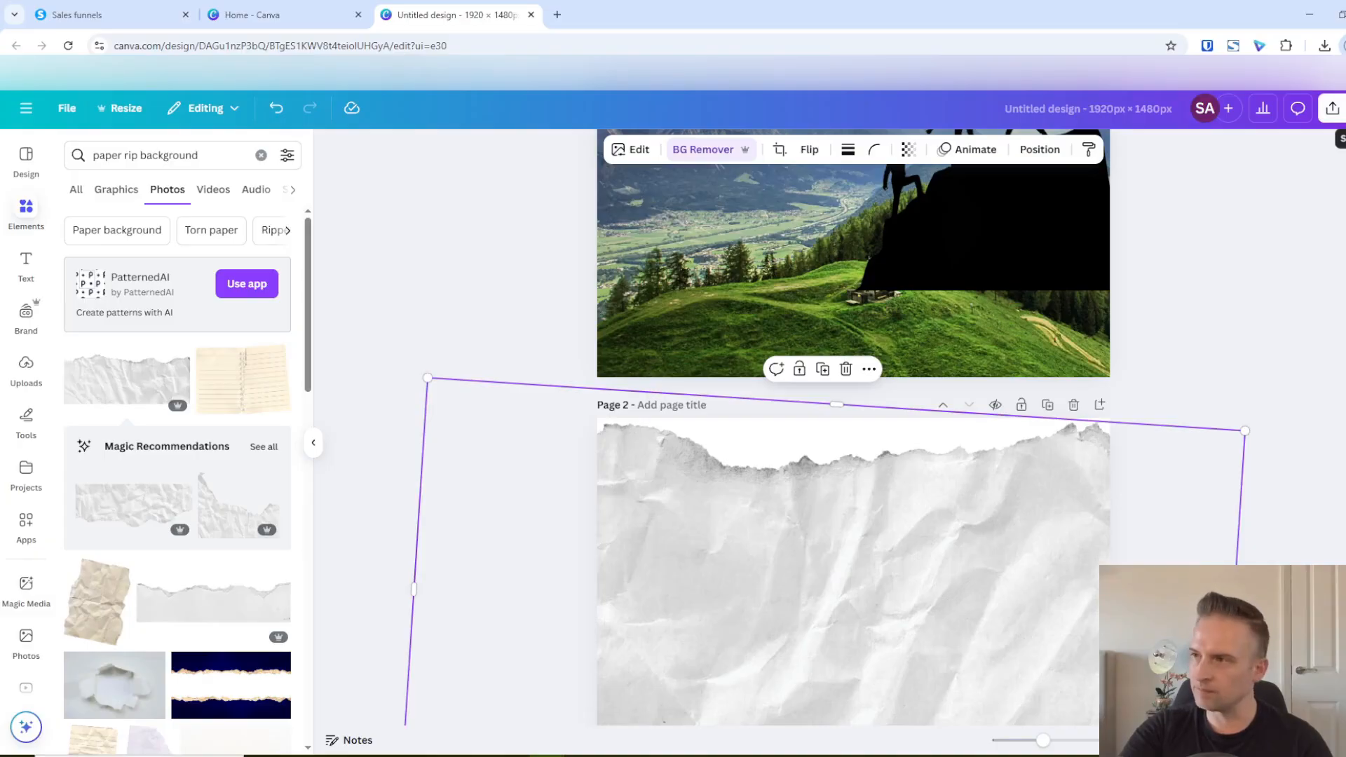
Download only page 1, the mountain scene with climber silhouettes, as a PNG at 1,920 × 1,480 px
click(1332, 108)
click(1130, 414)
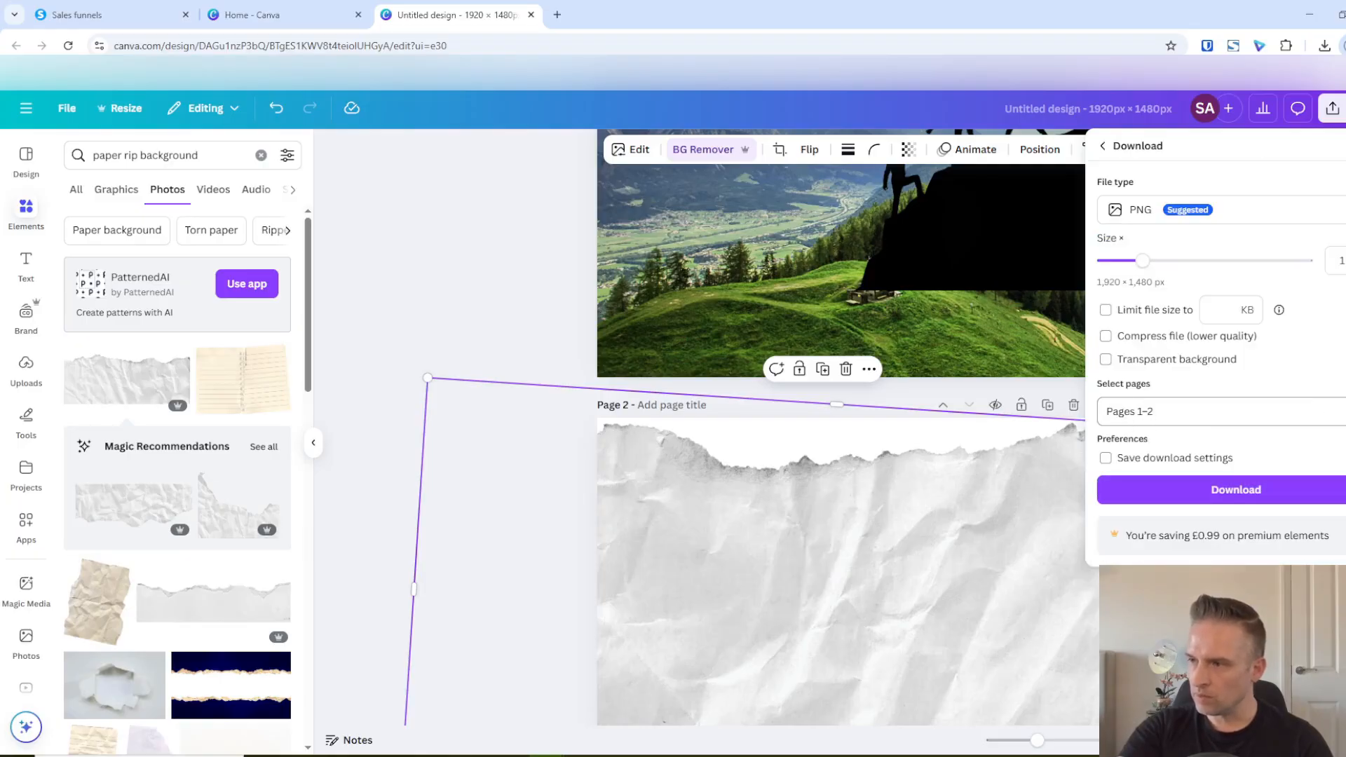
click(1330, 411)
click(1117, 510)
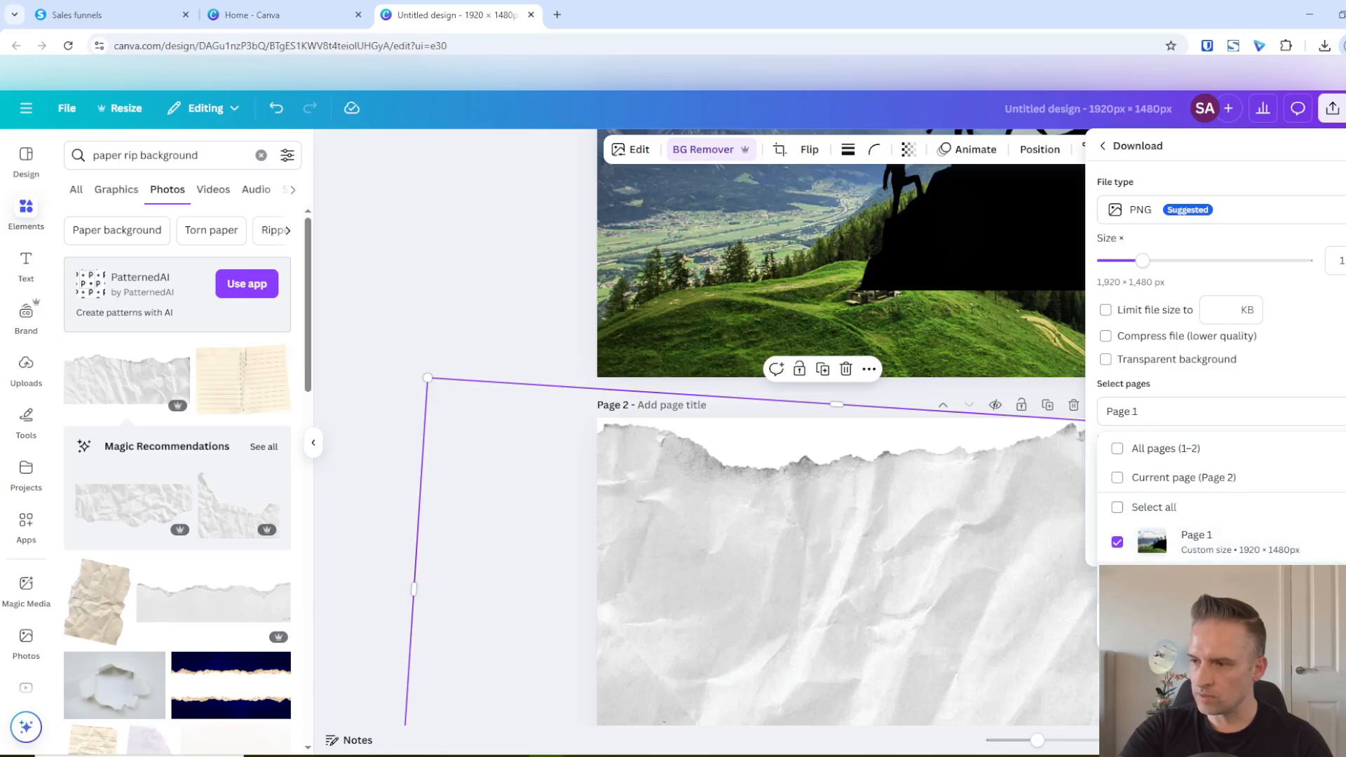
click(1236, 627)
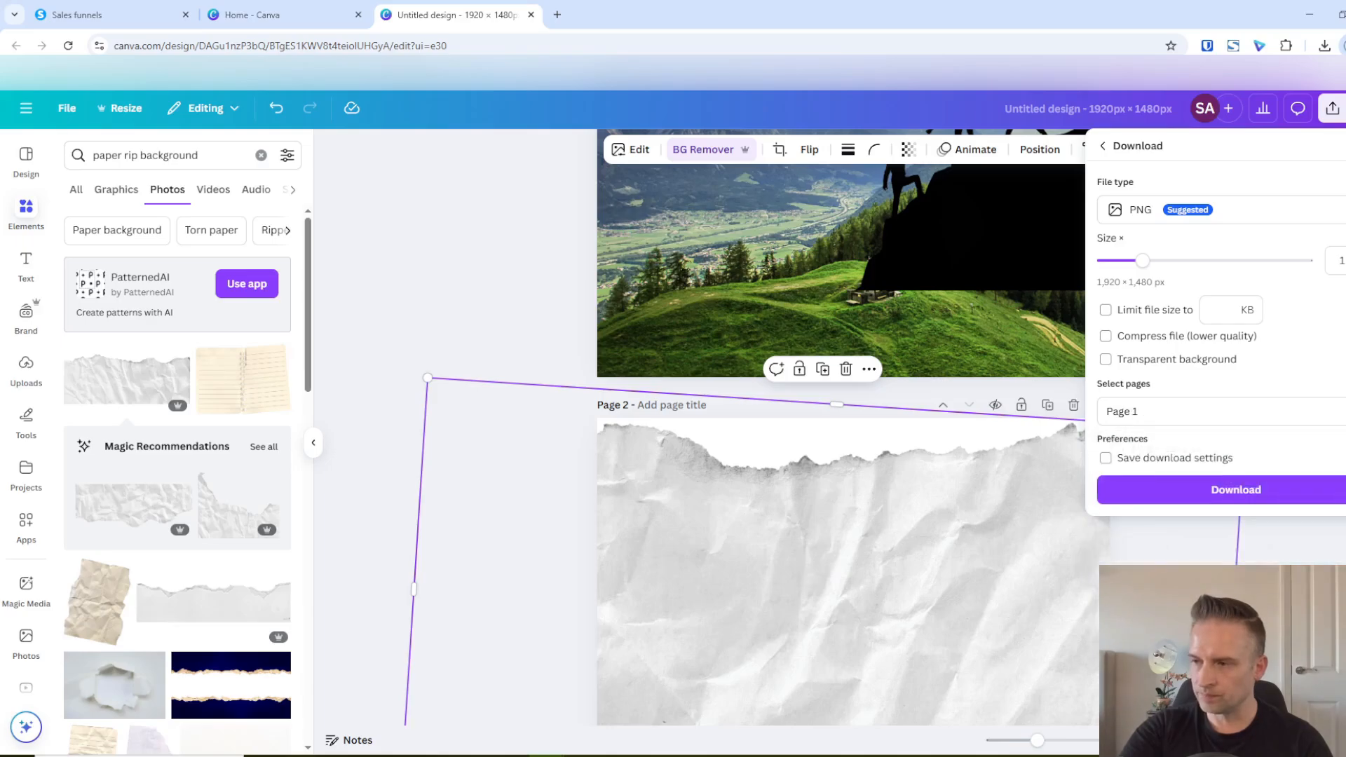
click(1216, 495)
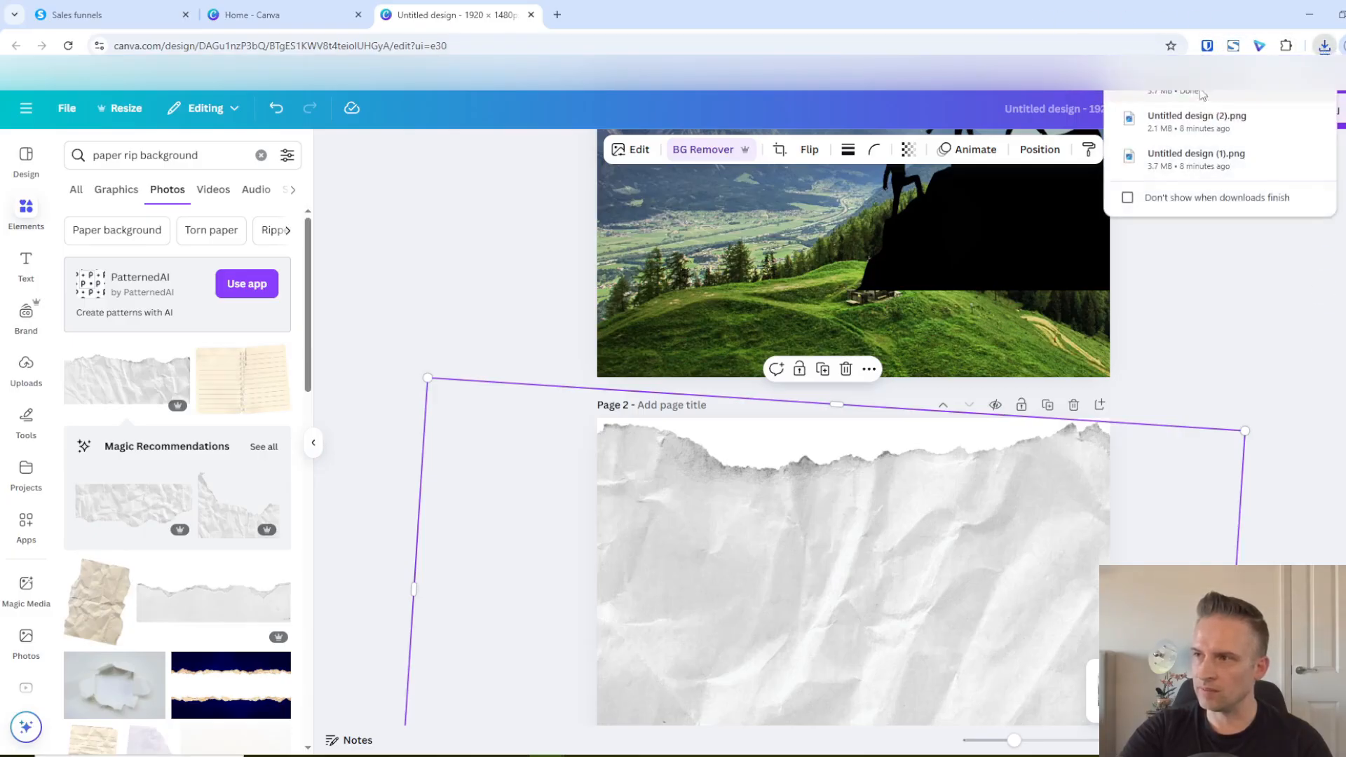
click(1230, 295)
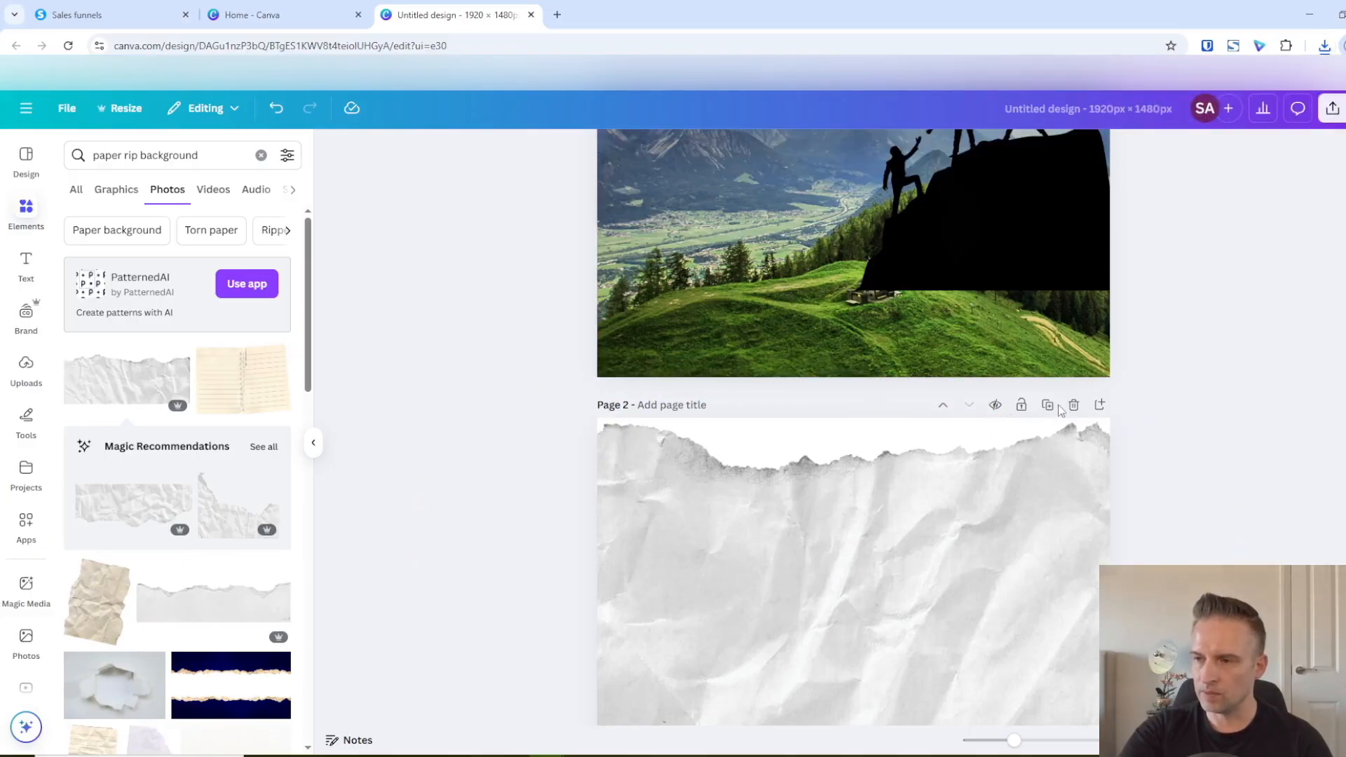
Download only page 2, the ripped-paper image, as a PNG with a transparent background
click(1336, 110)
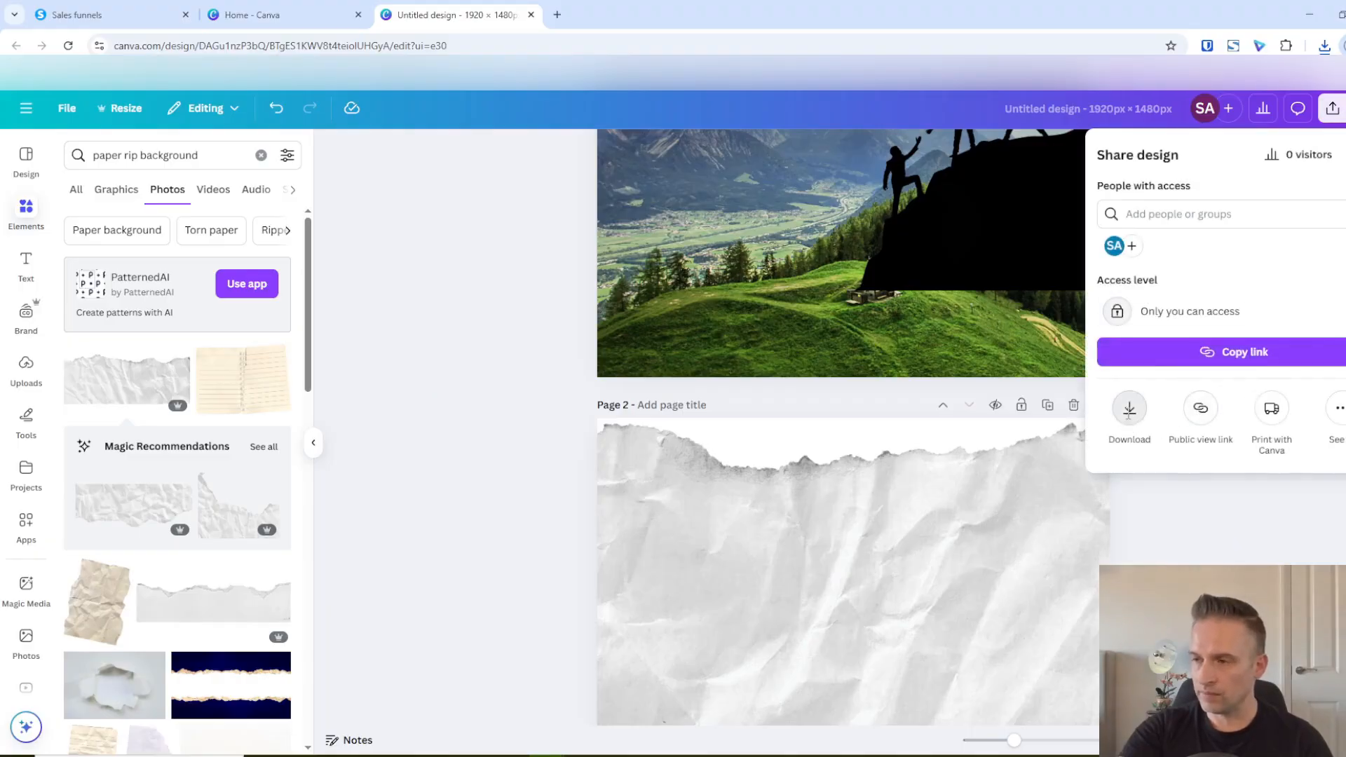
click(1130, 410)
click(1129, 412)
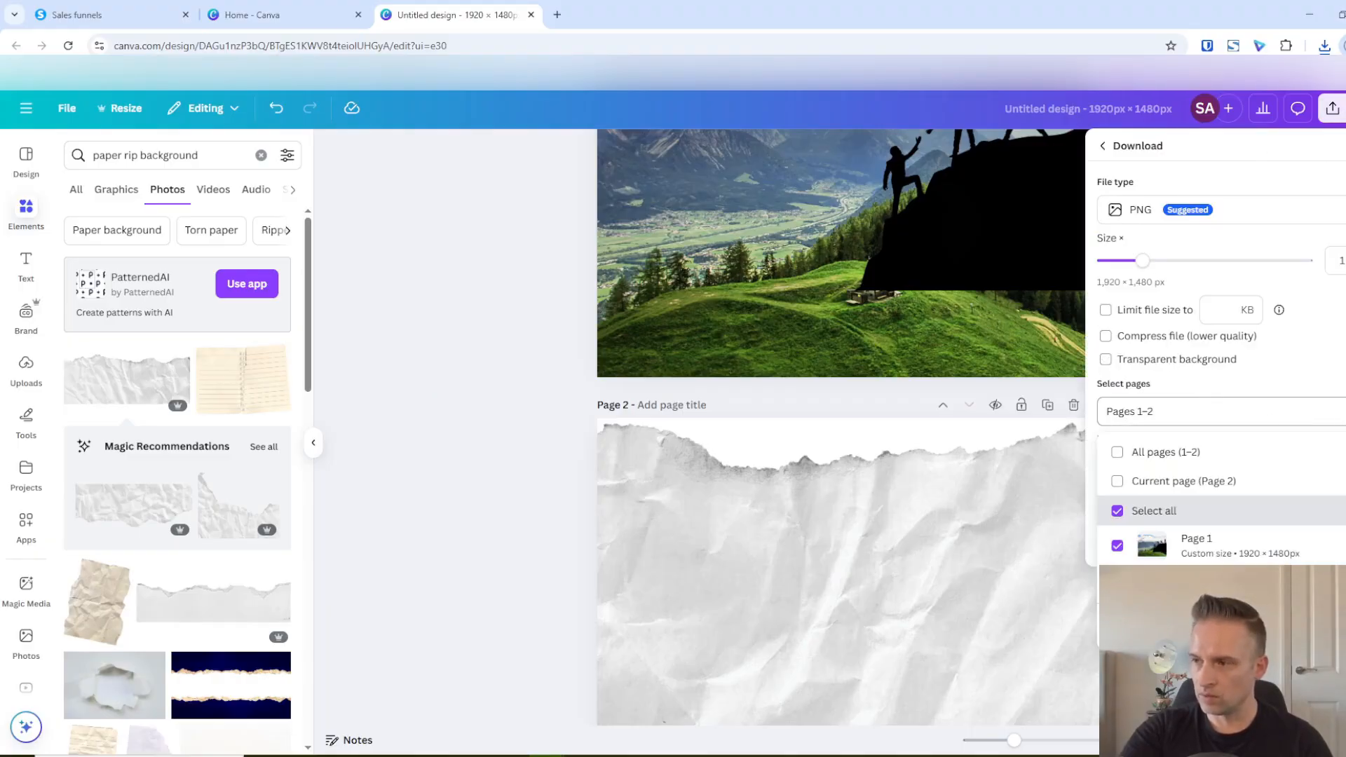
click(1118, 542)
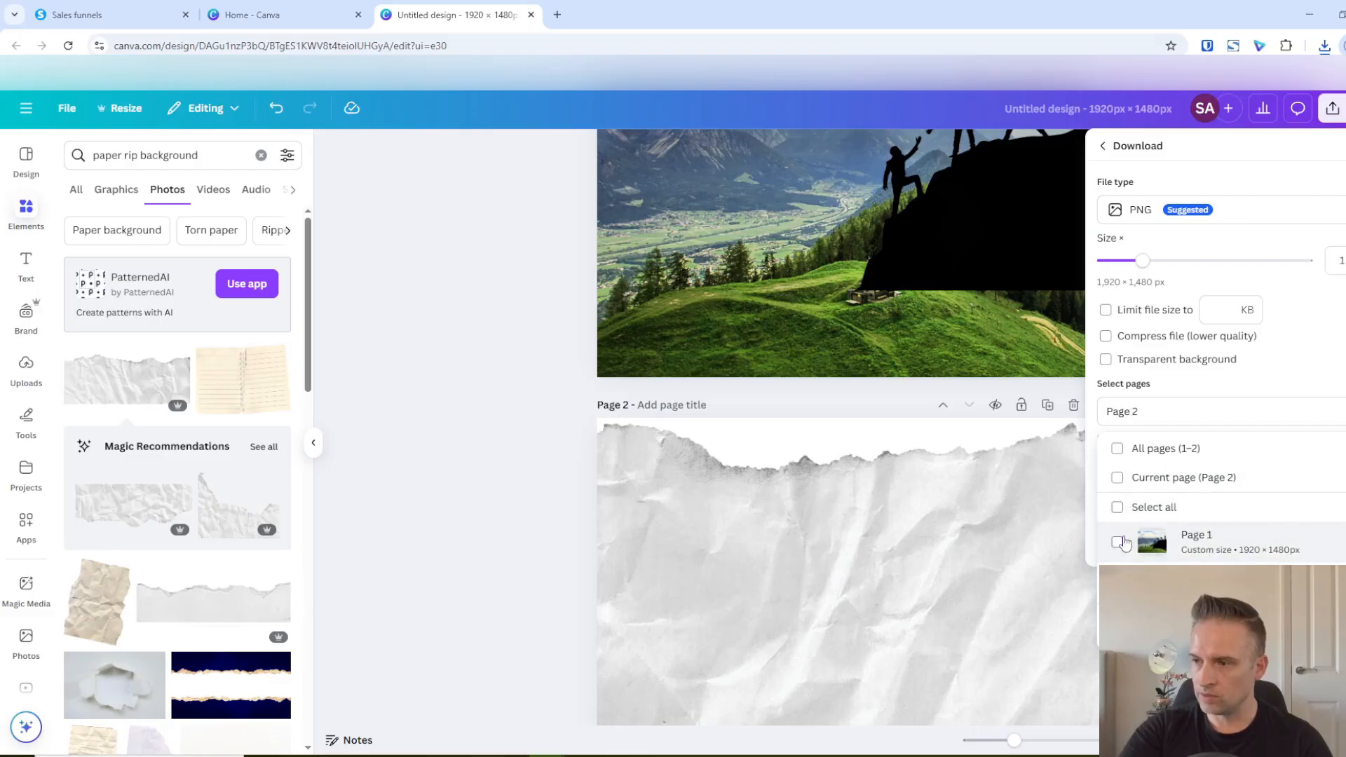
click(1226, 626)
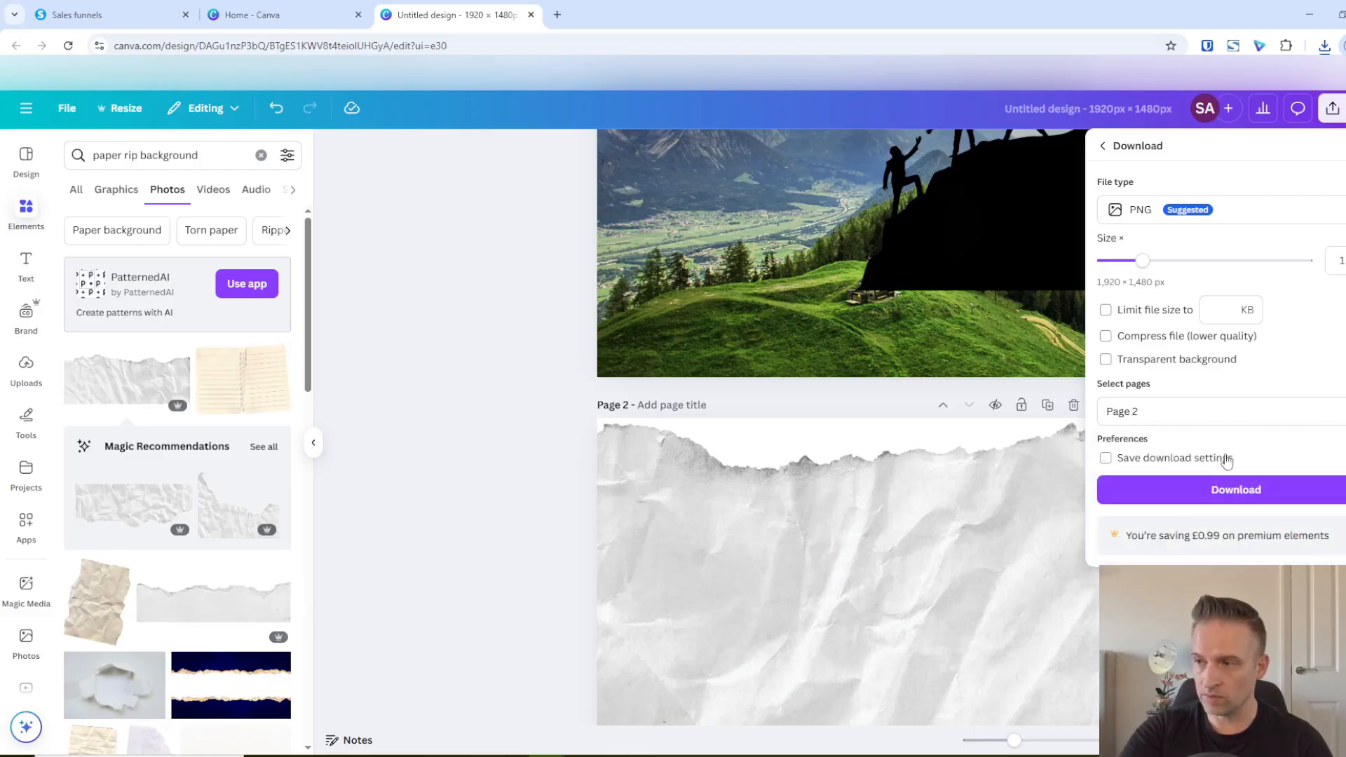
click(1110, 362)
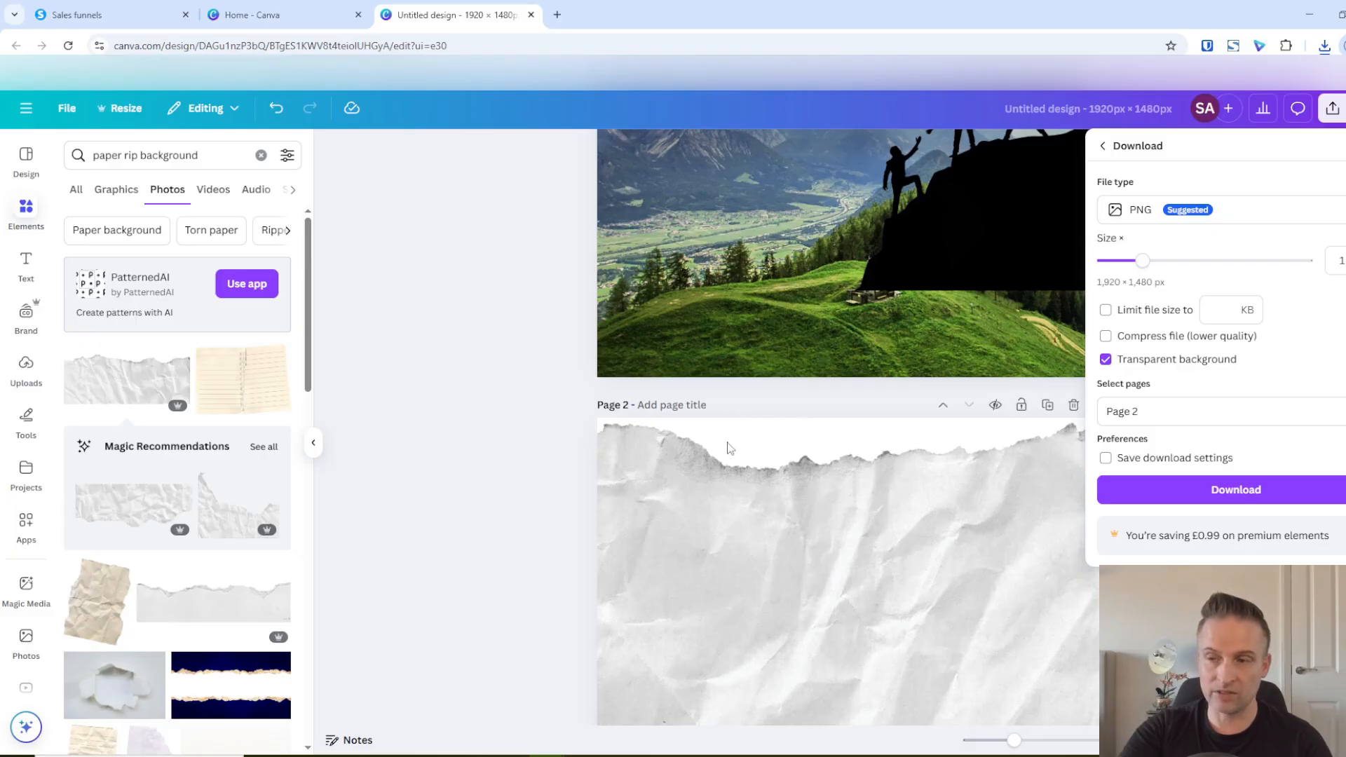
click(1237, 491)
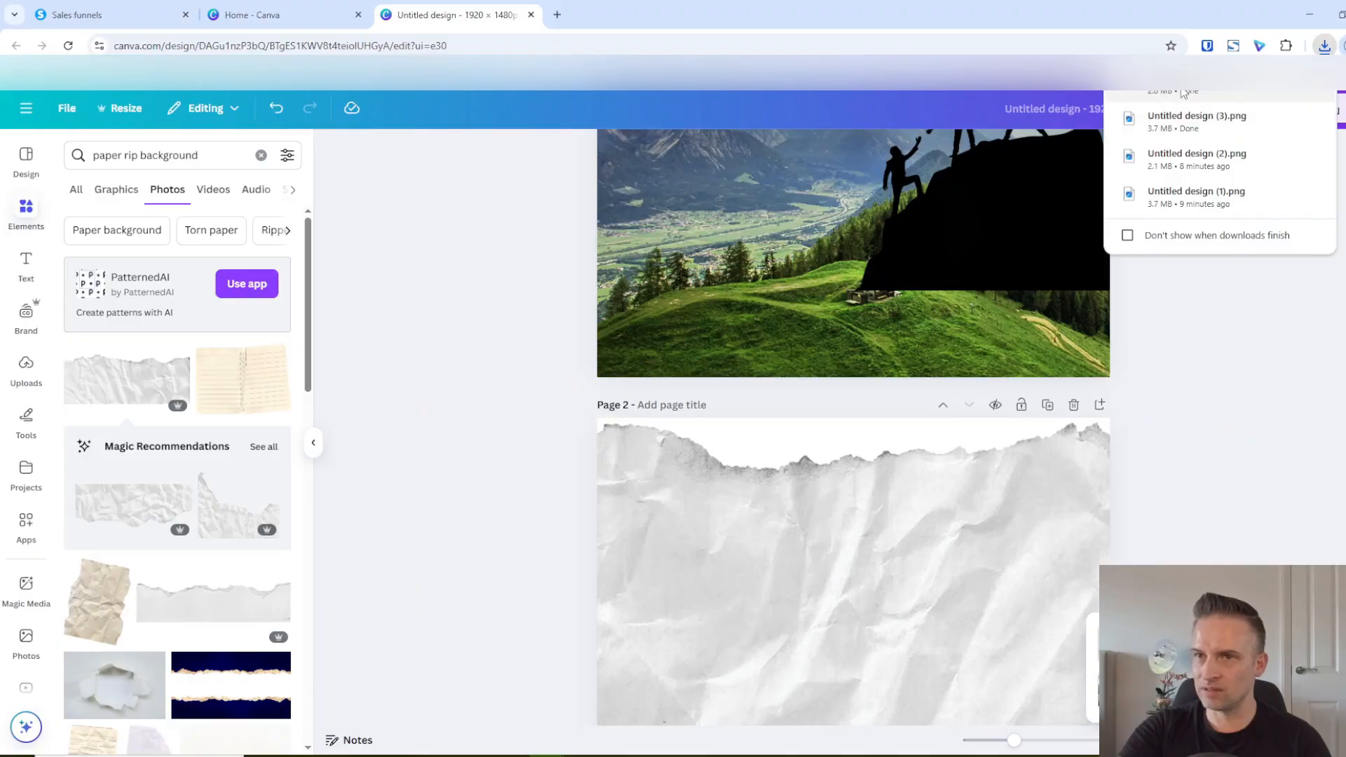
mouse_move(1187, 123)
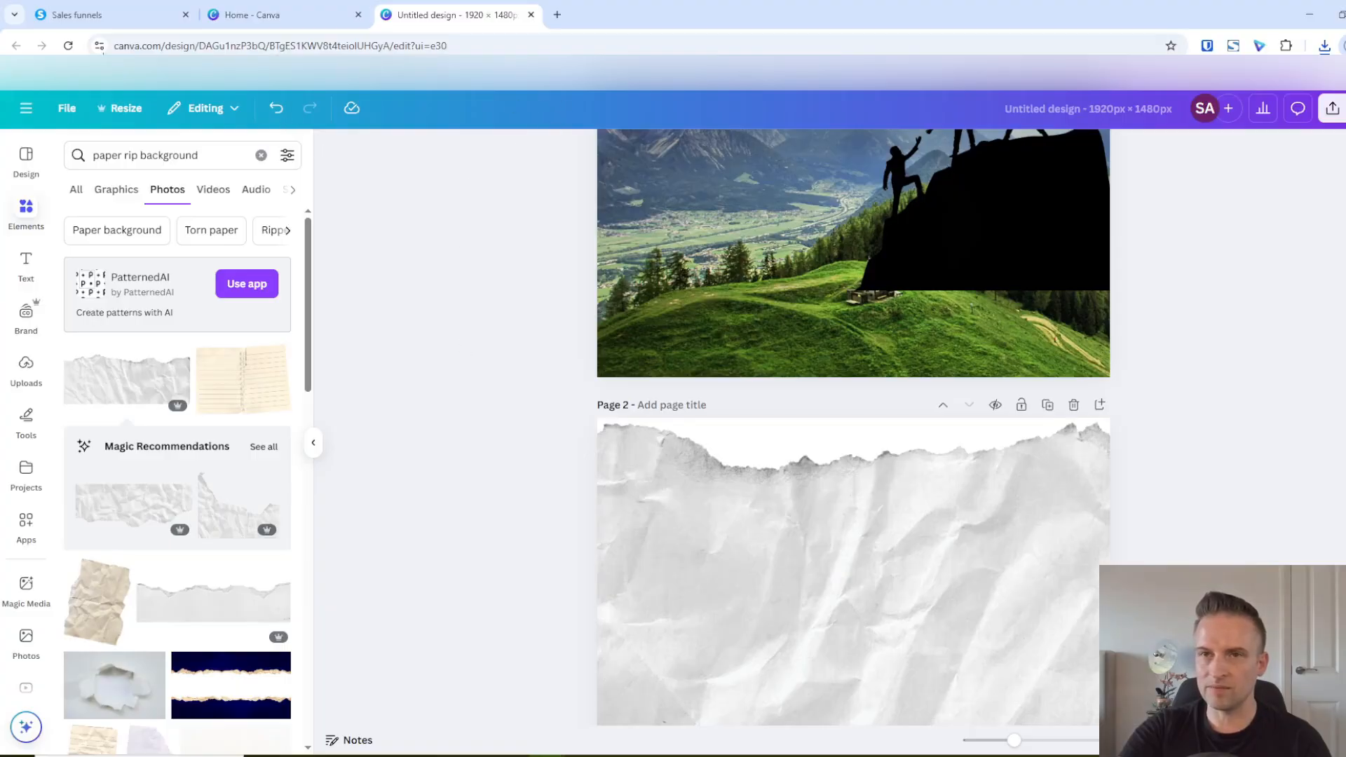
Switch to systeme.io and open the TEST funnel's sales page in the page editor
click(100, 21)
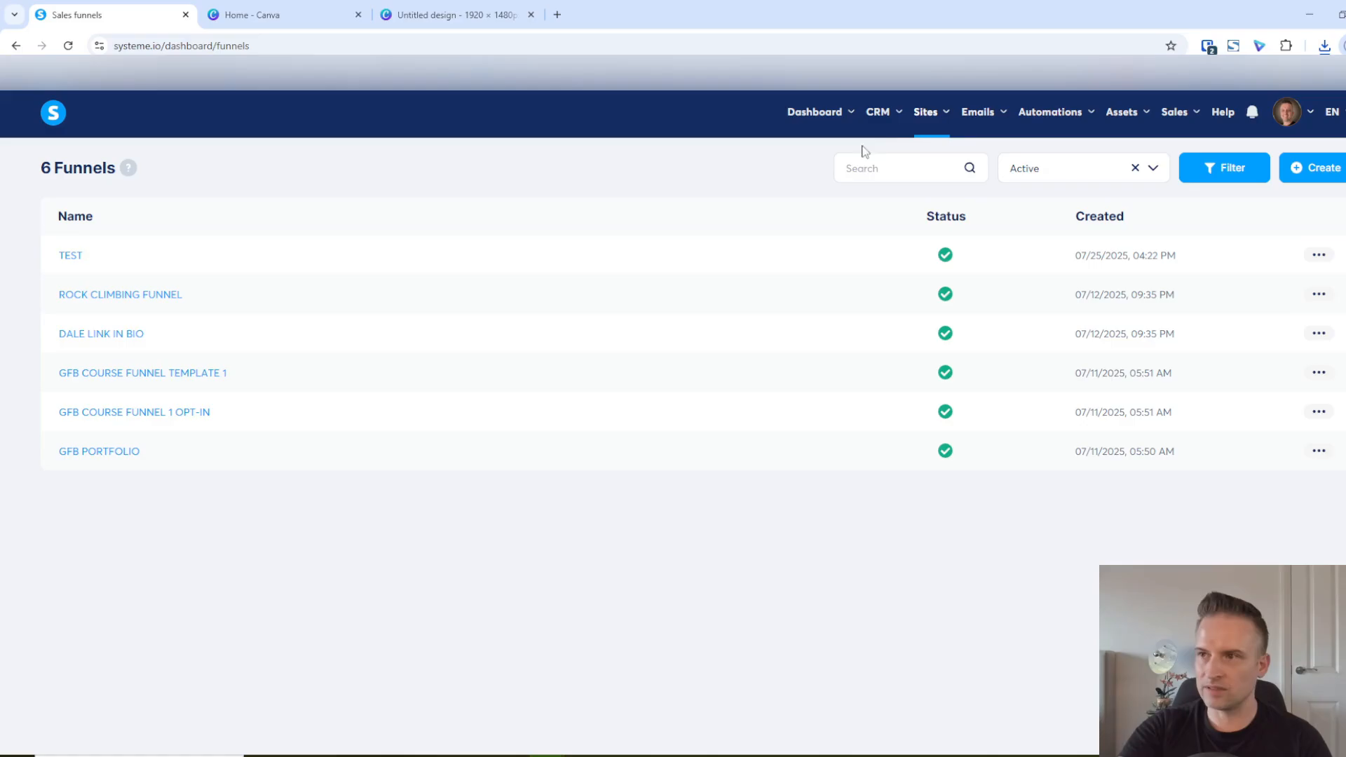
mouse_move(926, 124)
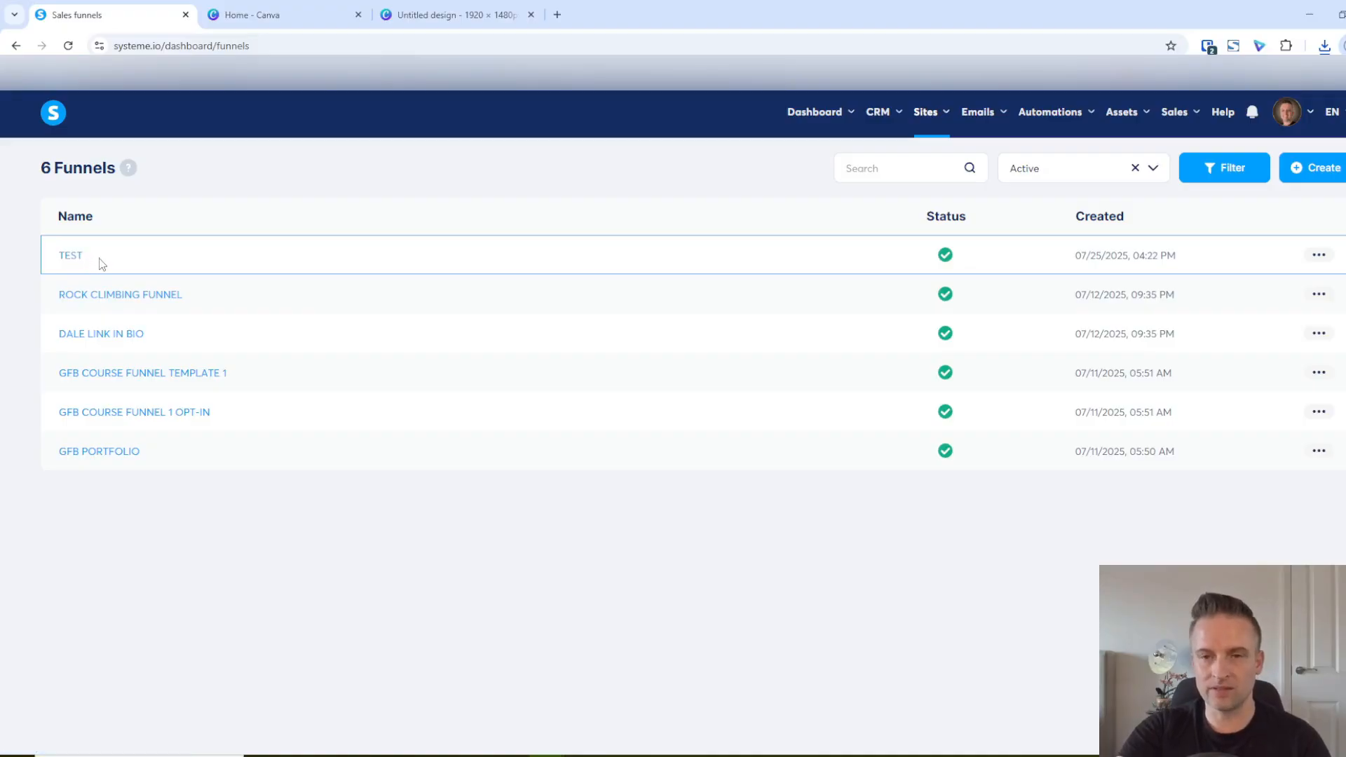
click(73, 257)
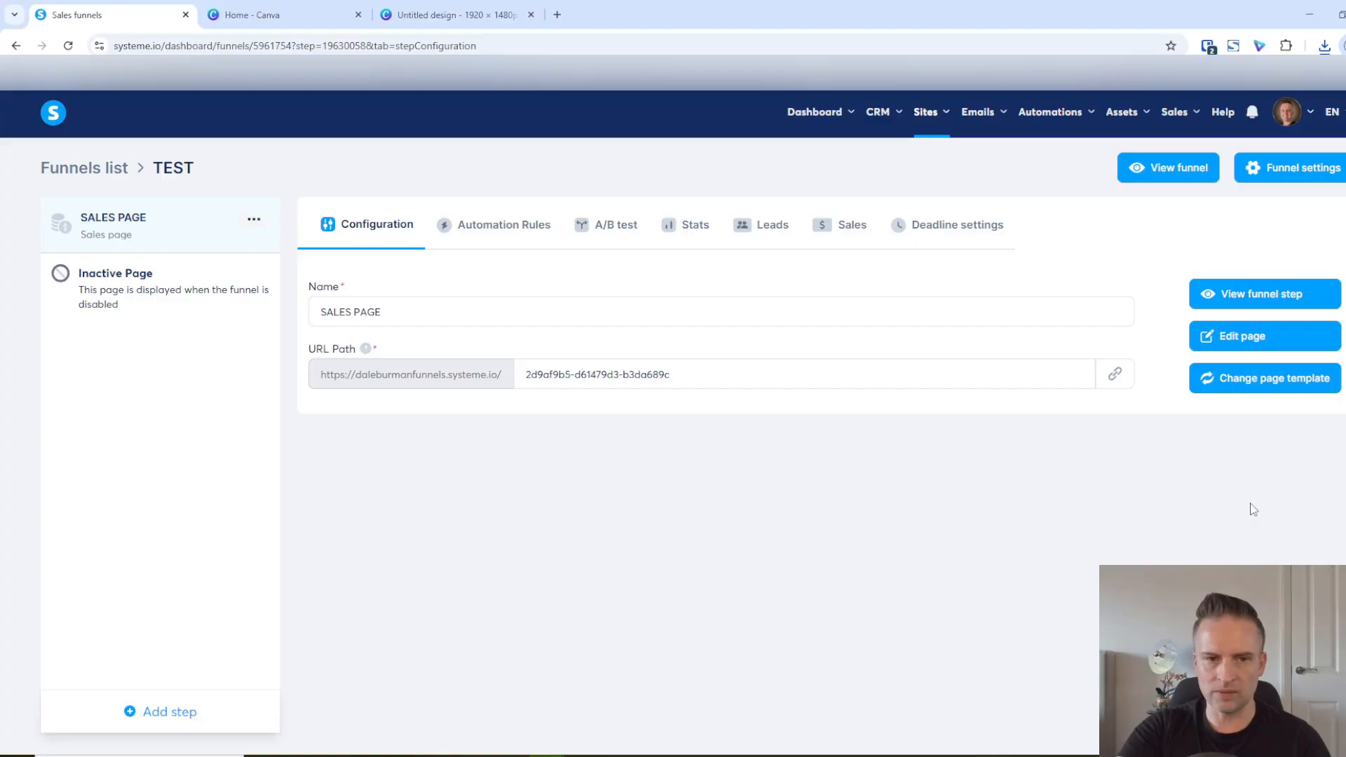
click(1261, 342)
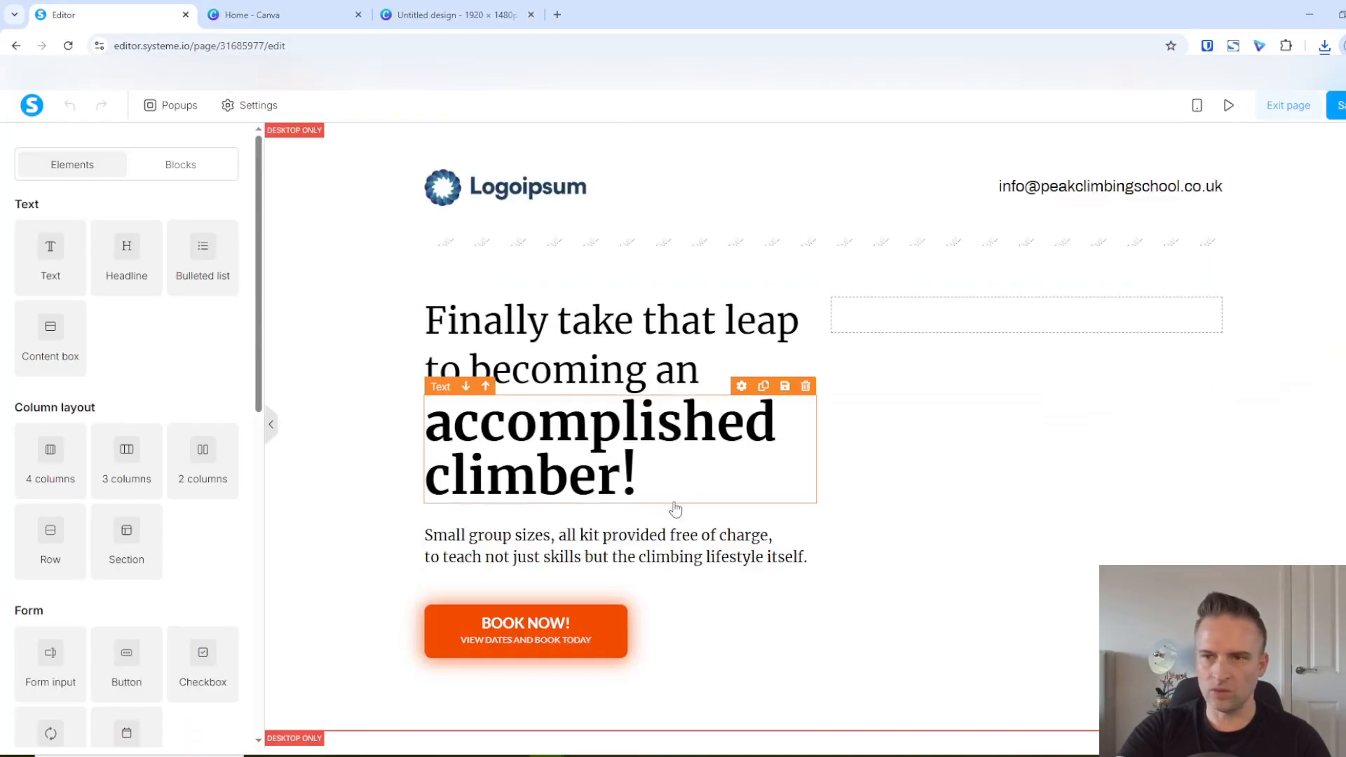
Look over the sales page's hero section and the student testimonials section below it
scroll(1171, 497, down, 4)
scroll(1150, 526, down, 4)
scroll(981, 456, up, 8)
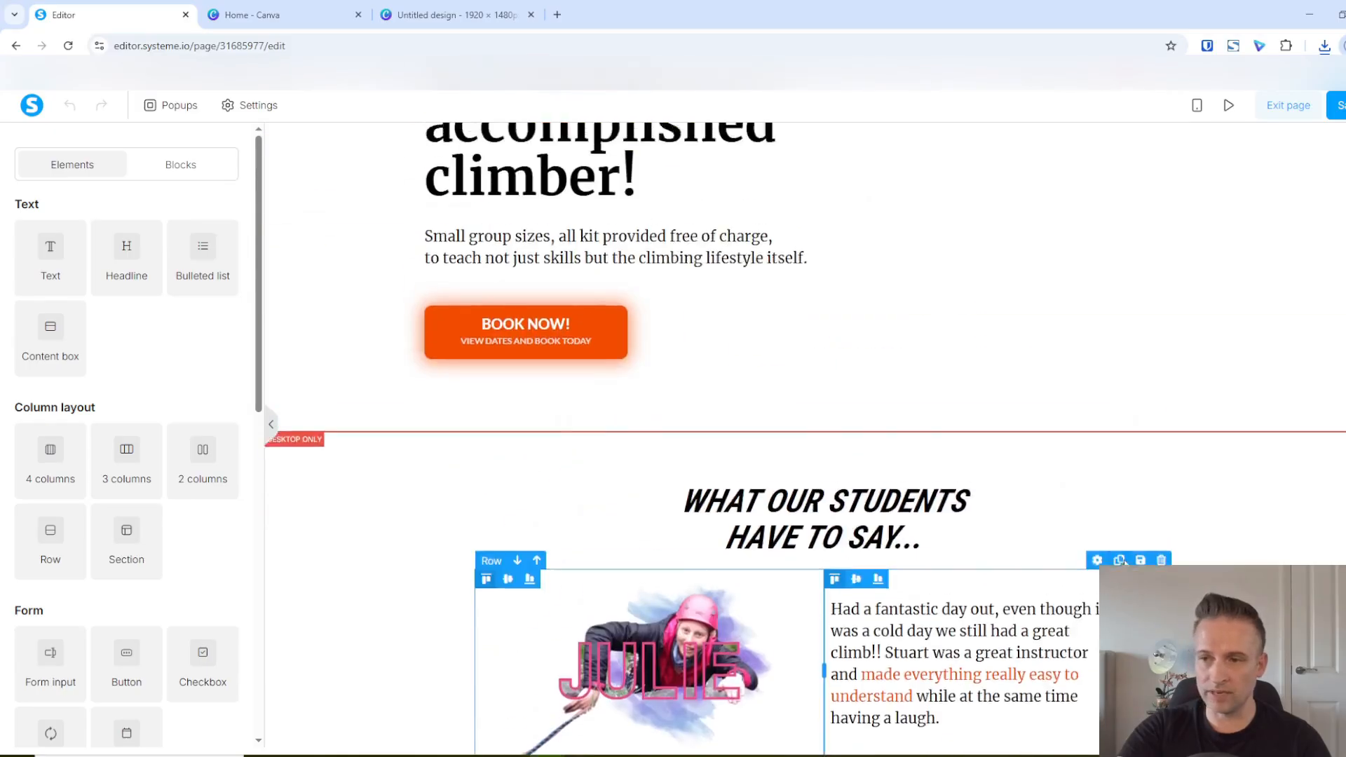
scroll(544, 491, down, 7)
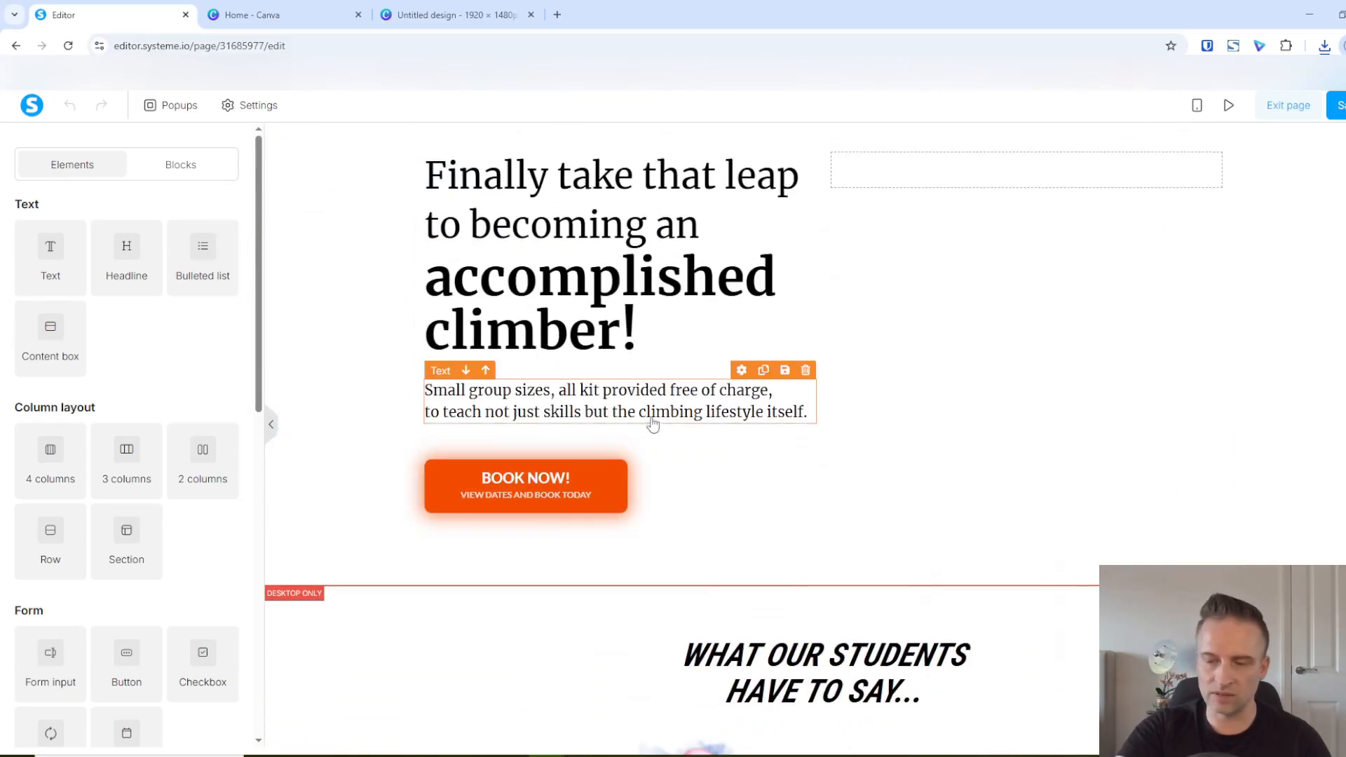
scroll(662, 459, up, 2)
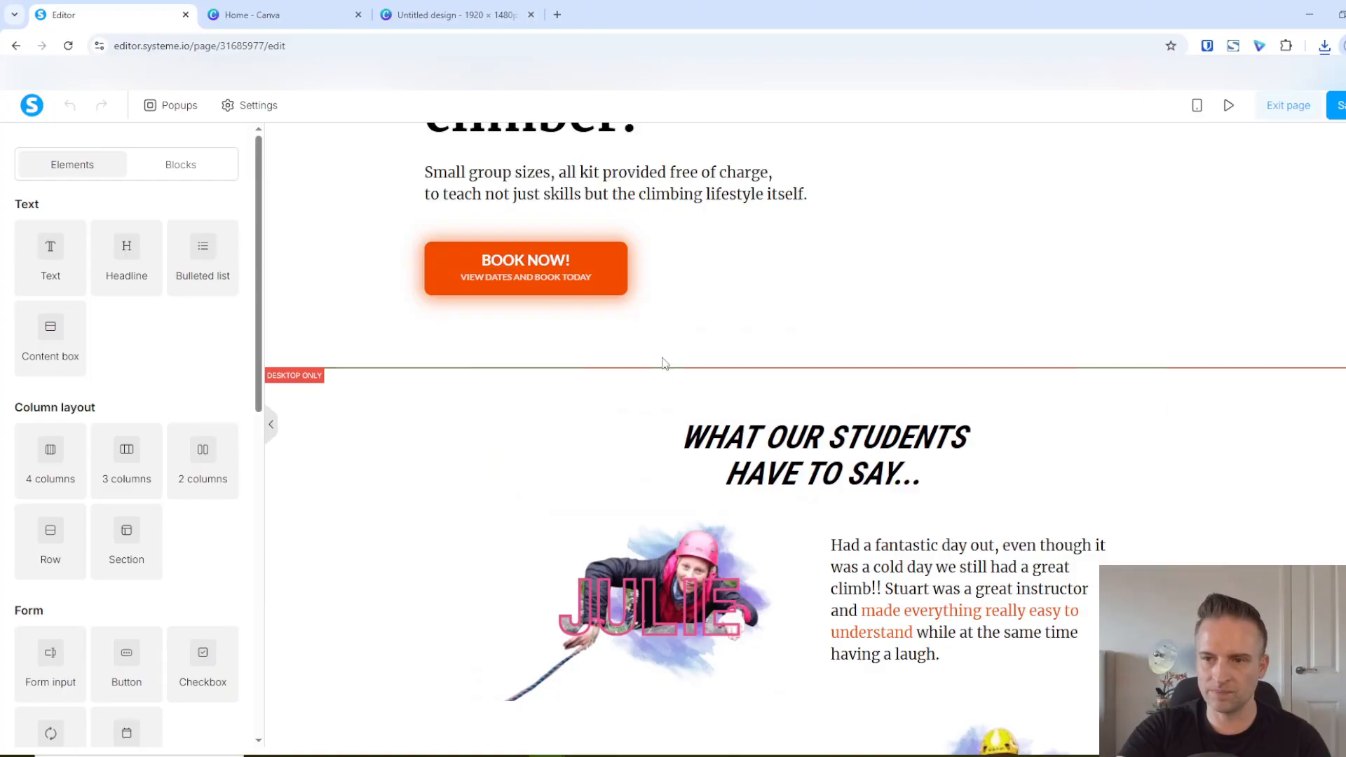
scroll(965, 327, up, 5)
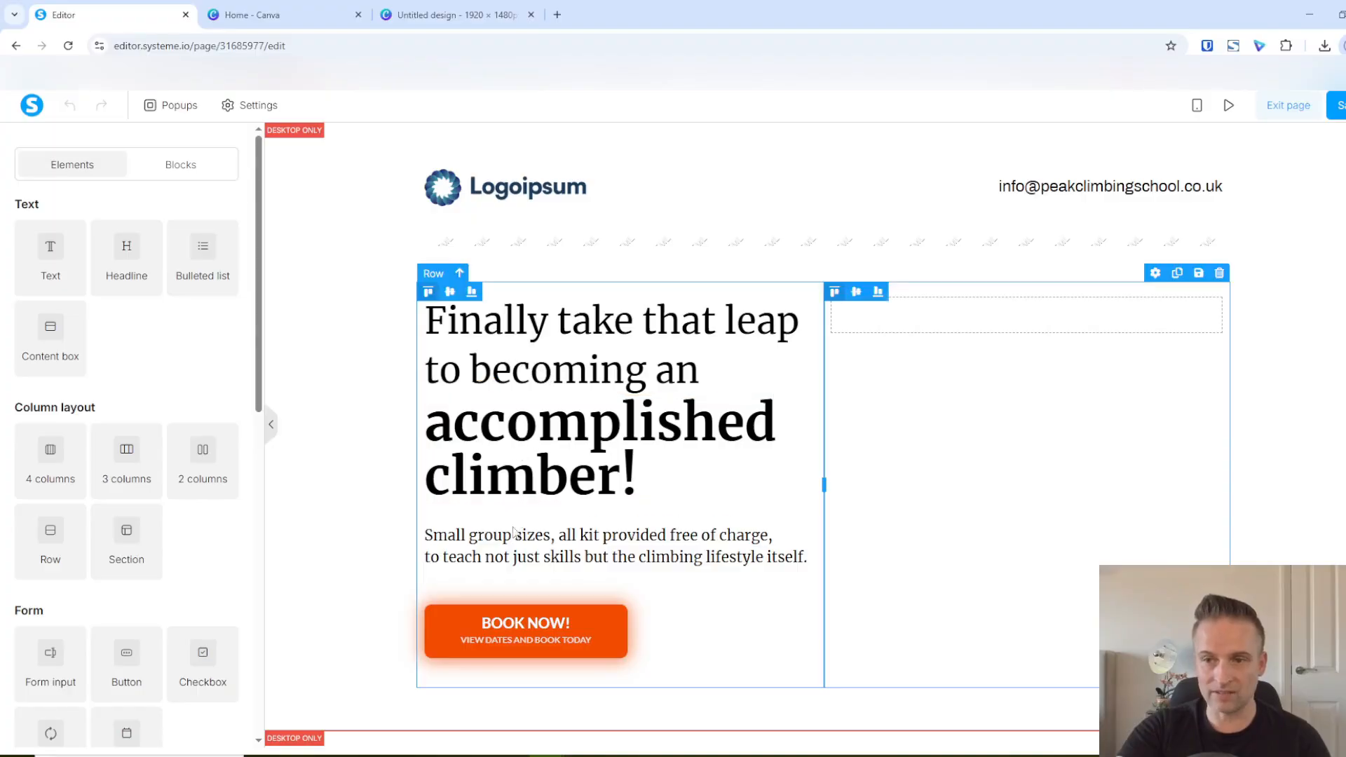
scroll(561, 454, down, 3)
scroll(601, 455, down, 5)
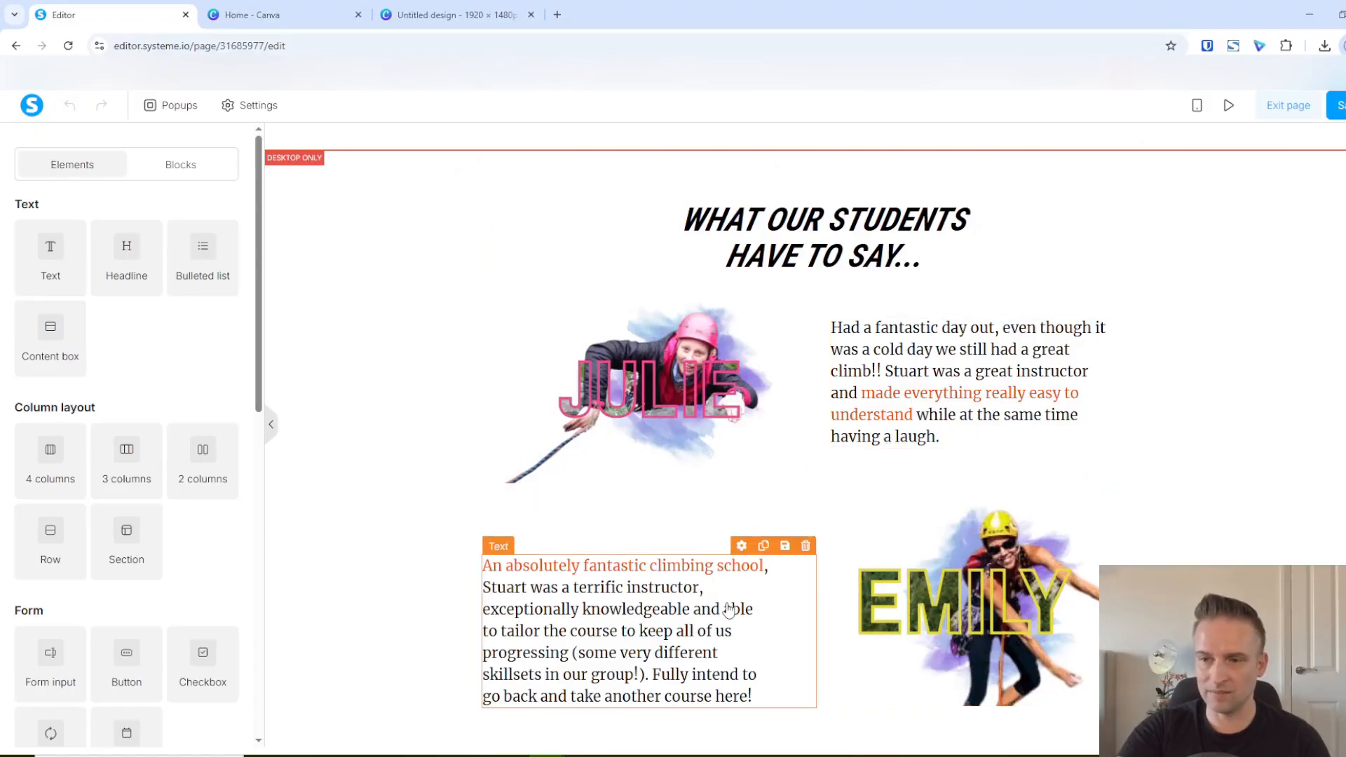
scroll(676, 502, down, 1)
scroll(856, 431, up, 1)
scroll(855, 431, up, 2)
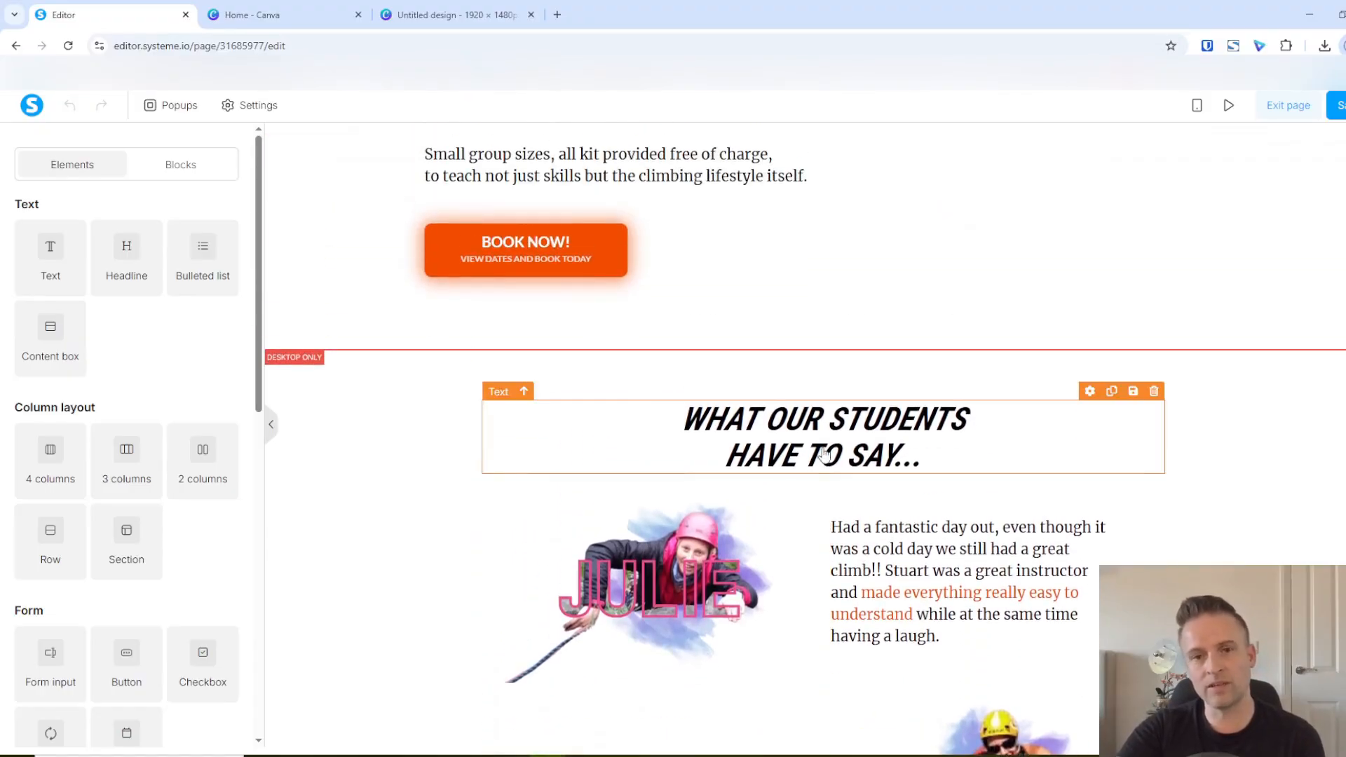
scroll(640, 490, up, 2)
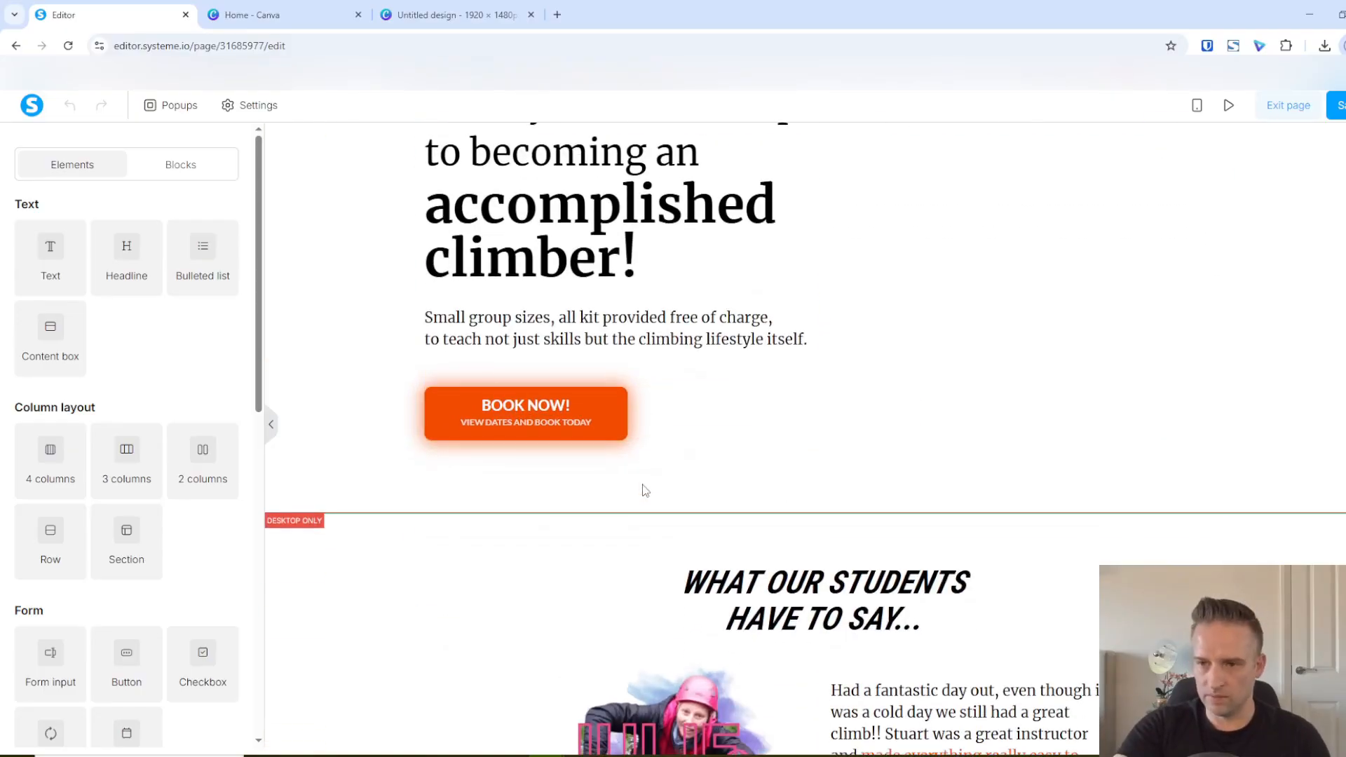
scroll(640, 484, down, 5)
scroll(673, 501, up, 6)
scroll(653, 503, up, 2)
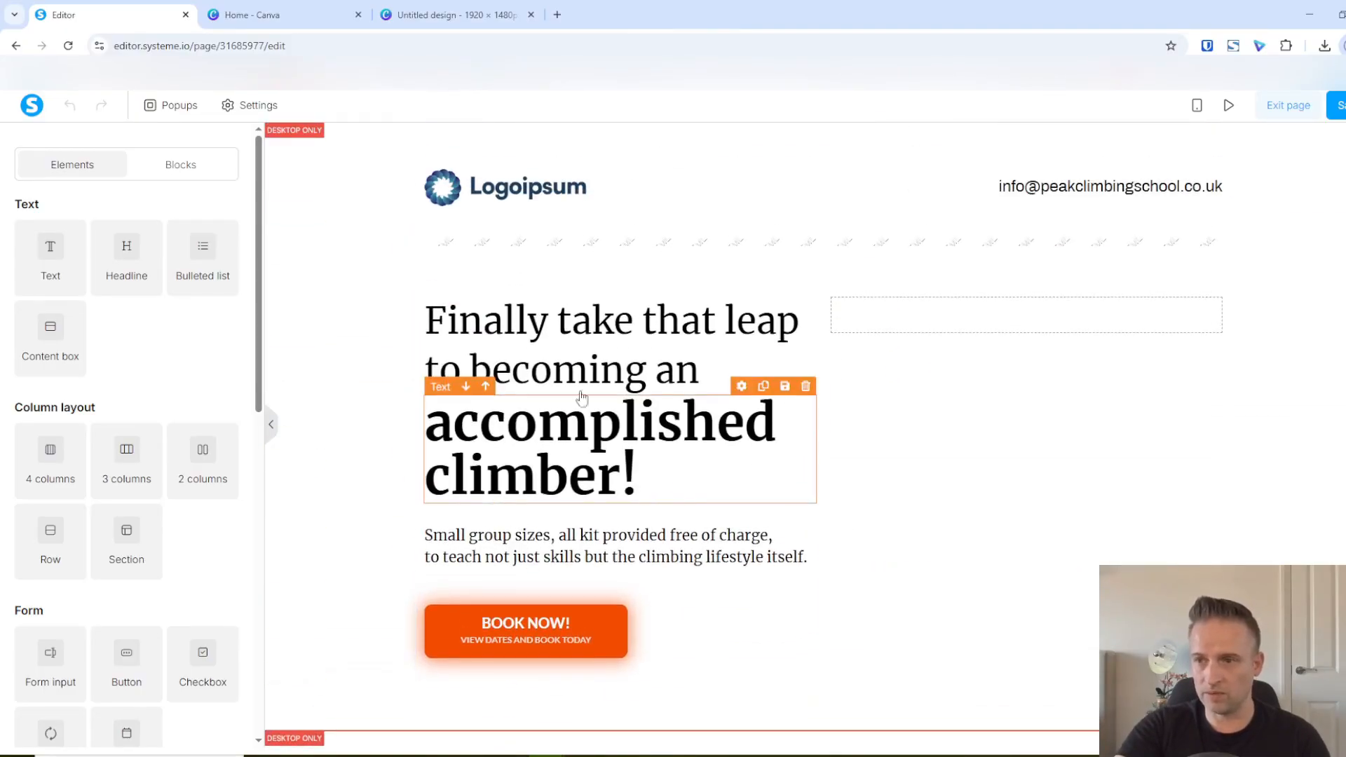
scroll(673, 434, down, 2)
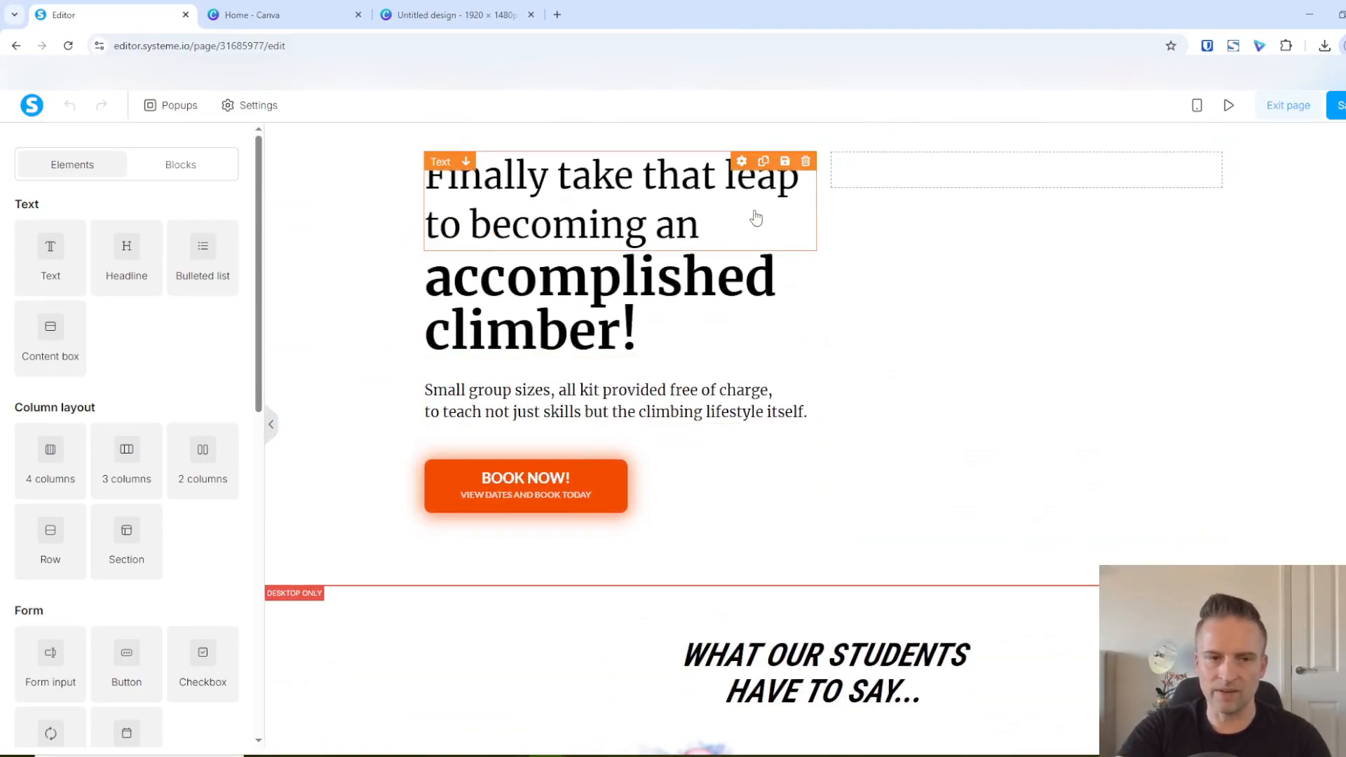
scroll(414, 226, up, 2)
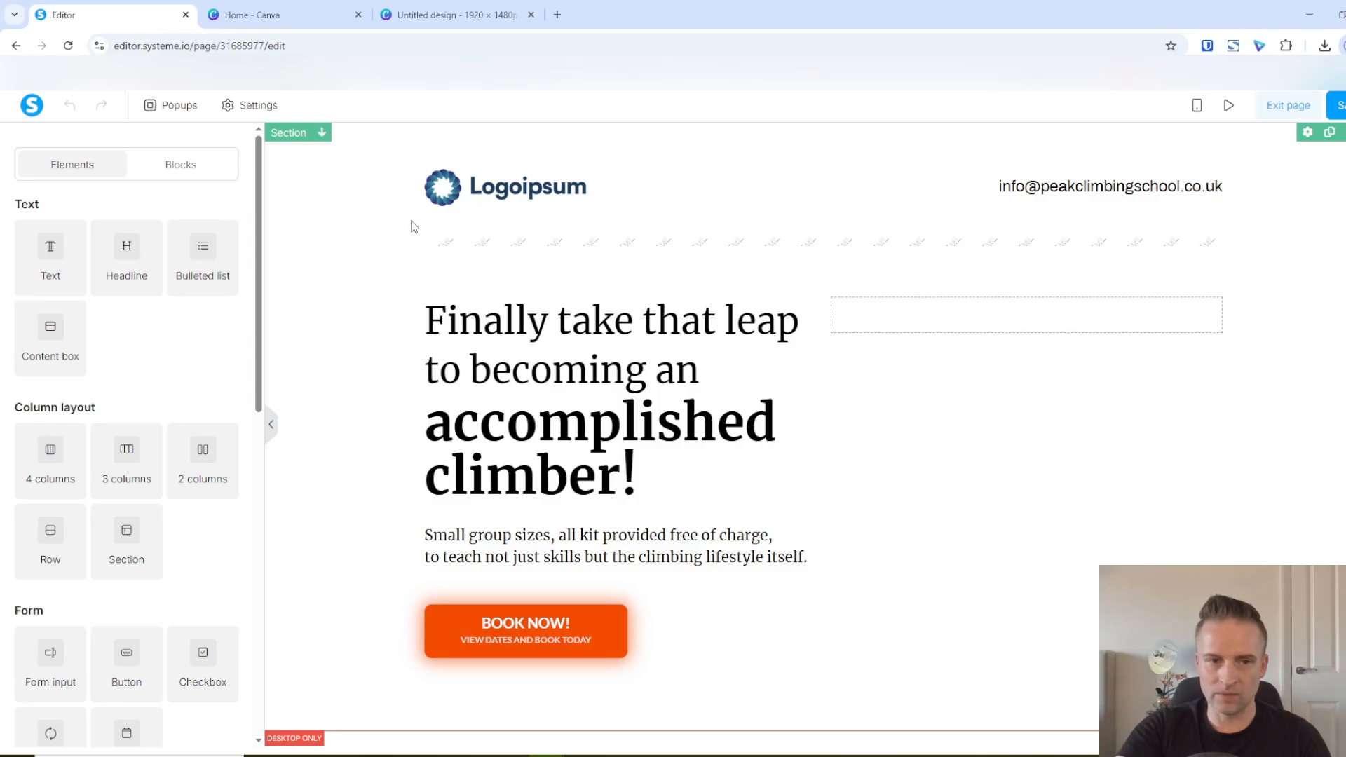
Upload the downloaded "Untitled design (3).png" and insert it as the hero section's background image
click(294, 135)
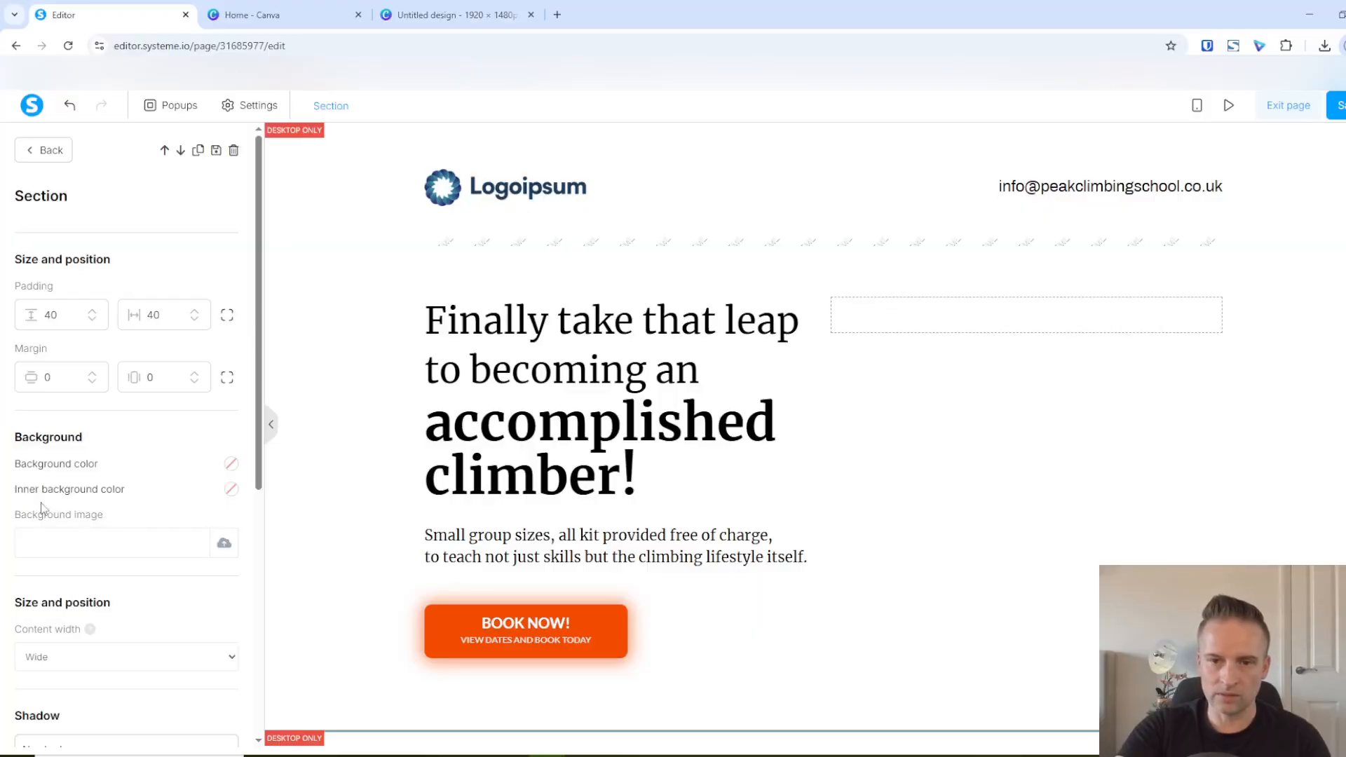
click(225, 546)
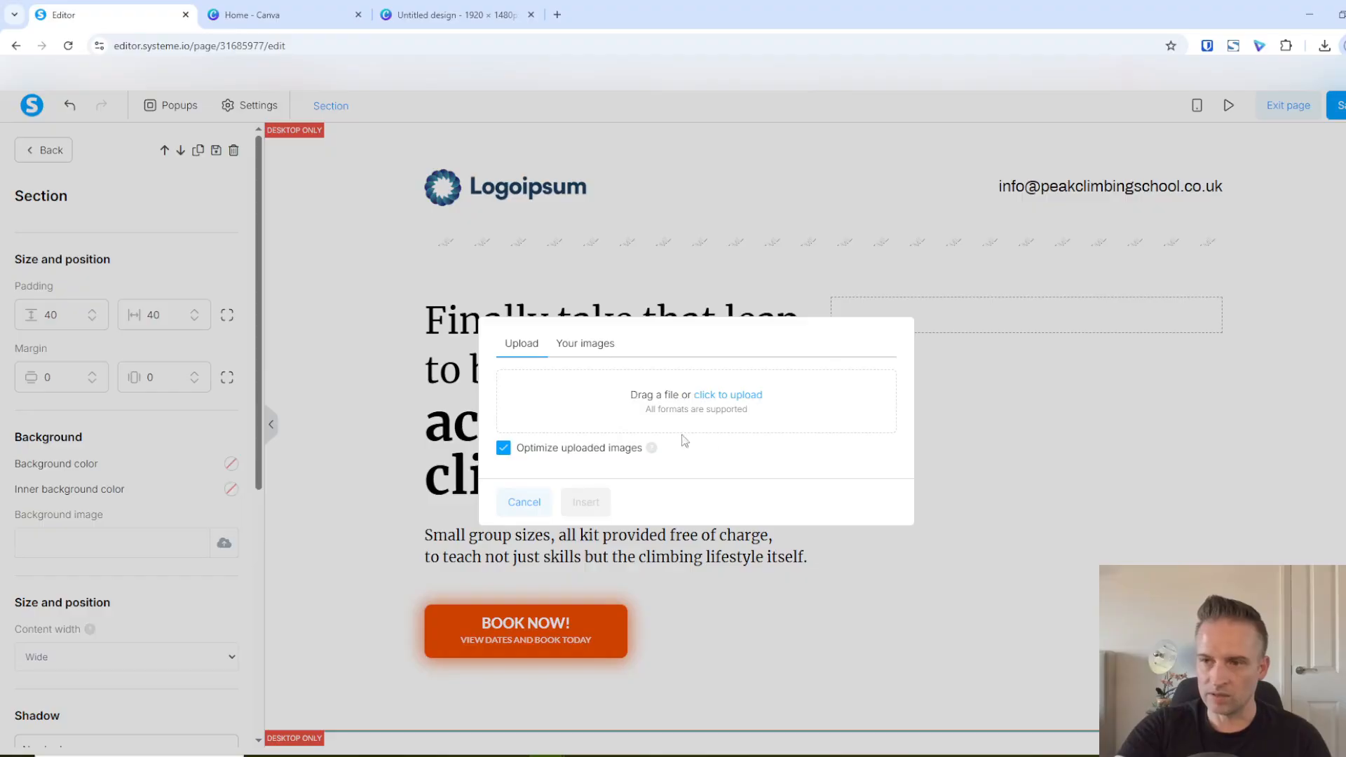
click(1325, 46)
drag(1183, 153, 660, 415)
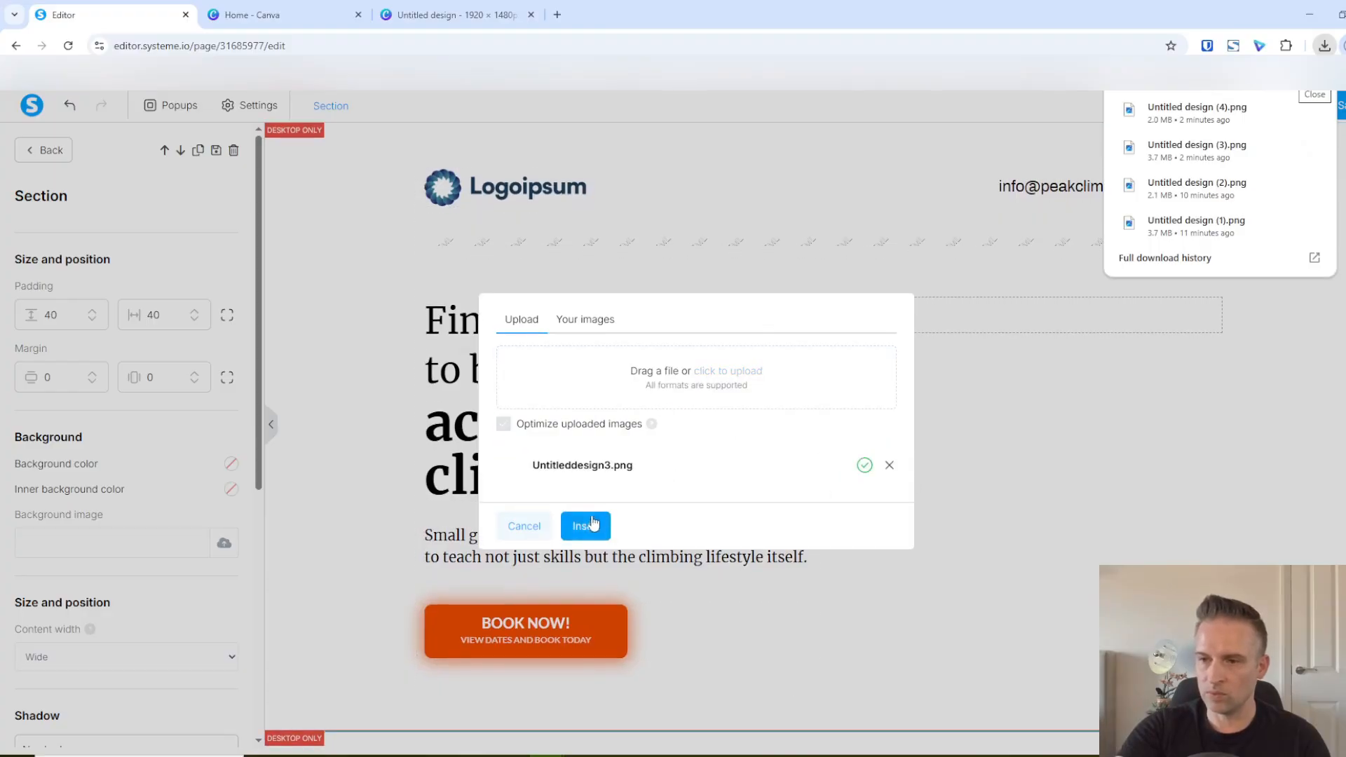
click(583, 526)
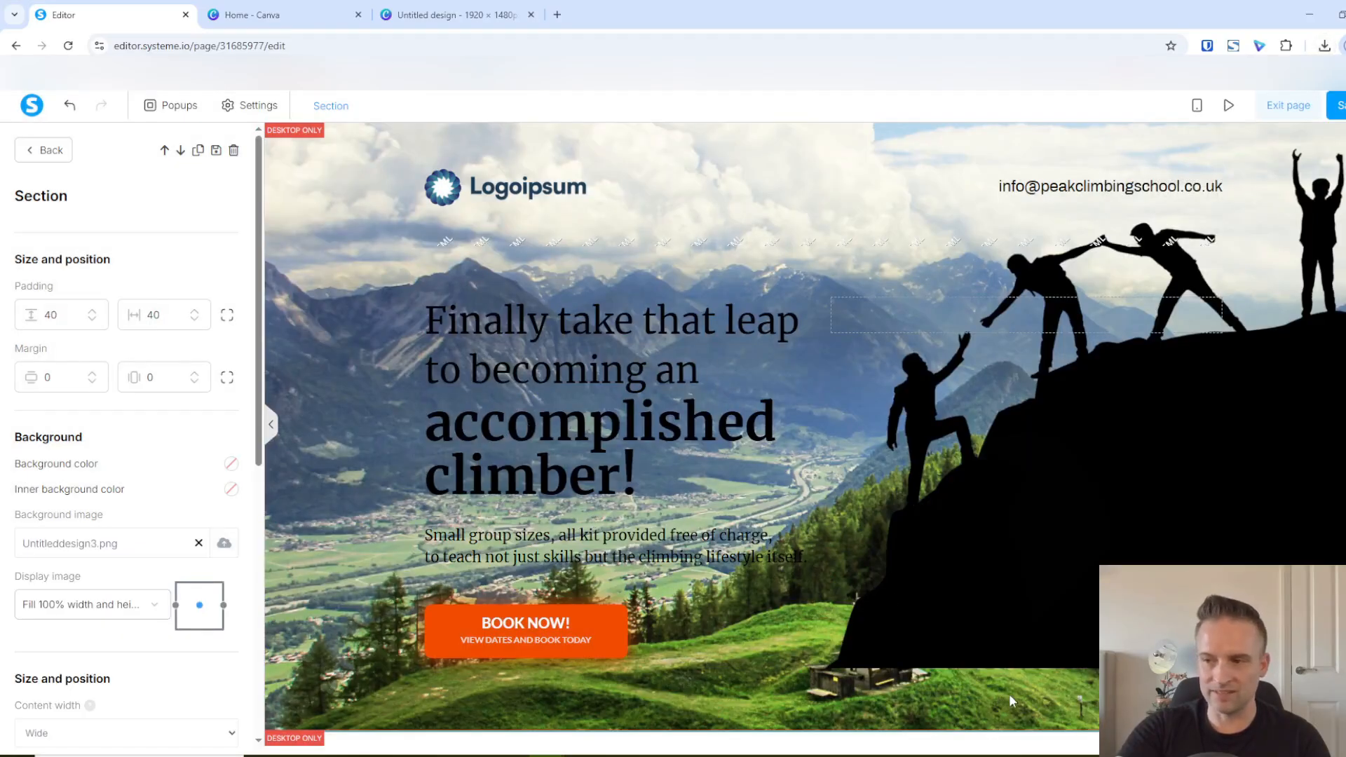
click(347, 454)
Look over the hero section against the testimonials section, and review the display options for the hero's background image
scroll(402, 458, down, 2)
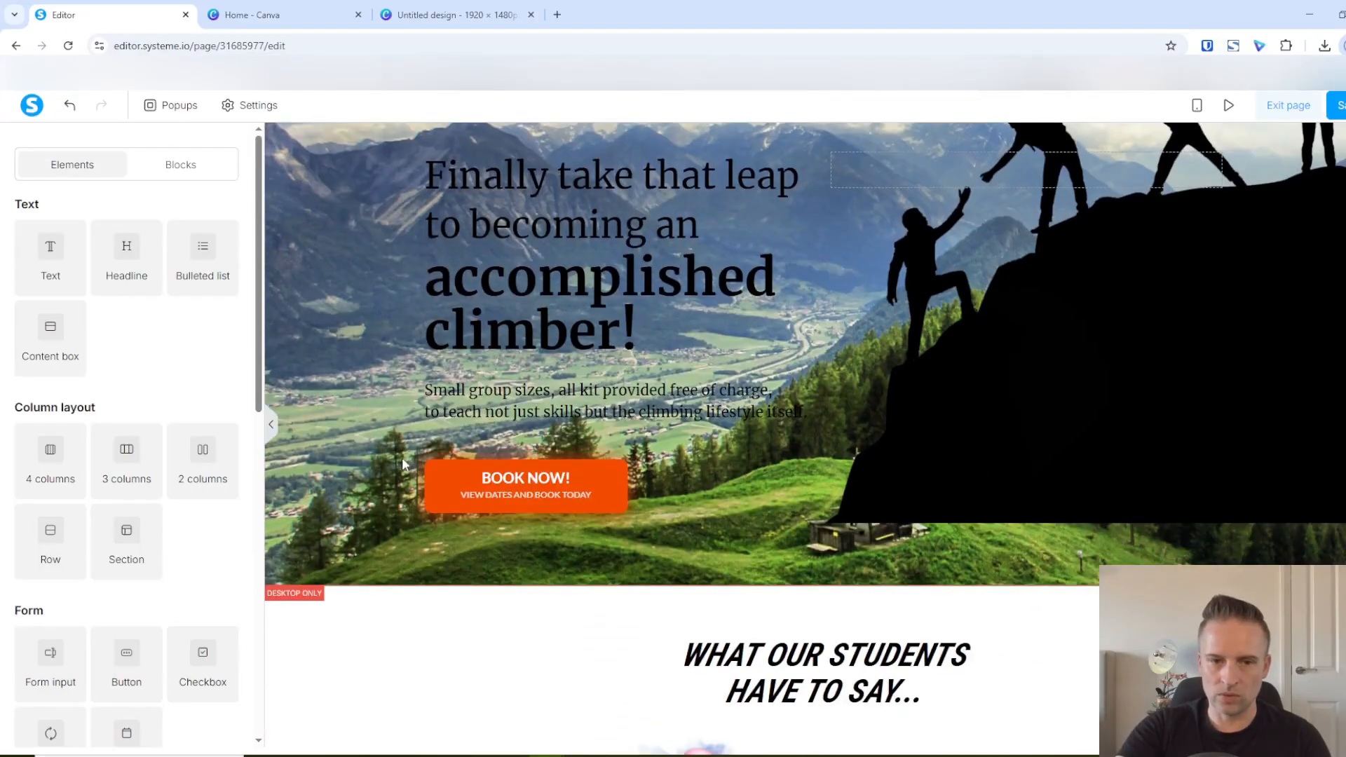
scroll(402, 457, down, 3)
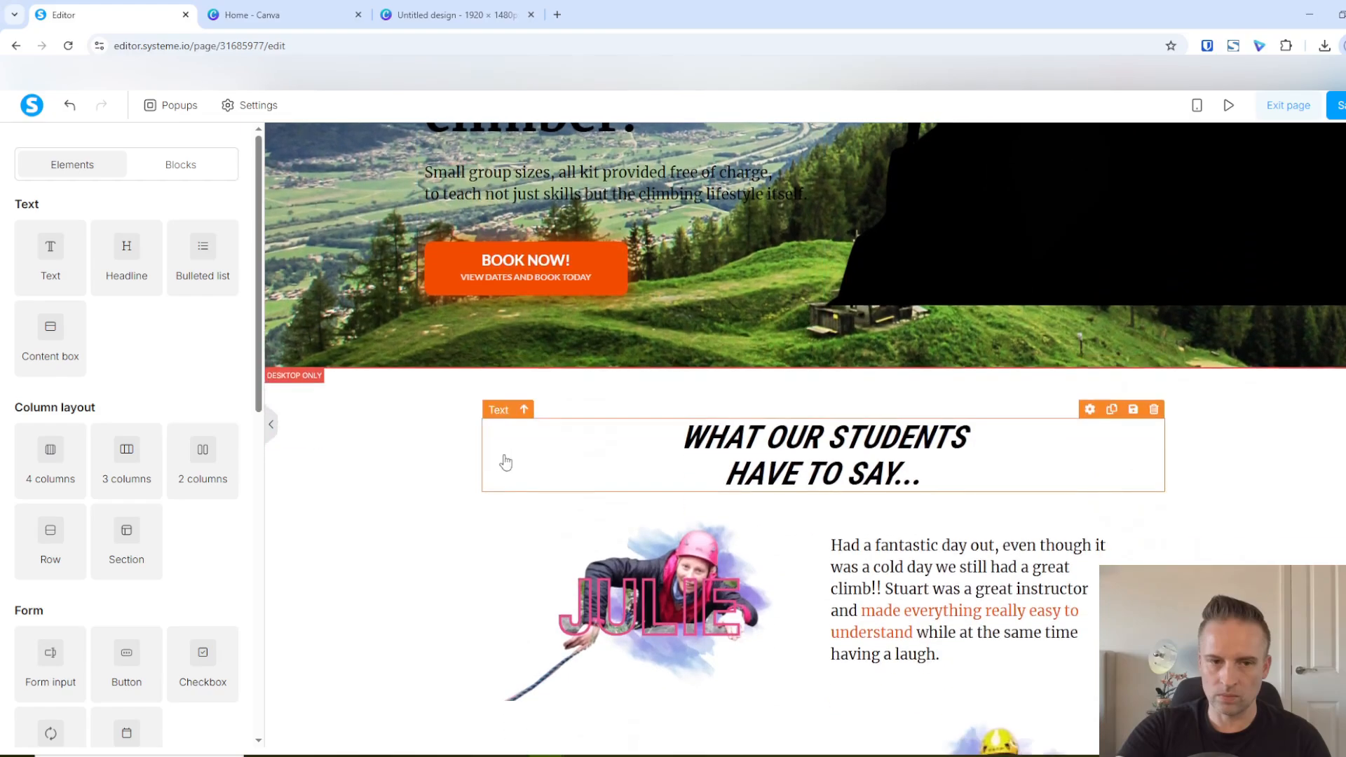
scroll(443, 423, up, 5)
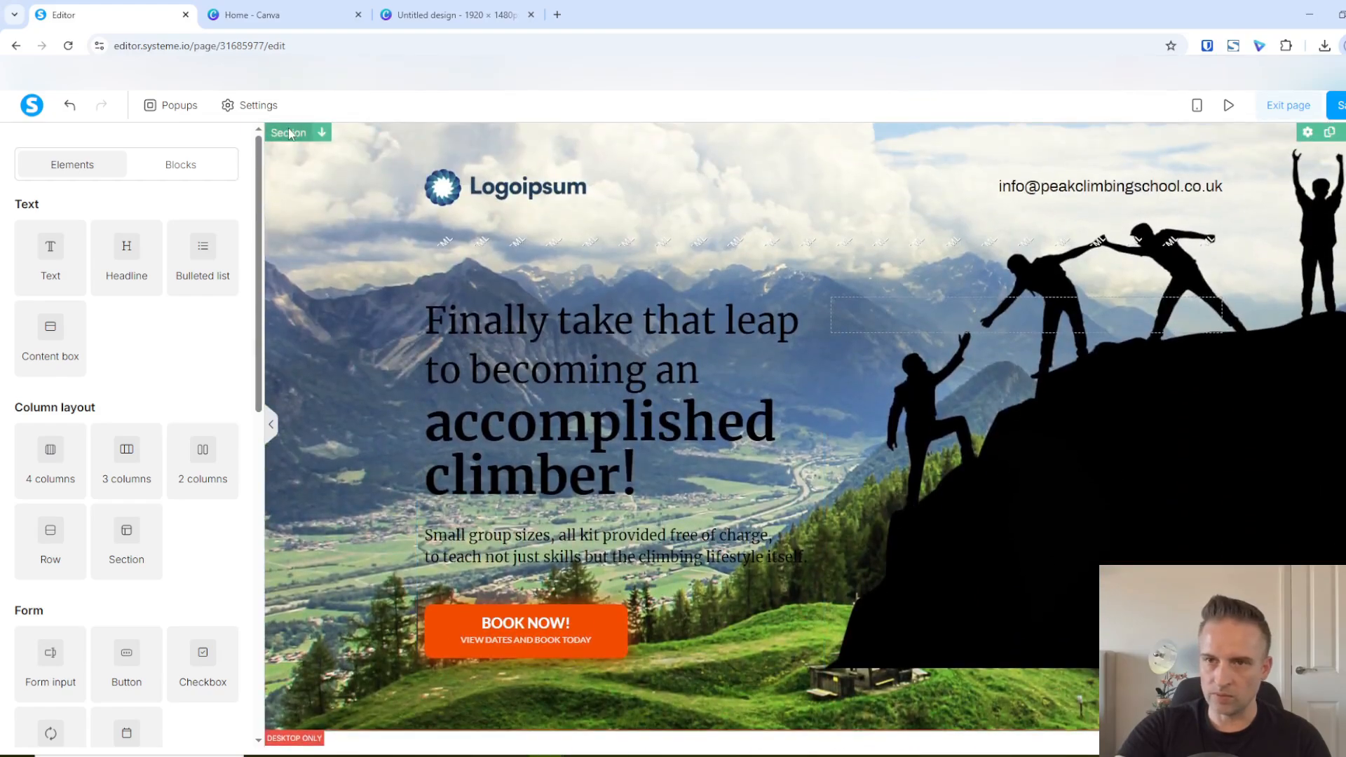
click(289, 134)
click(60, 607)
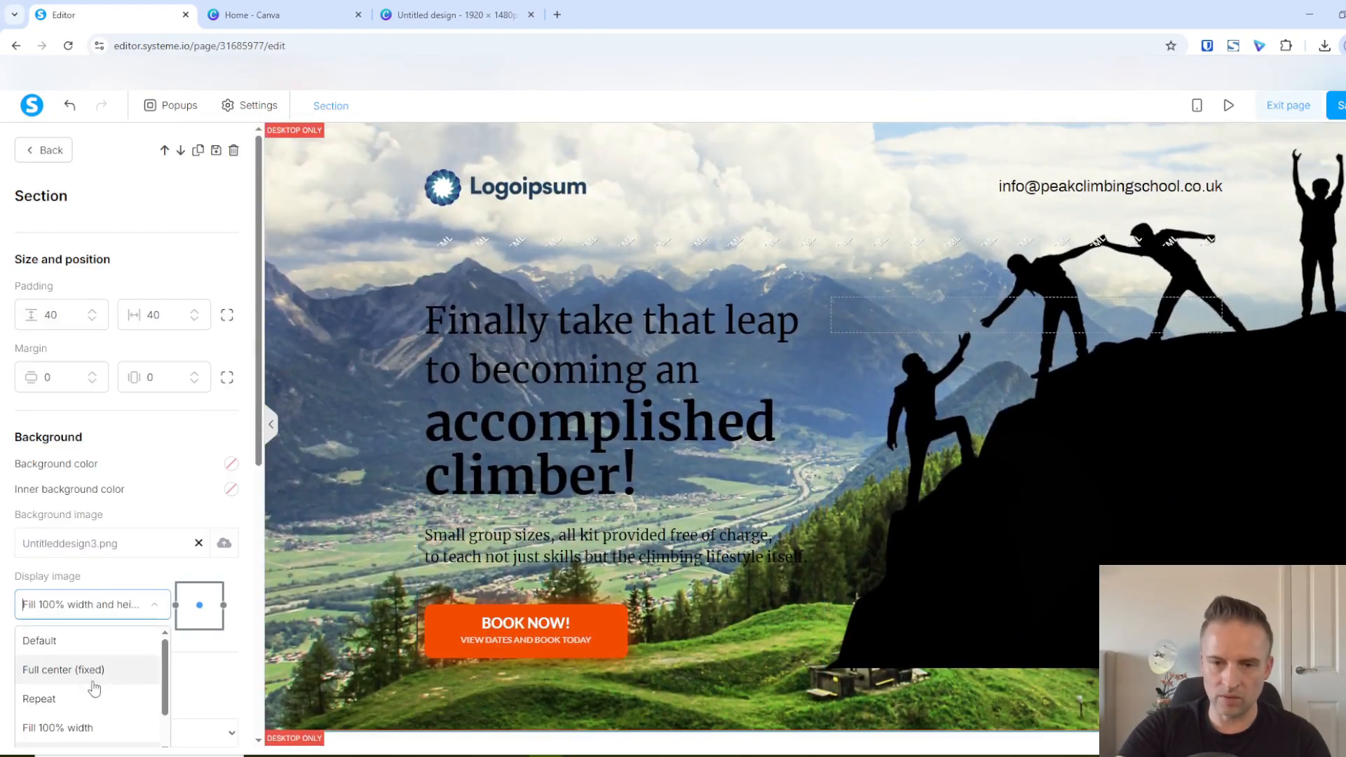
scroll(94, 690, down, 1)
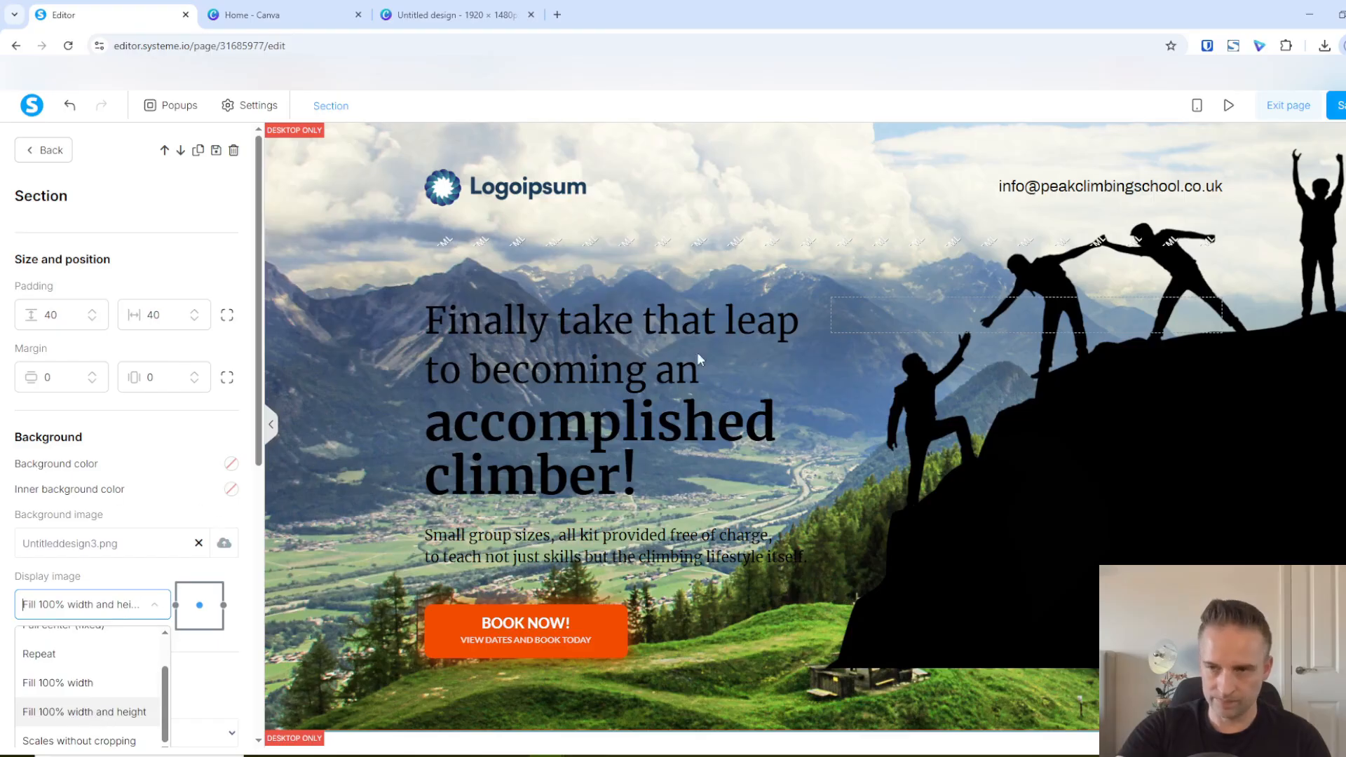
click(361, 336)
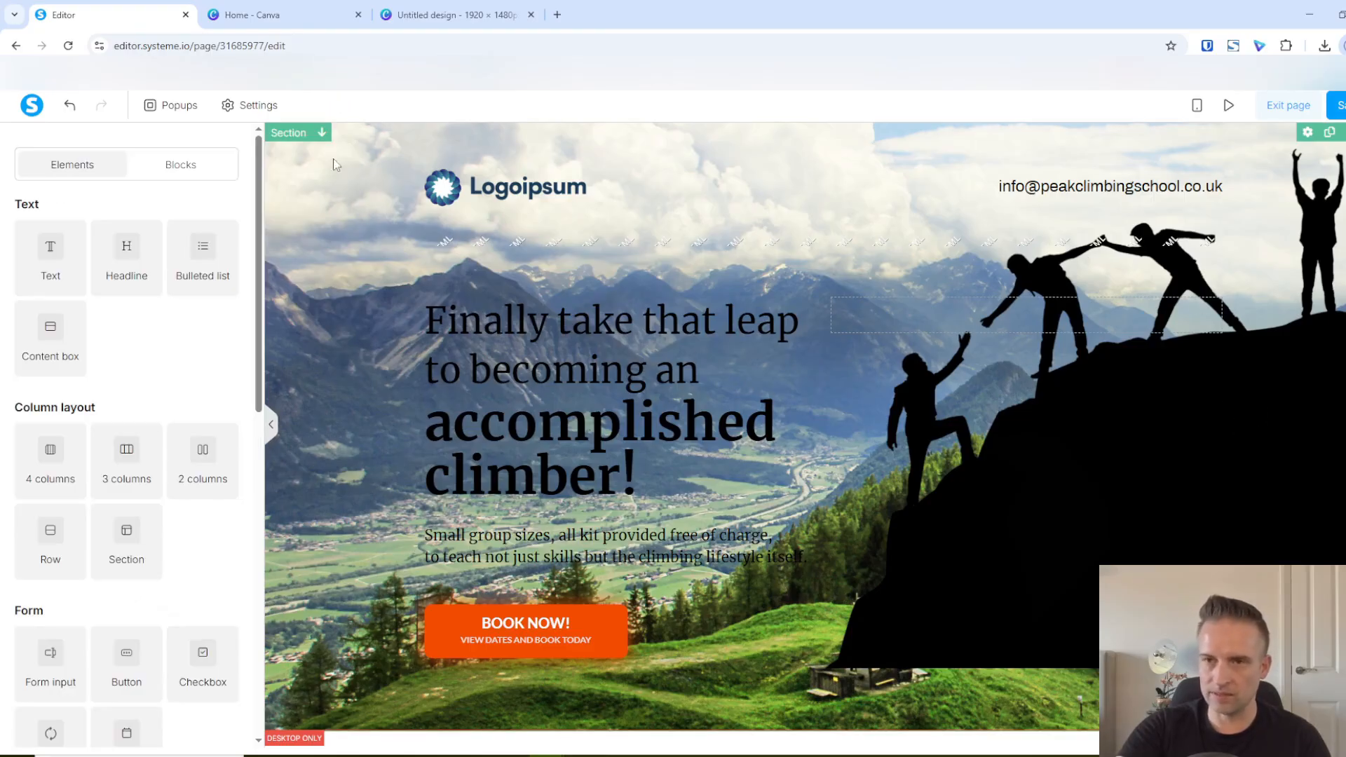
Upload the downloaded "Untitled design (4).png" and insert it as the student testimonials section's background image
scroll(292, 267, down, 5)
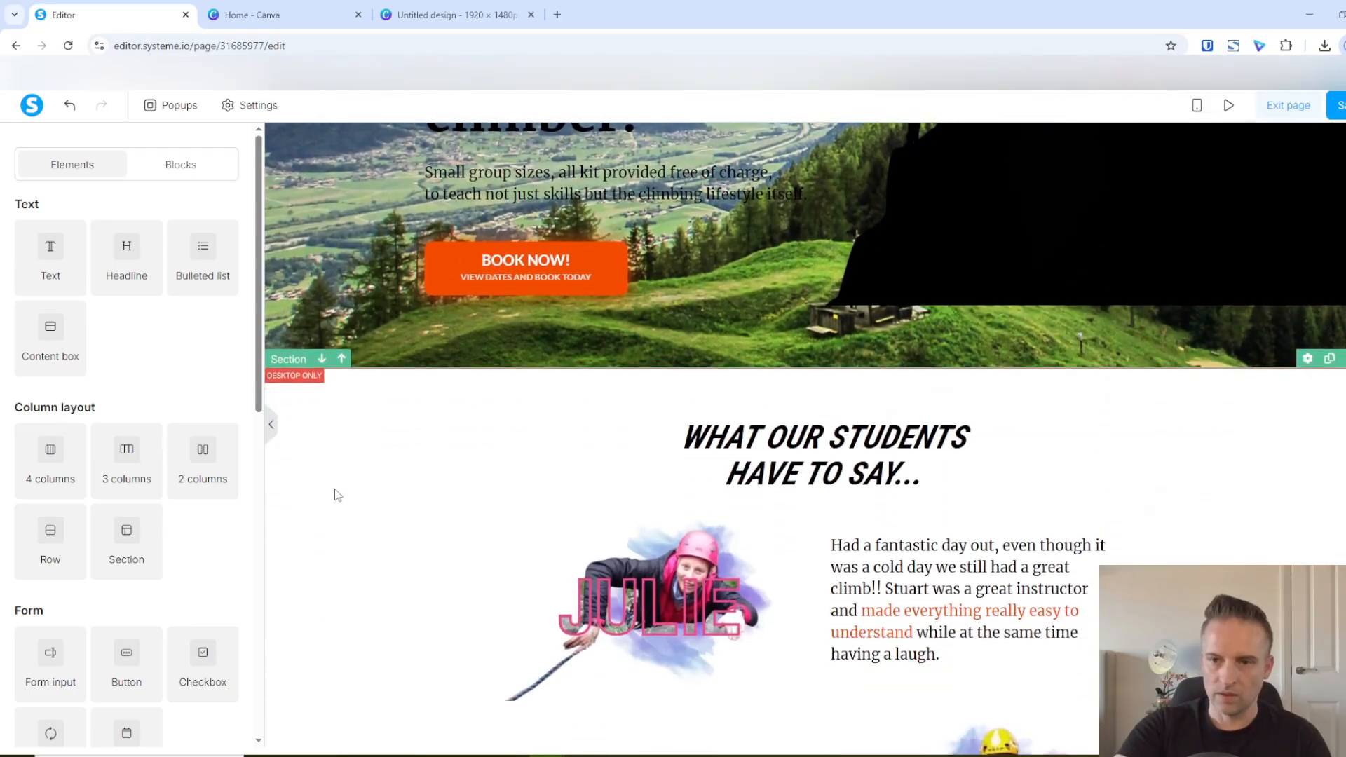
click(289, 359)
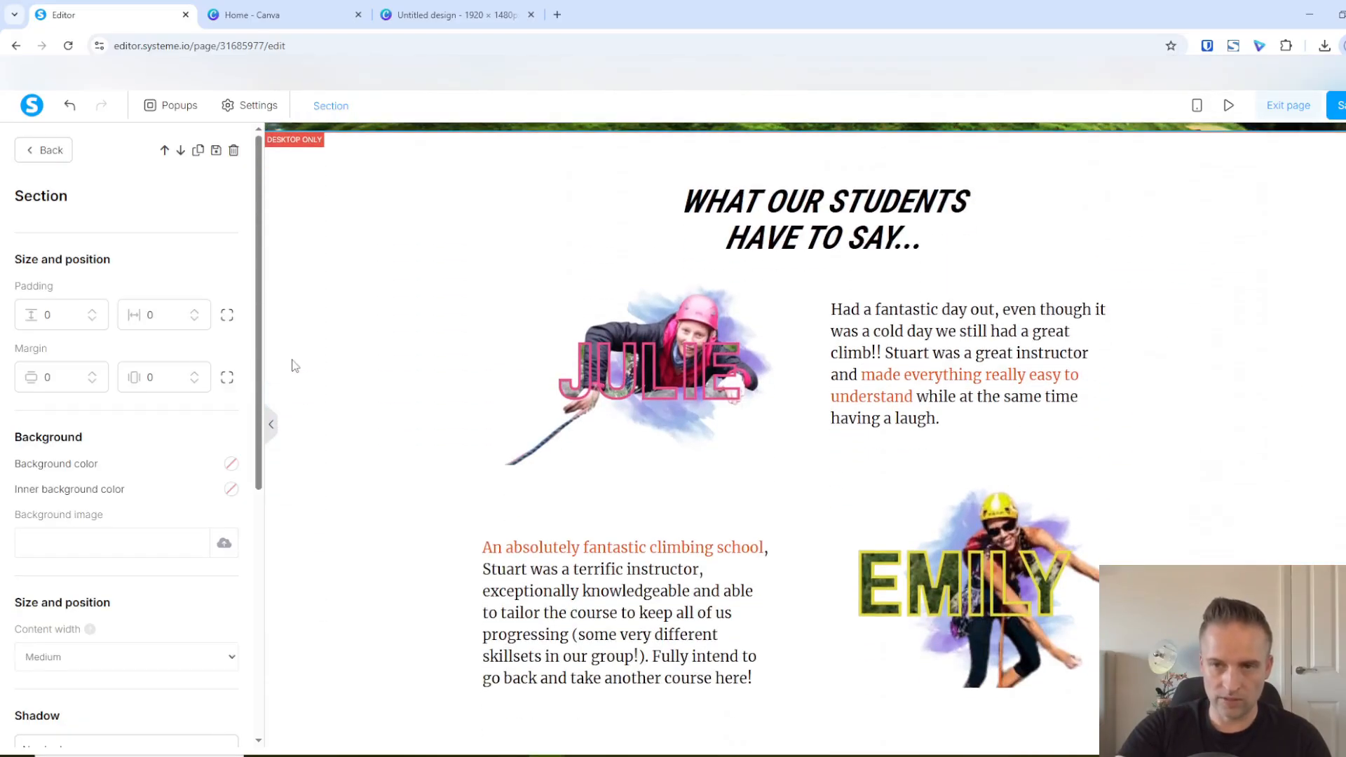
click(226, 547)
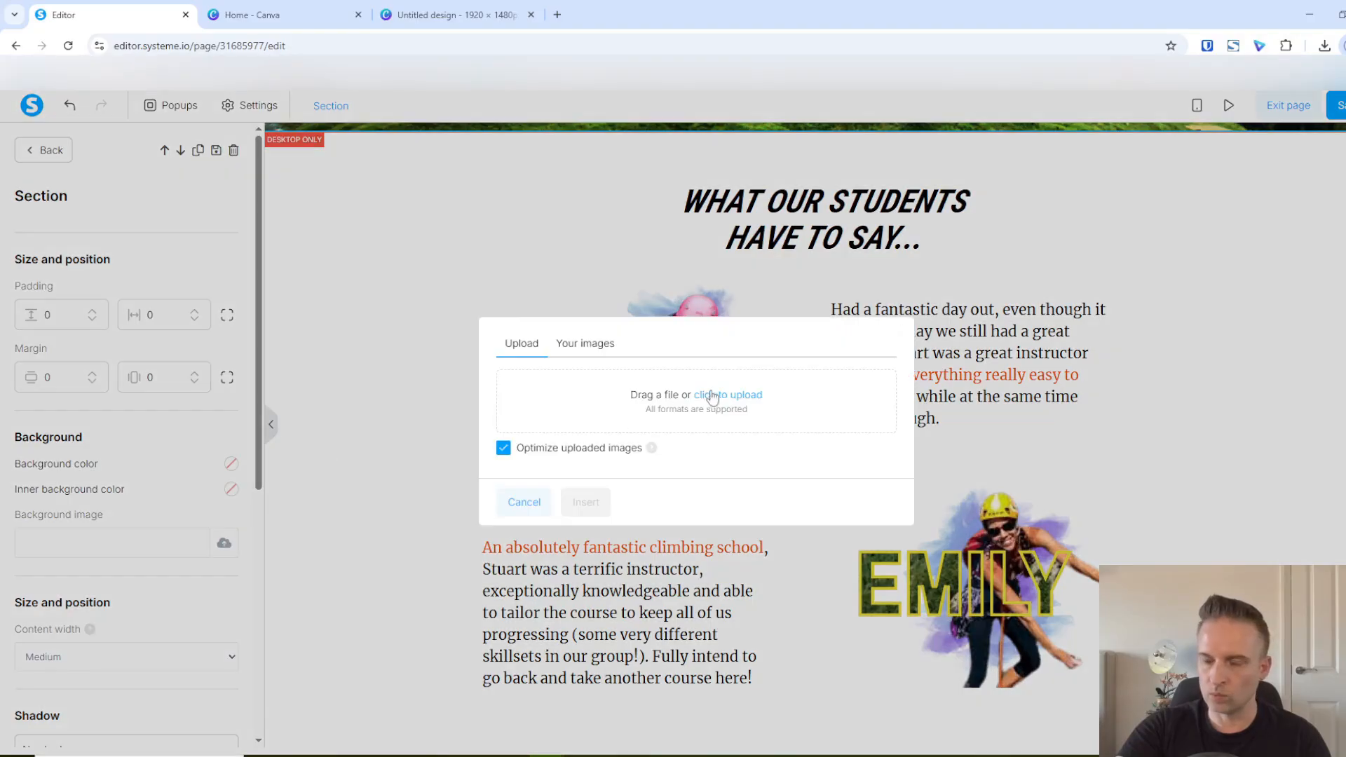
click(1325, 45)
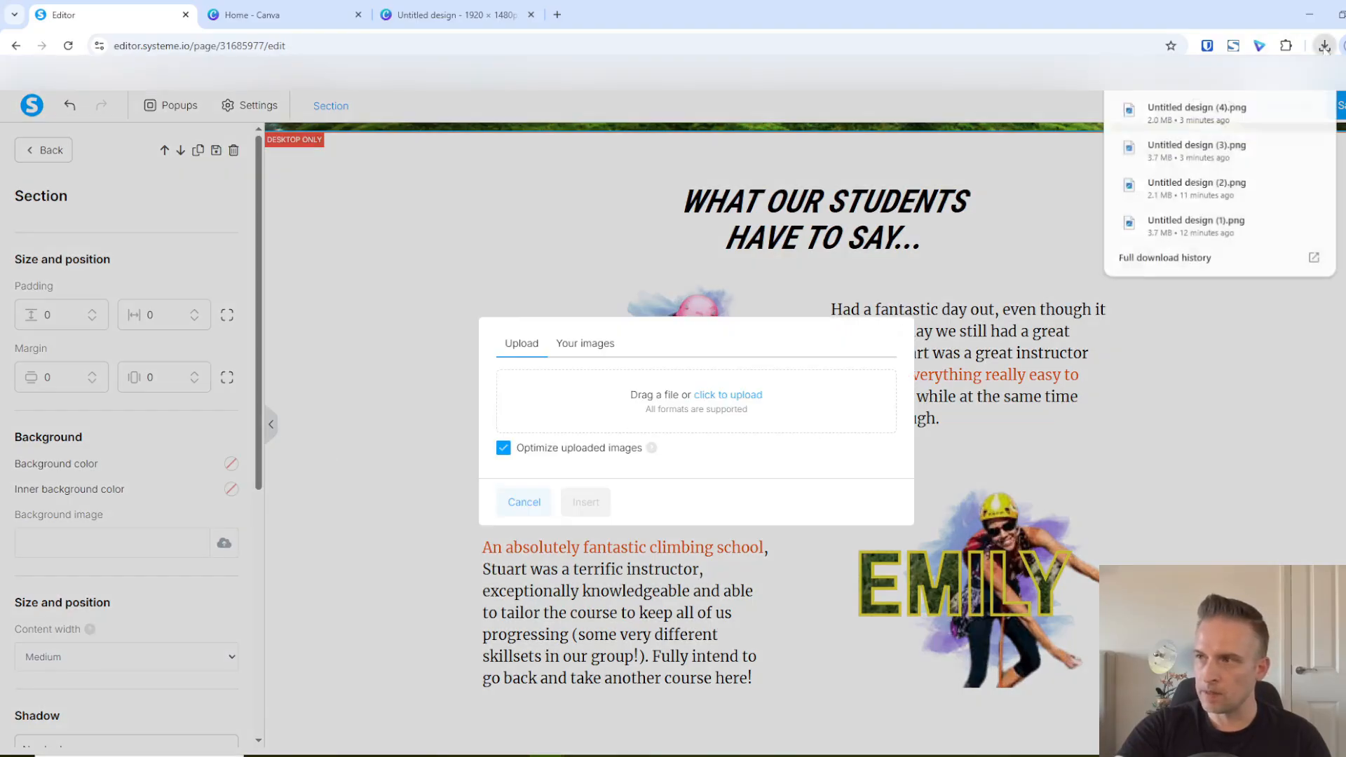
drag(1197, 111, 693, 385)
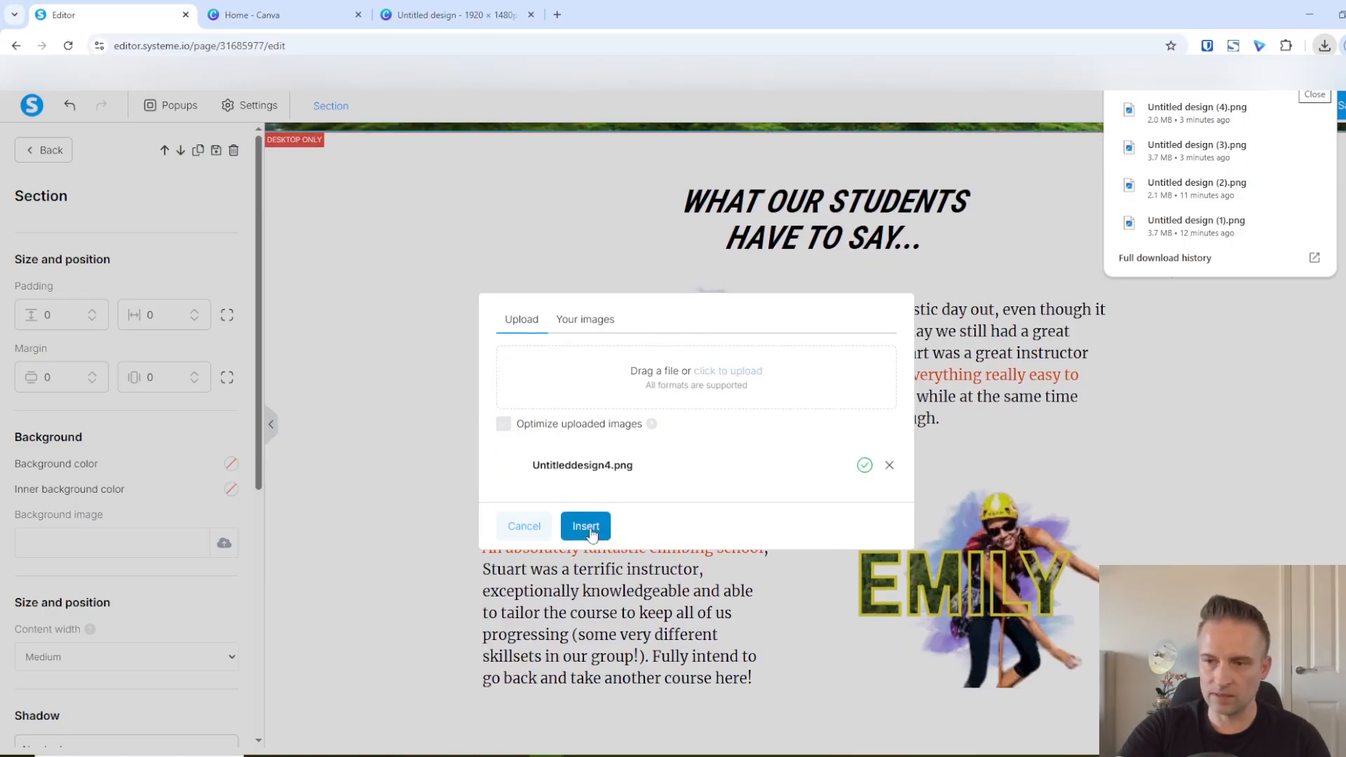
click(586, 526)
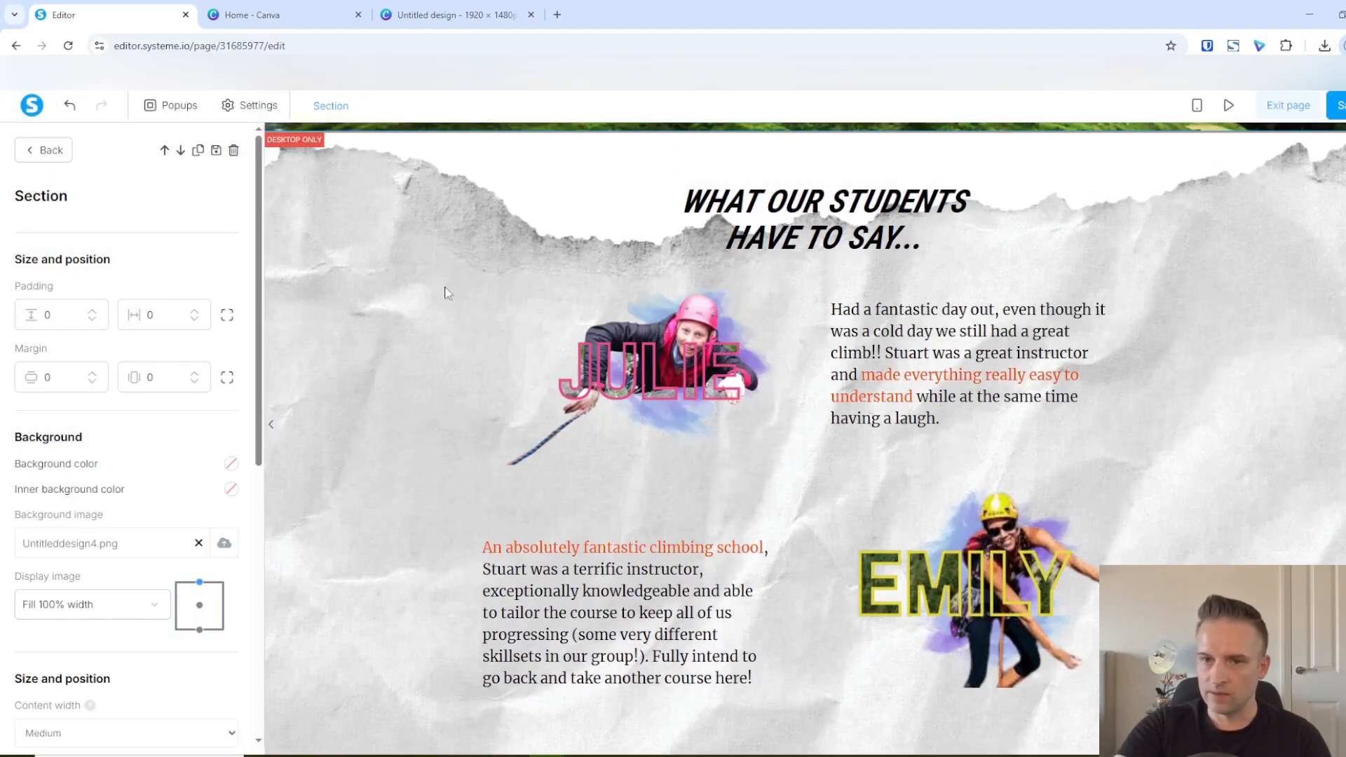
Set the testimonials section's background image display to "Fill 100% width"
click(157, 607)
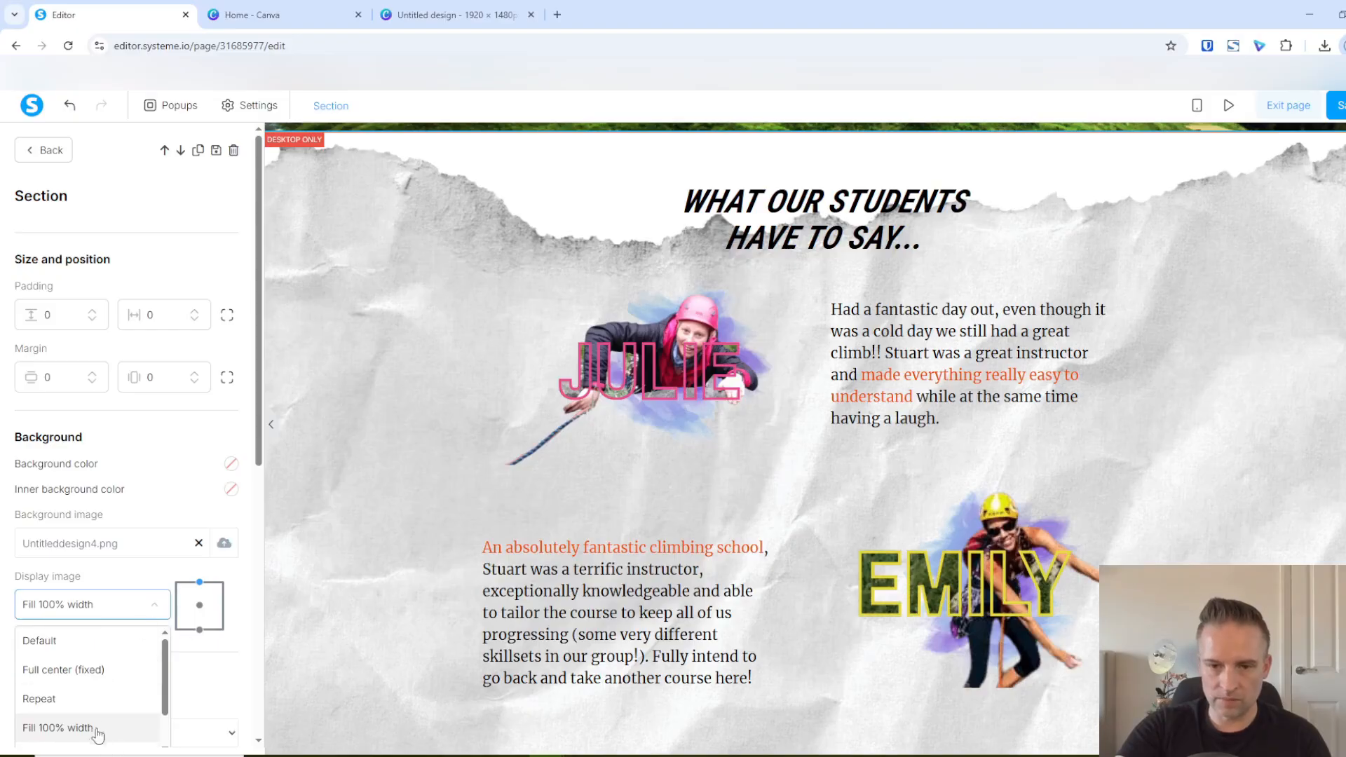
scroll(106, 733, down, 1)
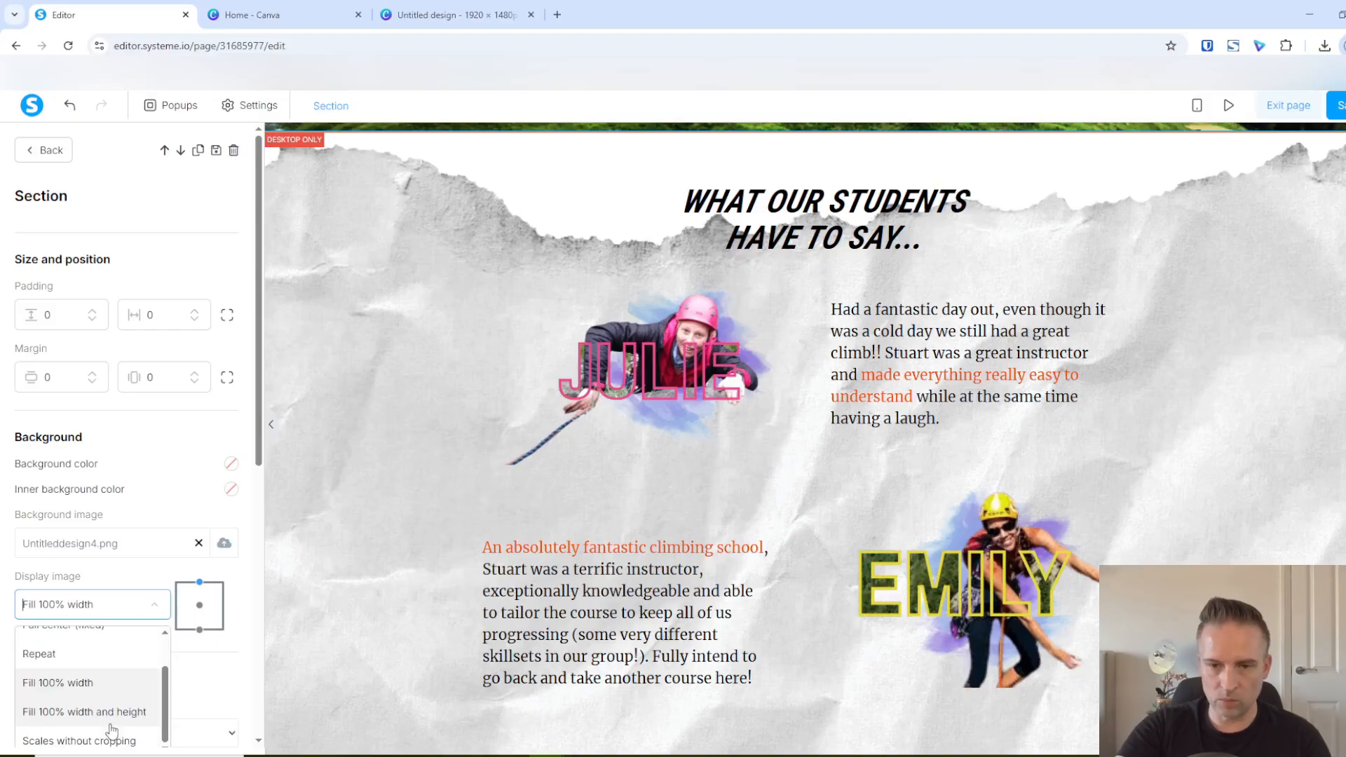
click(77, 684)
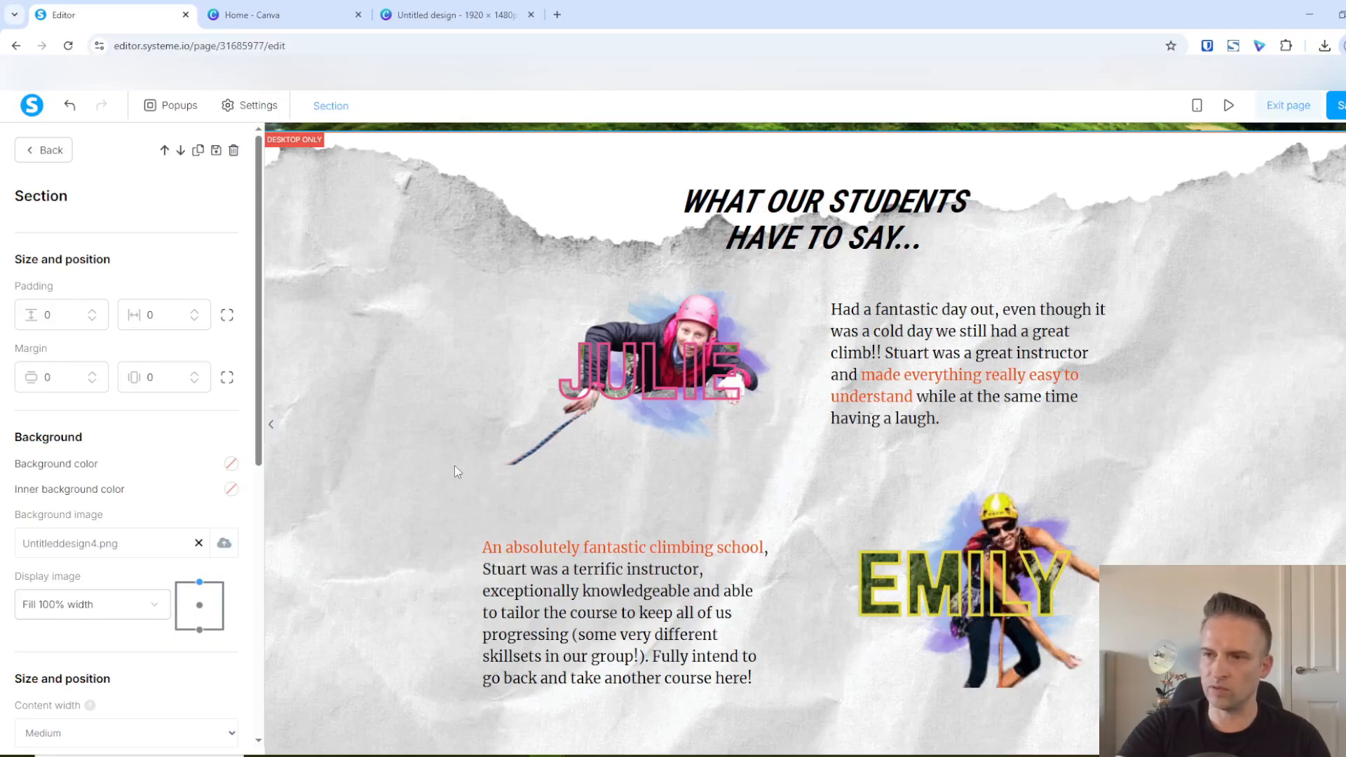
click(386, 261)
Add a row below the BOOK NOW! button in the hero section and place a horizontal line in it
scroll(571, 466, up, 2)
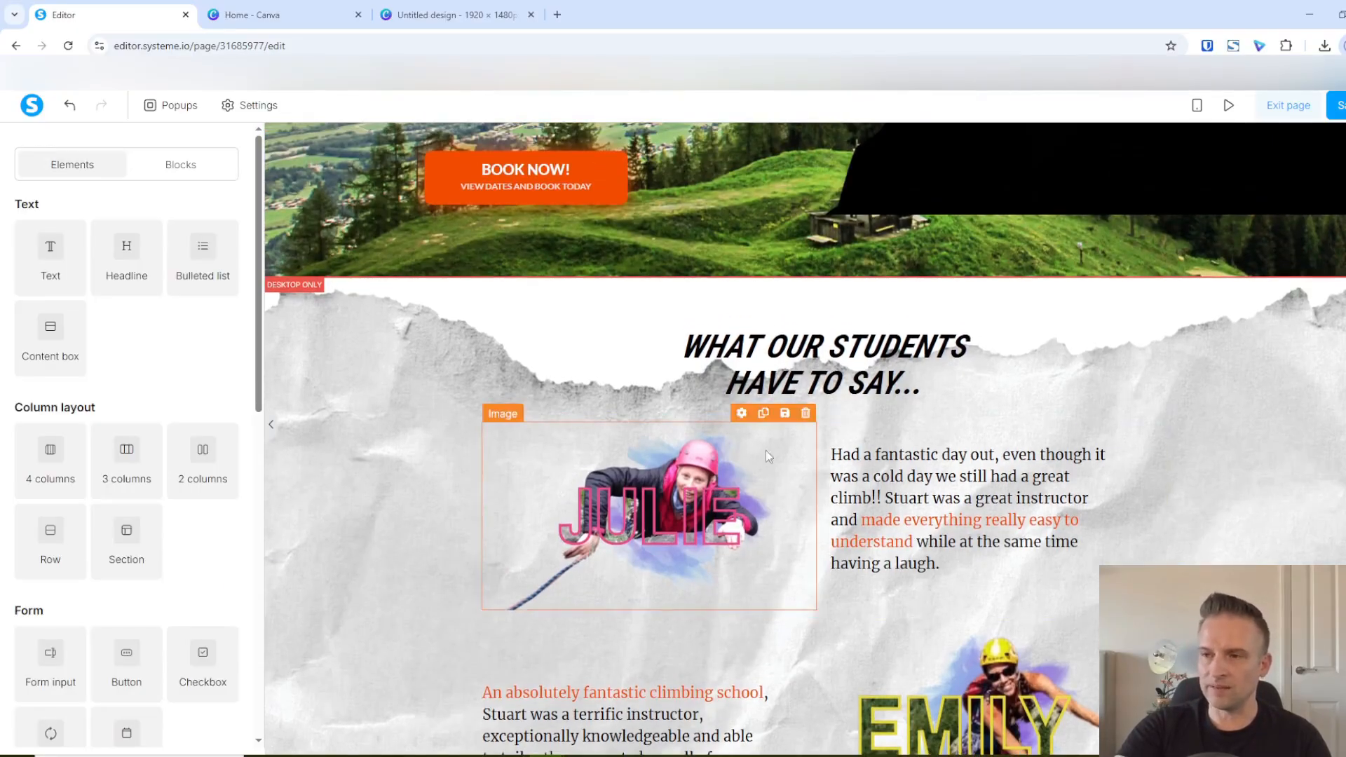
scroll(671, 610, up, 6)
scroll(736, 582, up, 1)
scroll(796, 551, down, 3)
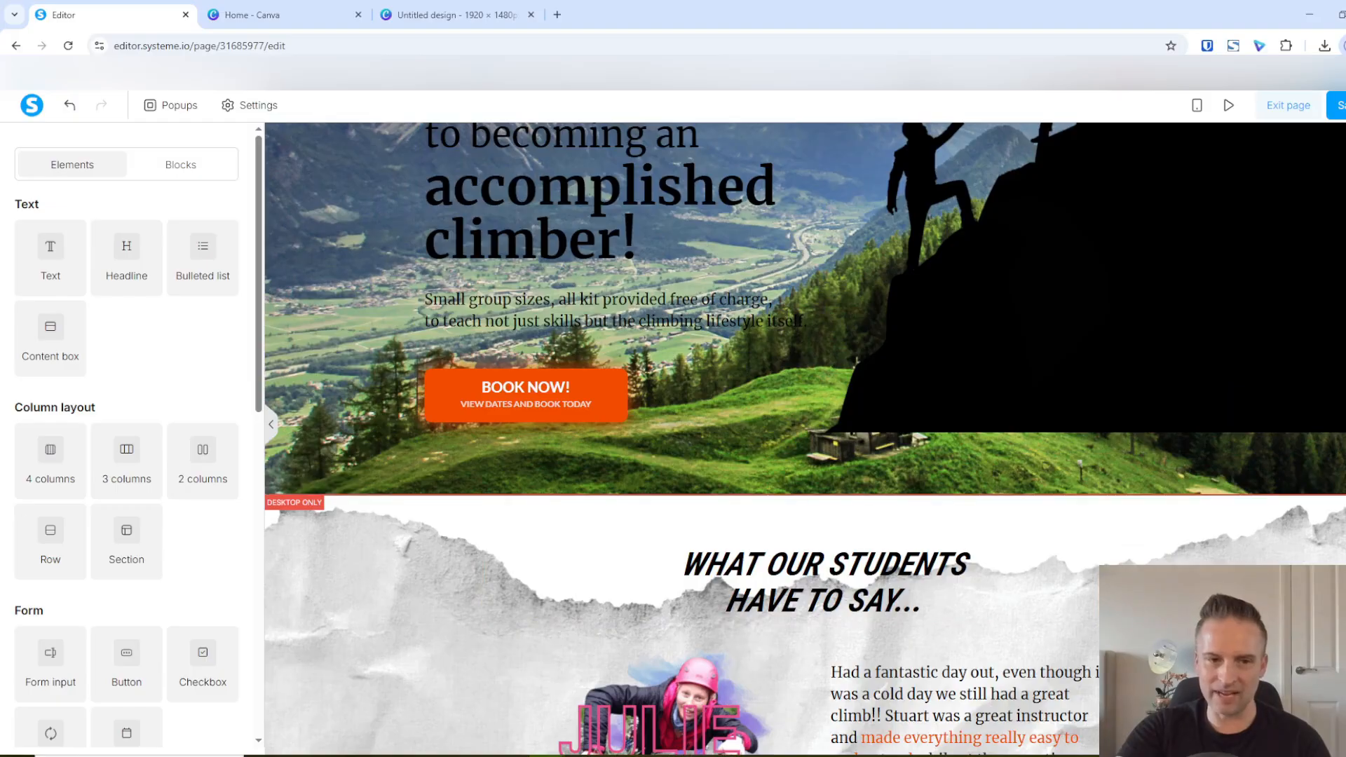
scroll(794, 492, down, 1)
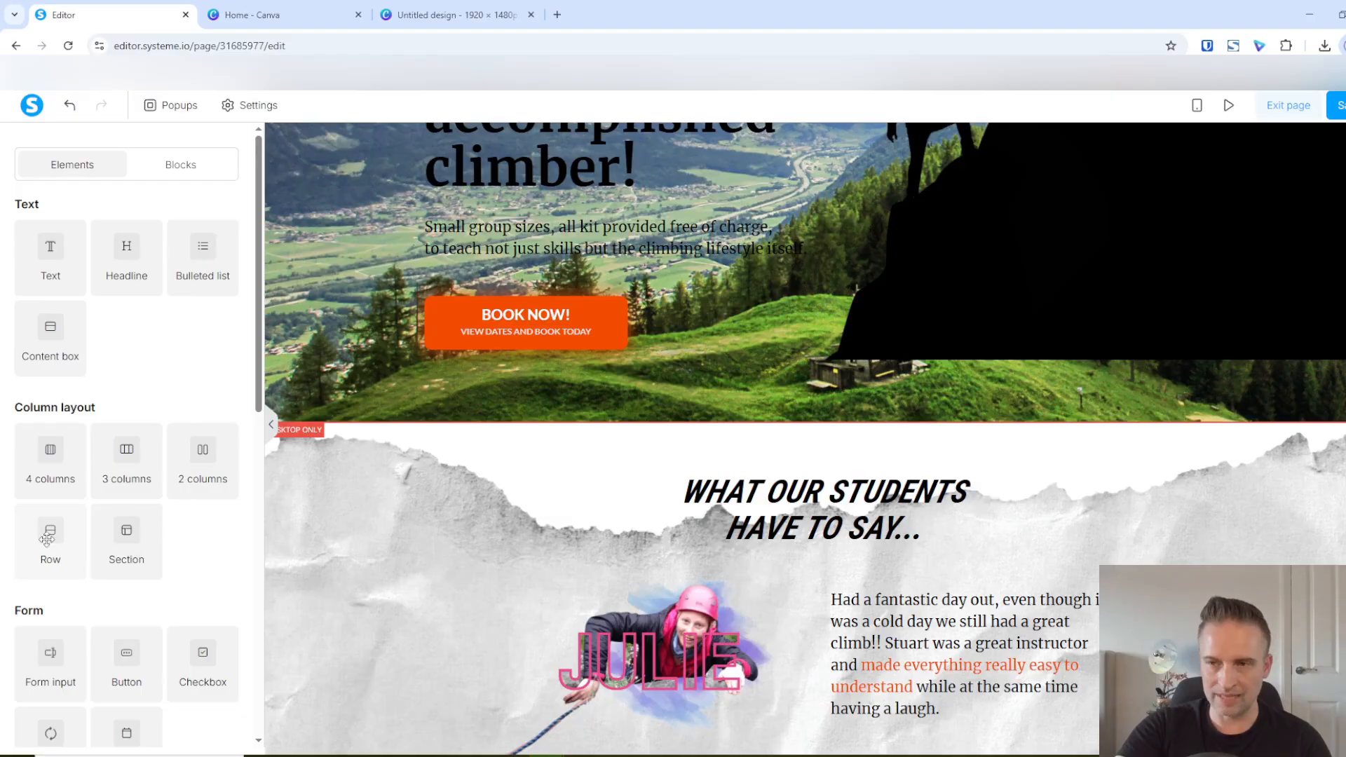
drag(46, 539, 722, 375)
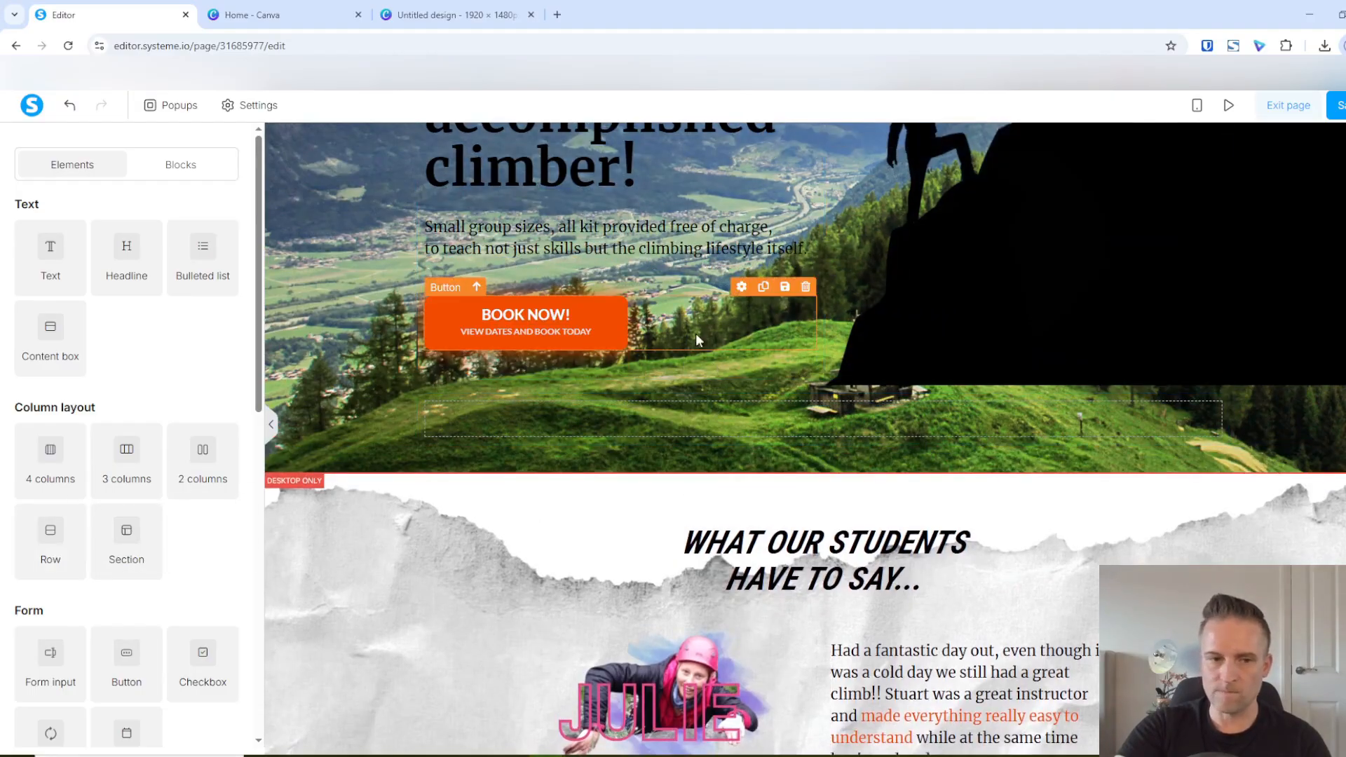
scroll(94, 542, down, 8)
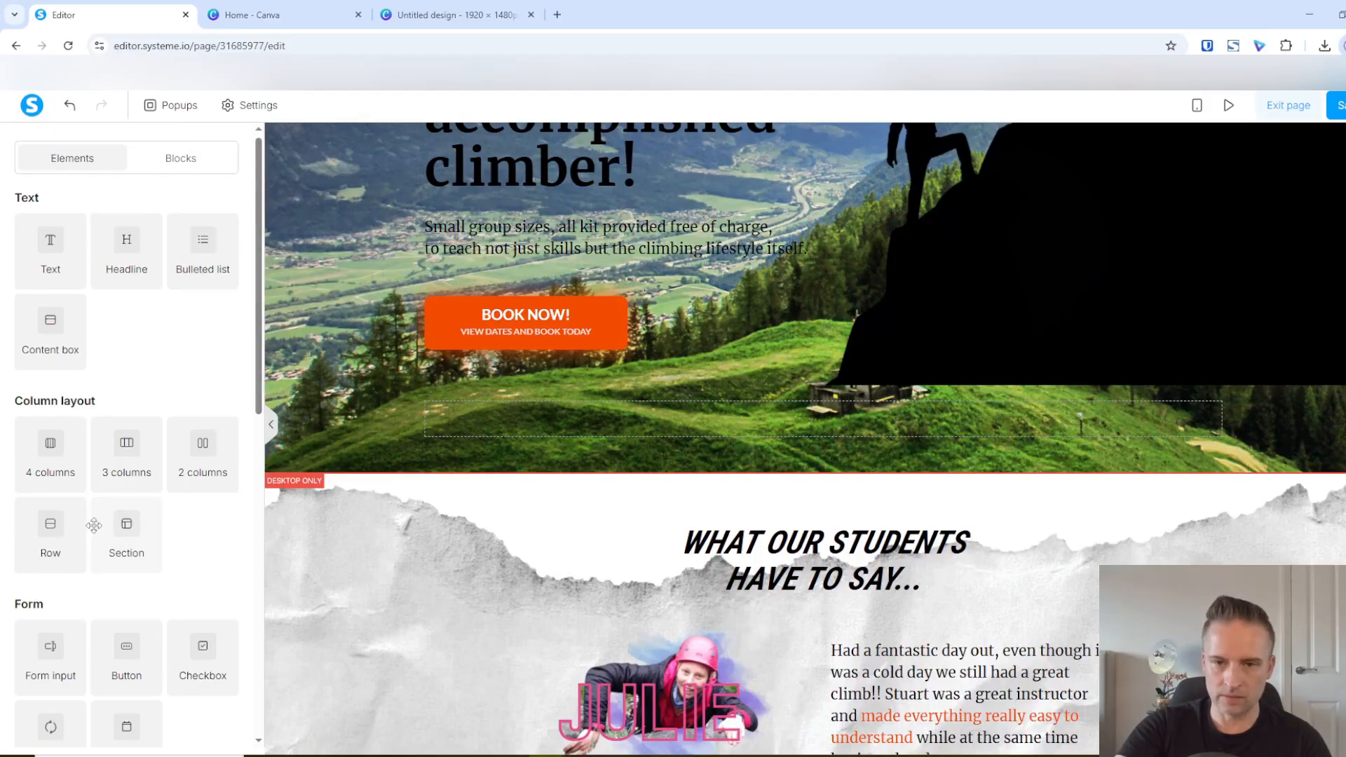
scroll(80, 512, down, 3)
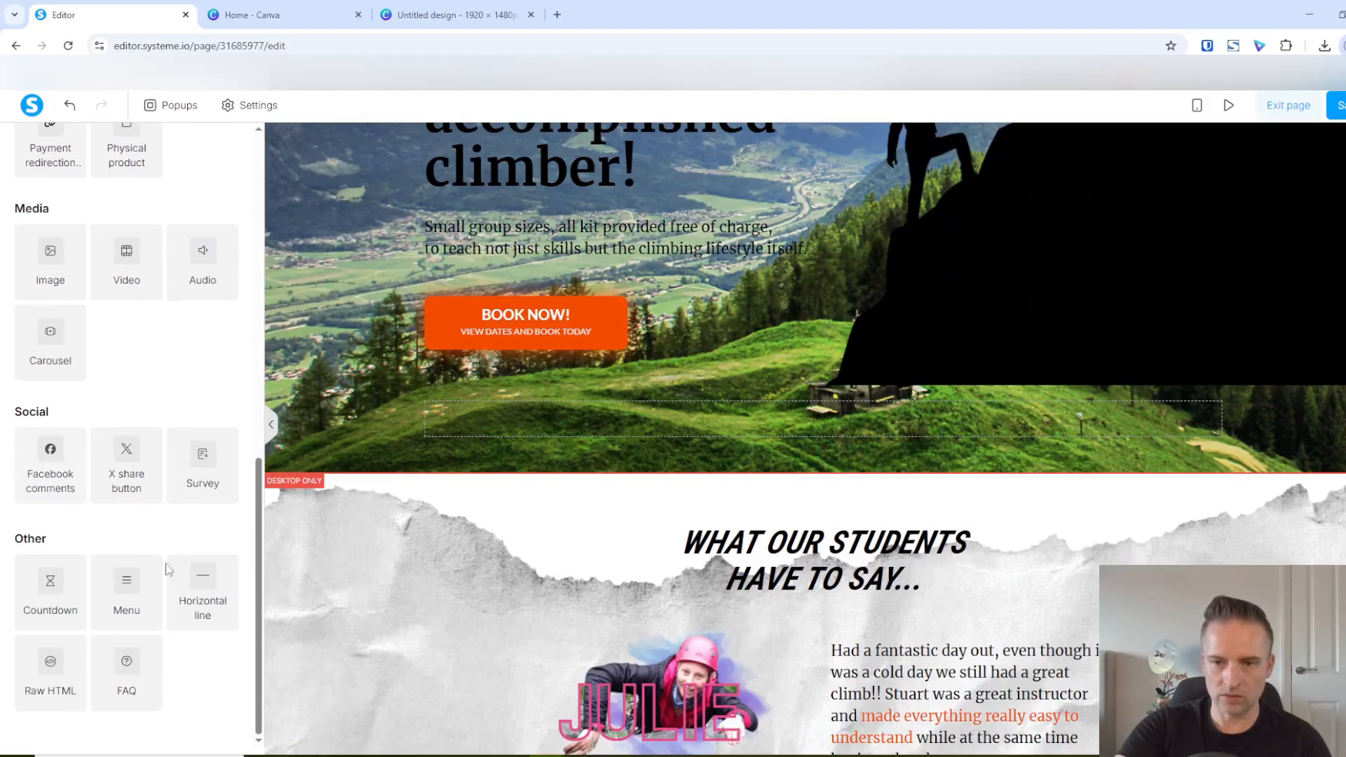
drag(210, 596, 733, 419)
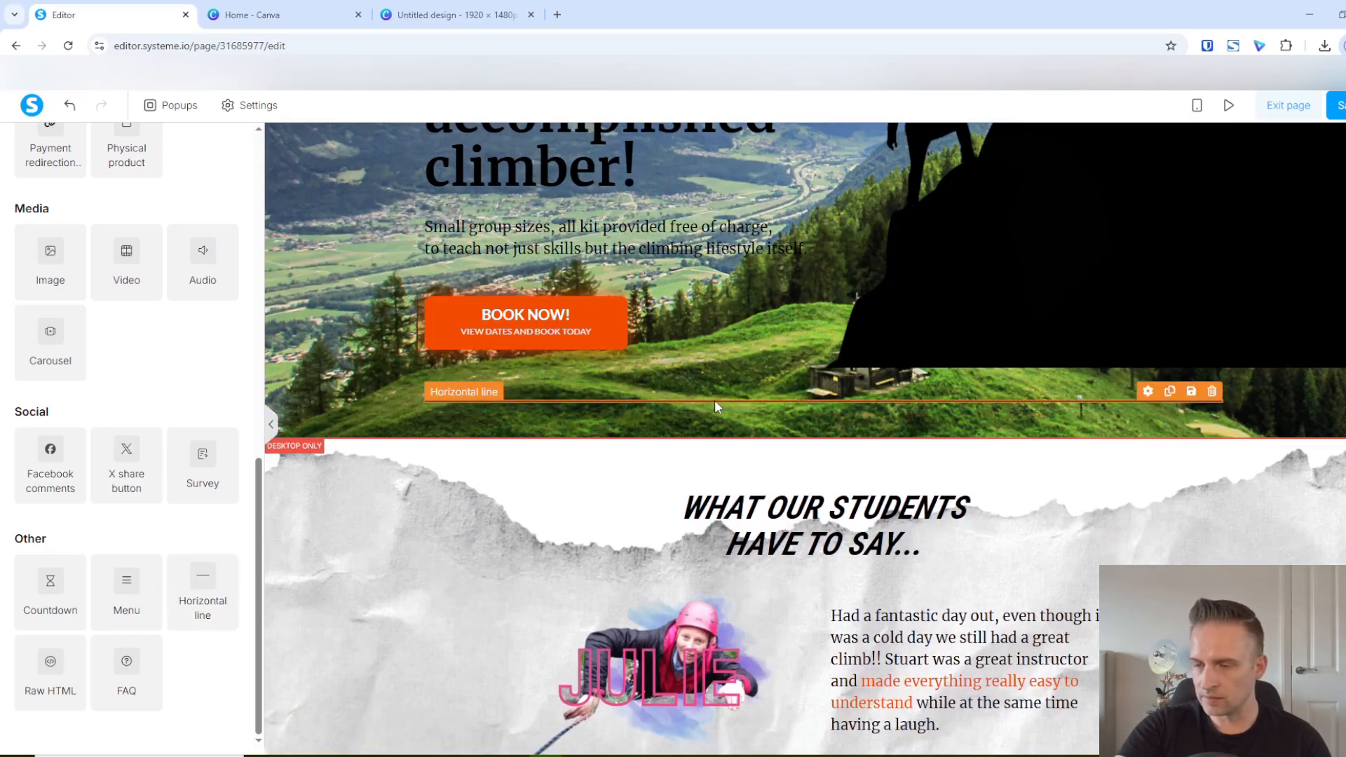
Set the horizontal line's width to 10 and its color to ffffff at 0% opacity
click(715, 403)
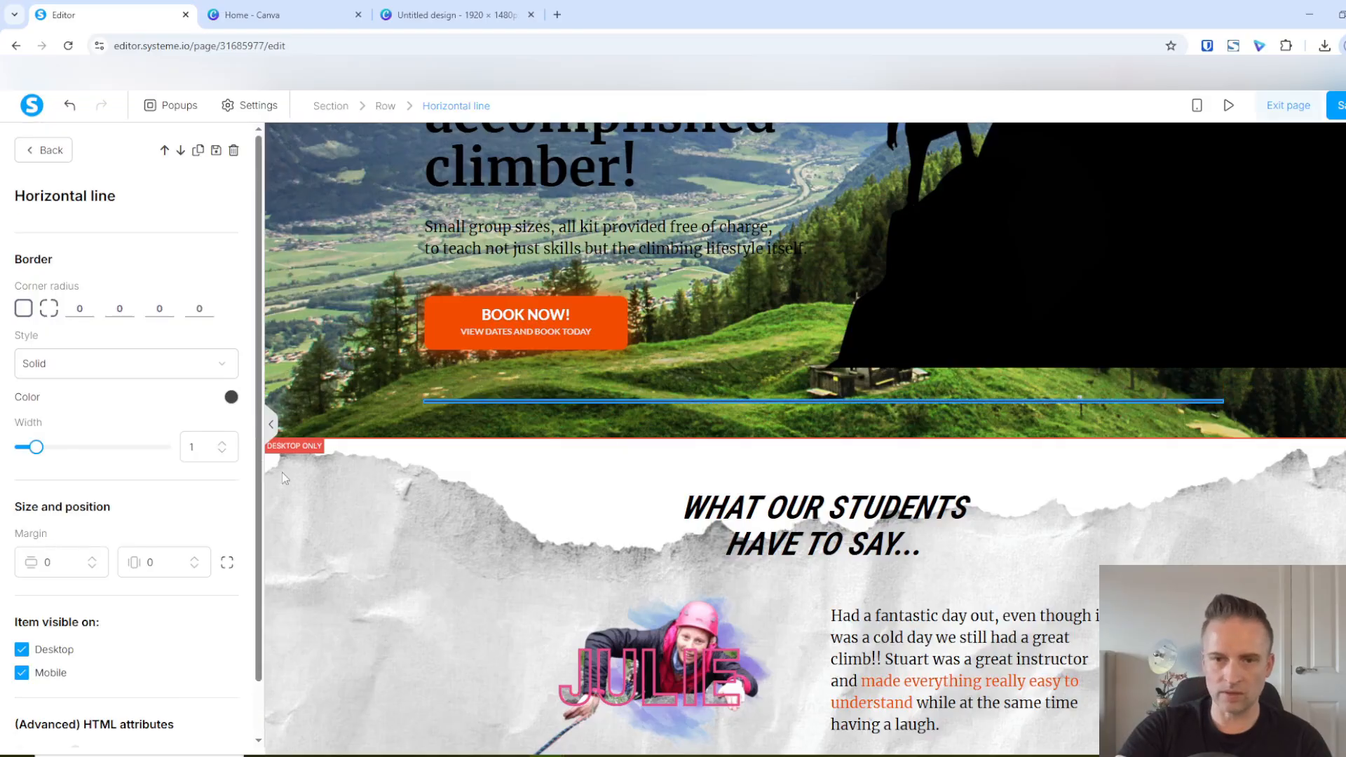
drag(38, 455, 292, 458)
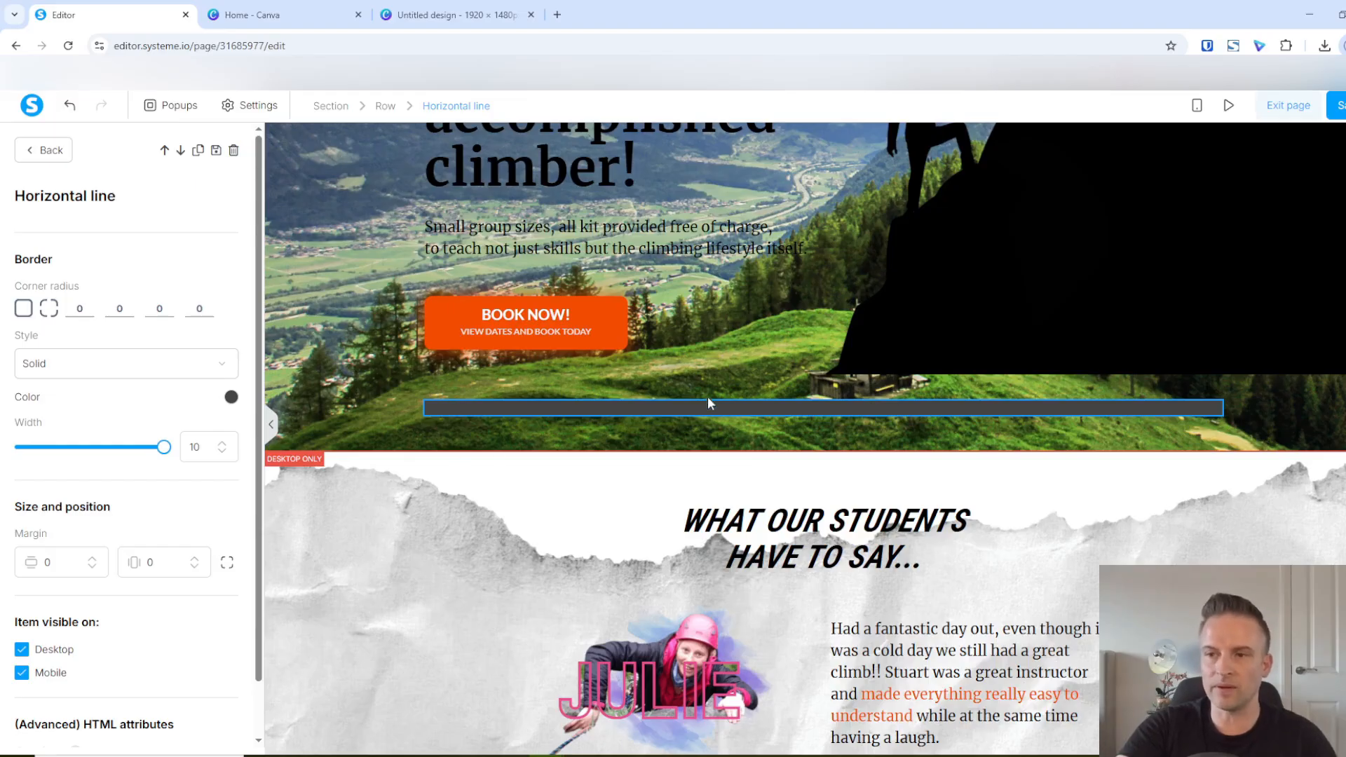
click(232, 397)
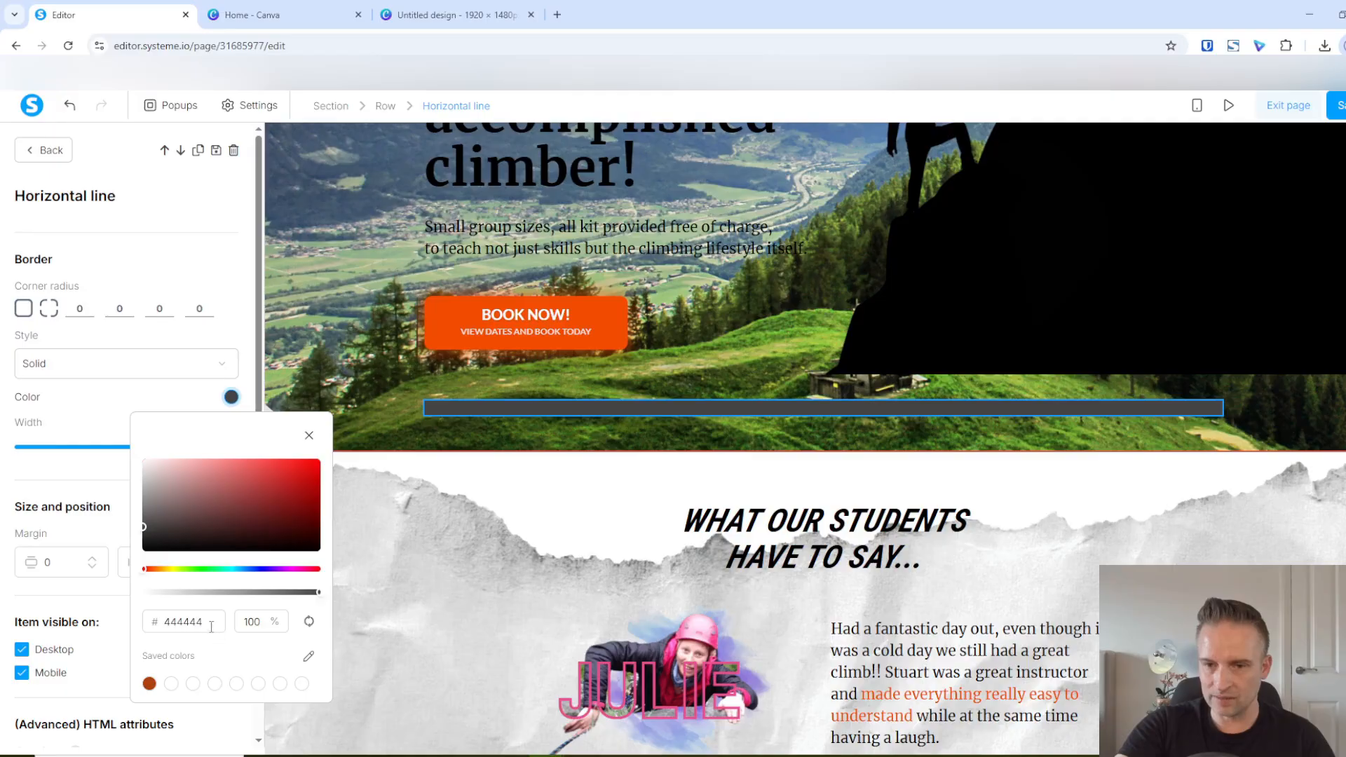
drag(204, 622, 174, 623)
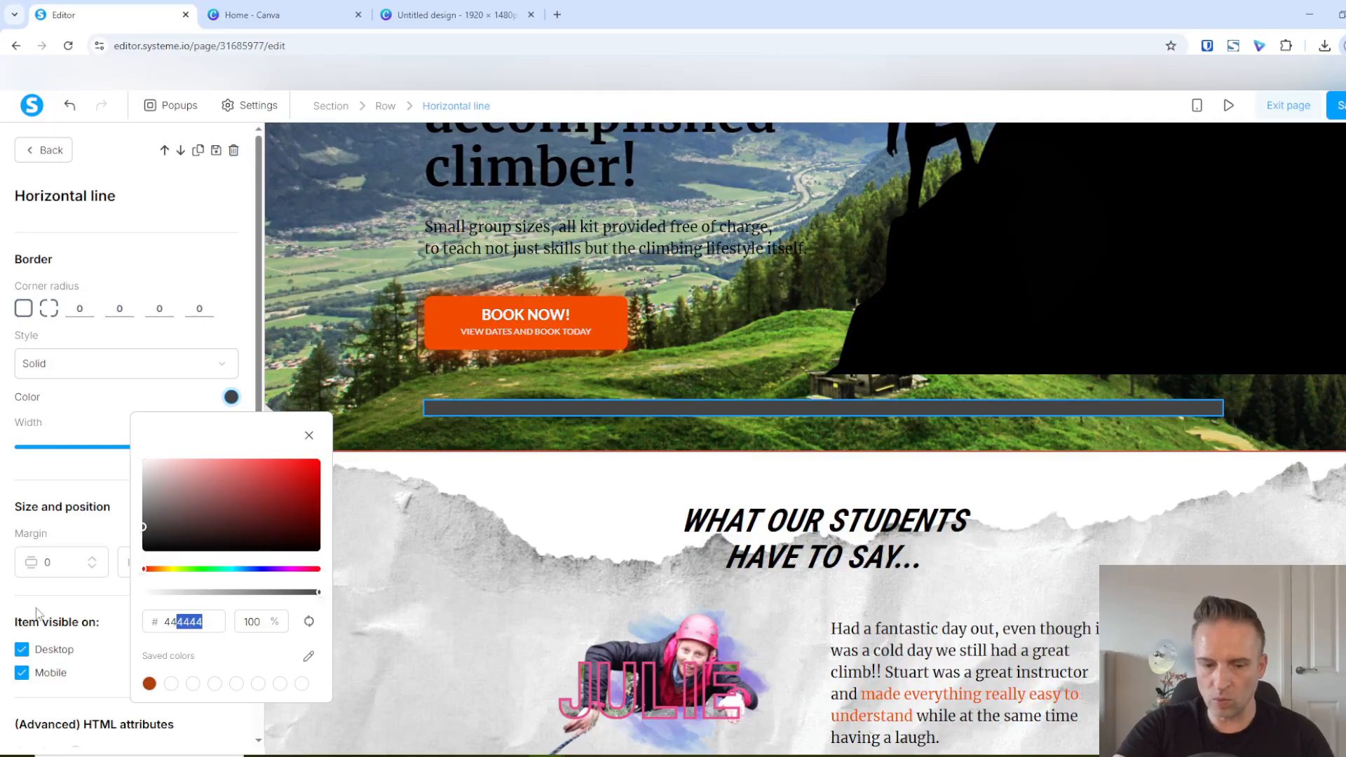
key(BackSpace)
key(BackSpace)
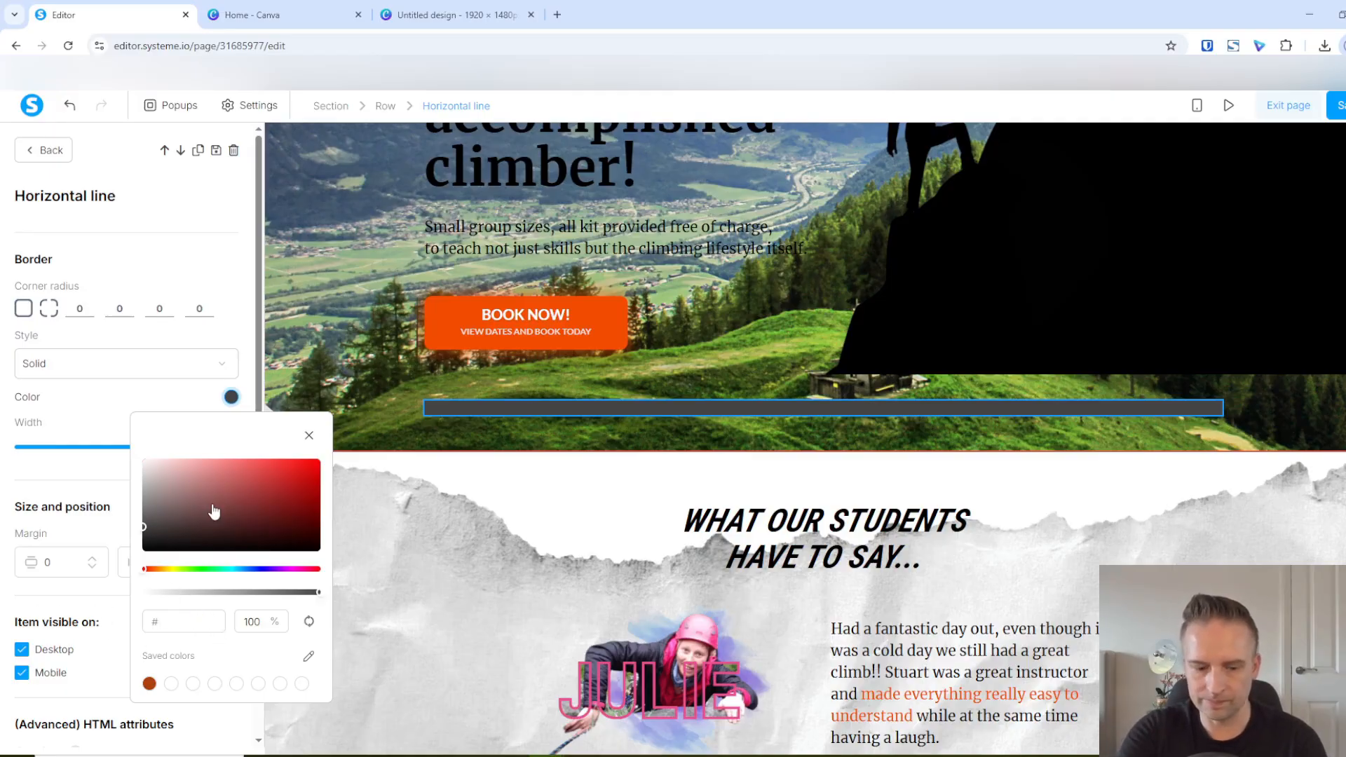
text(ffffff)
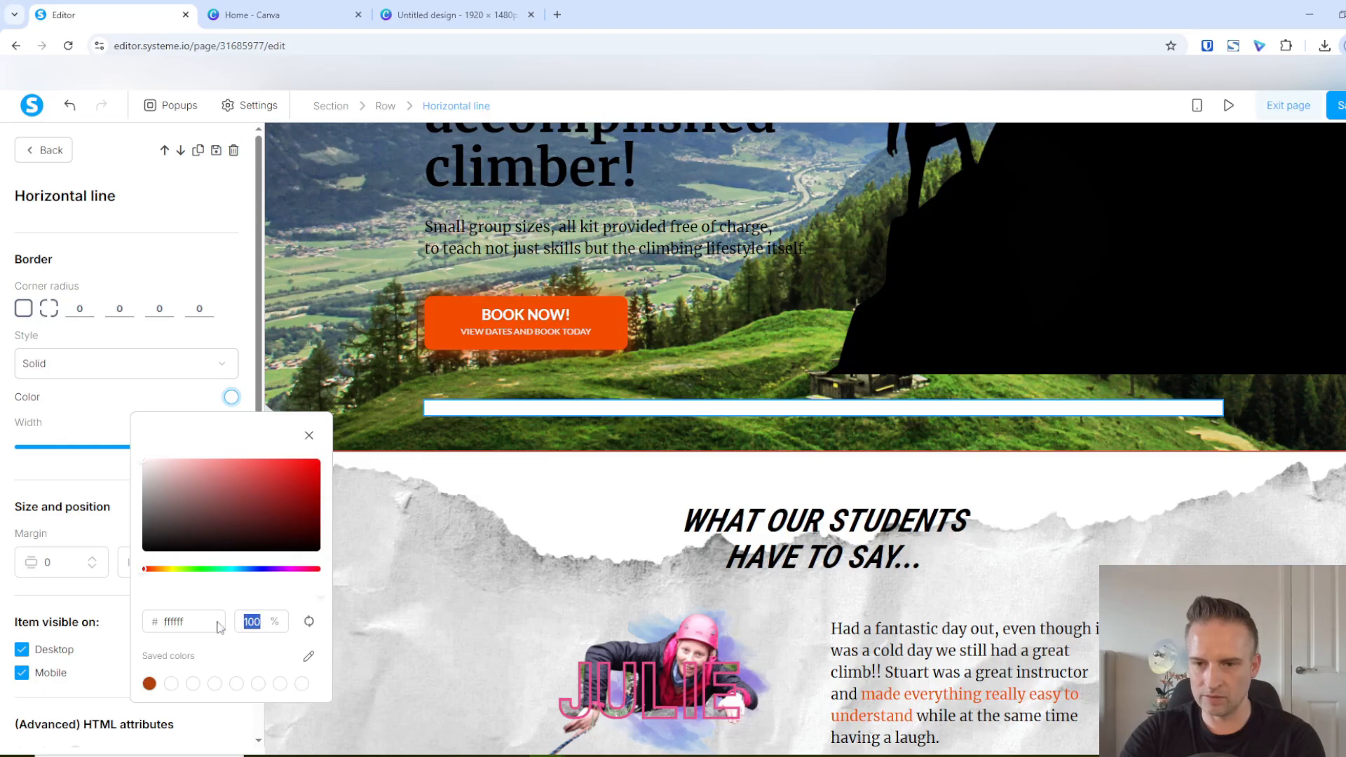
text(0)
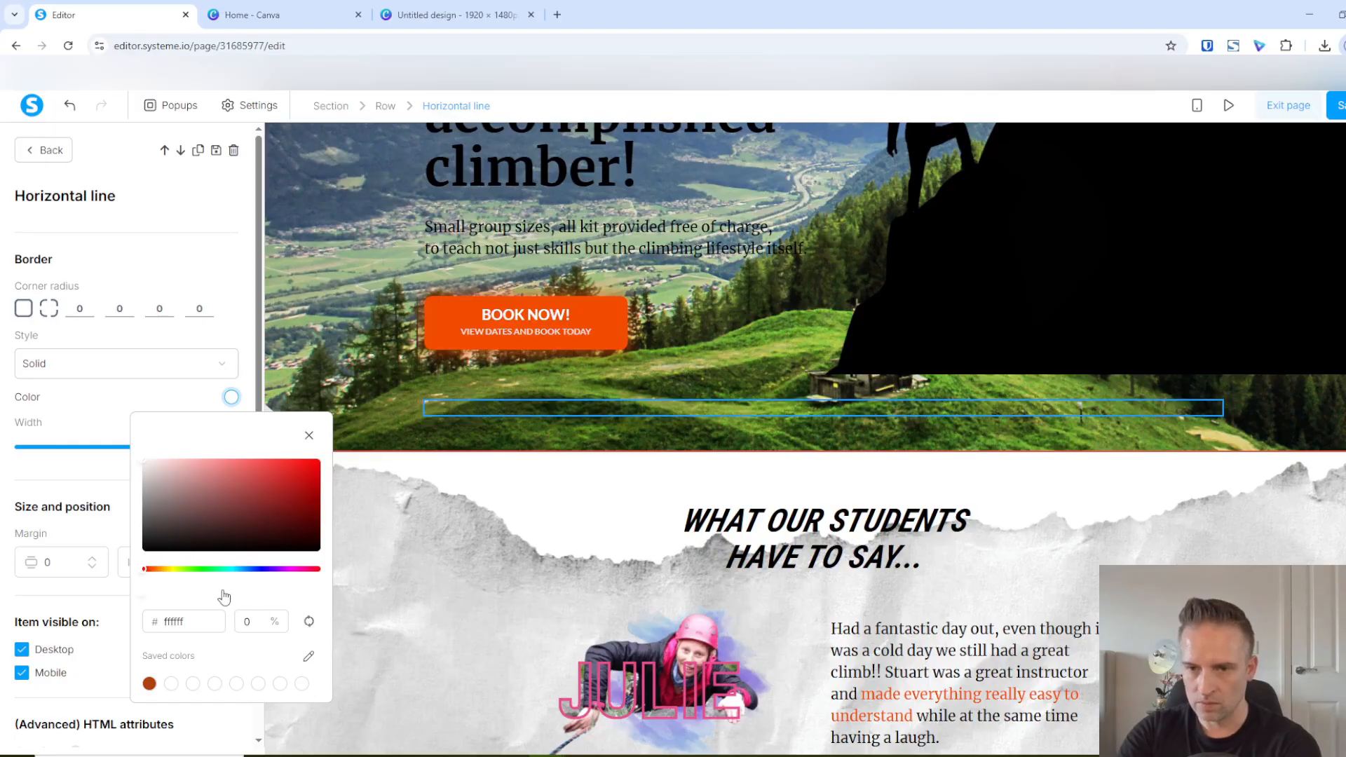
click(355, 360)
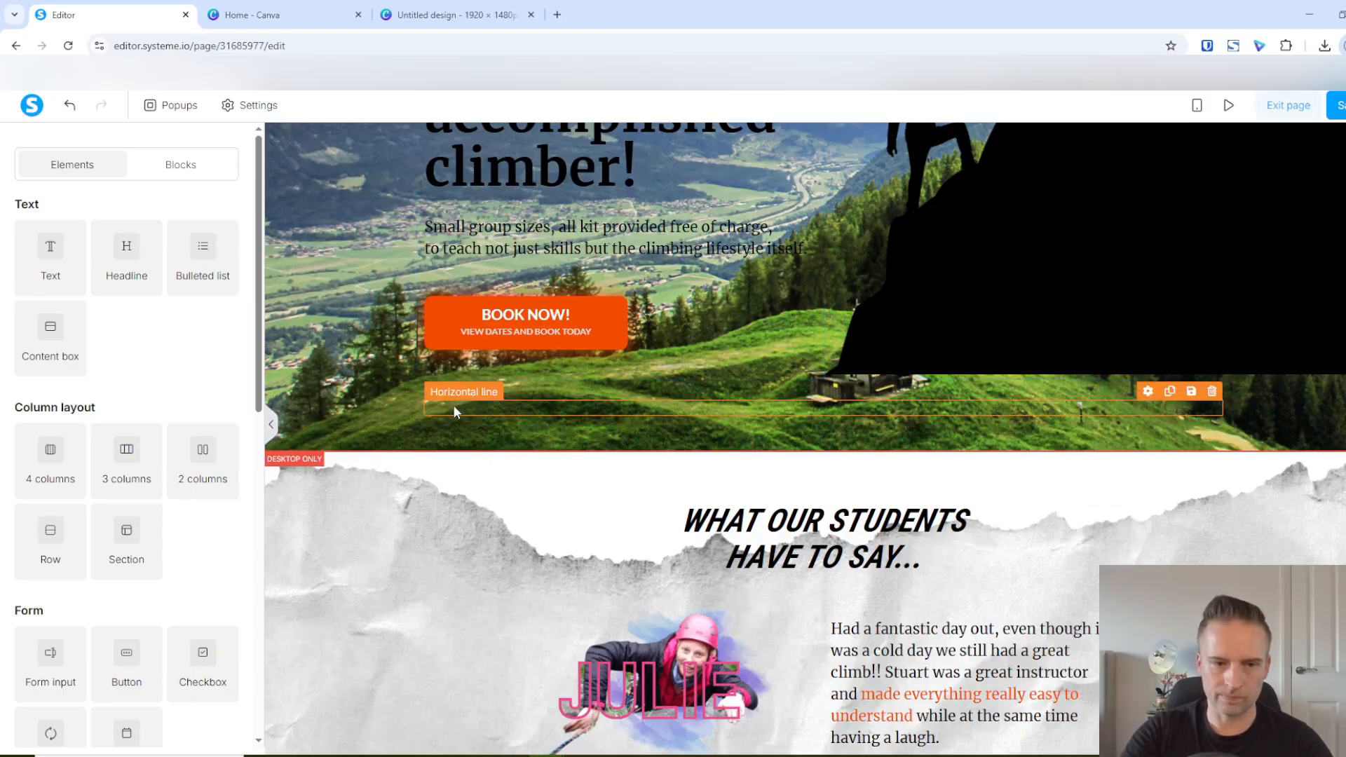
Set the invisible horizontal line's vertical margin to 150 to extend the hero section
click(472, 408)
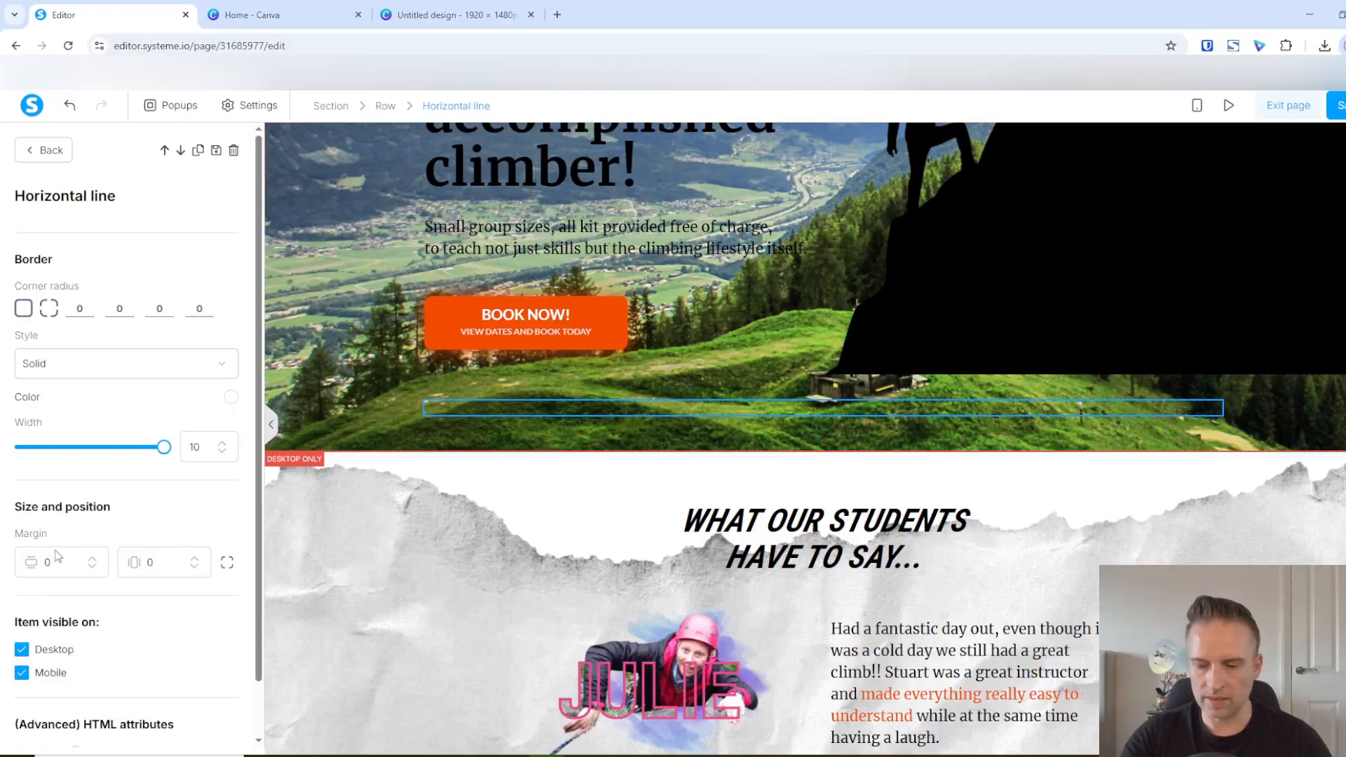
key(BackSpace)
text(150)
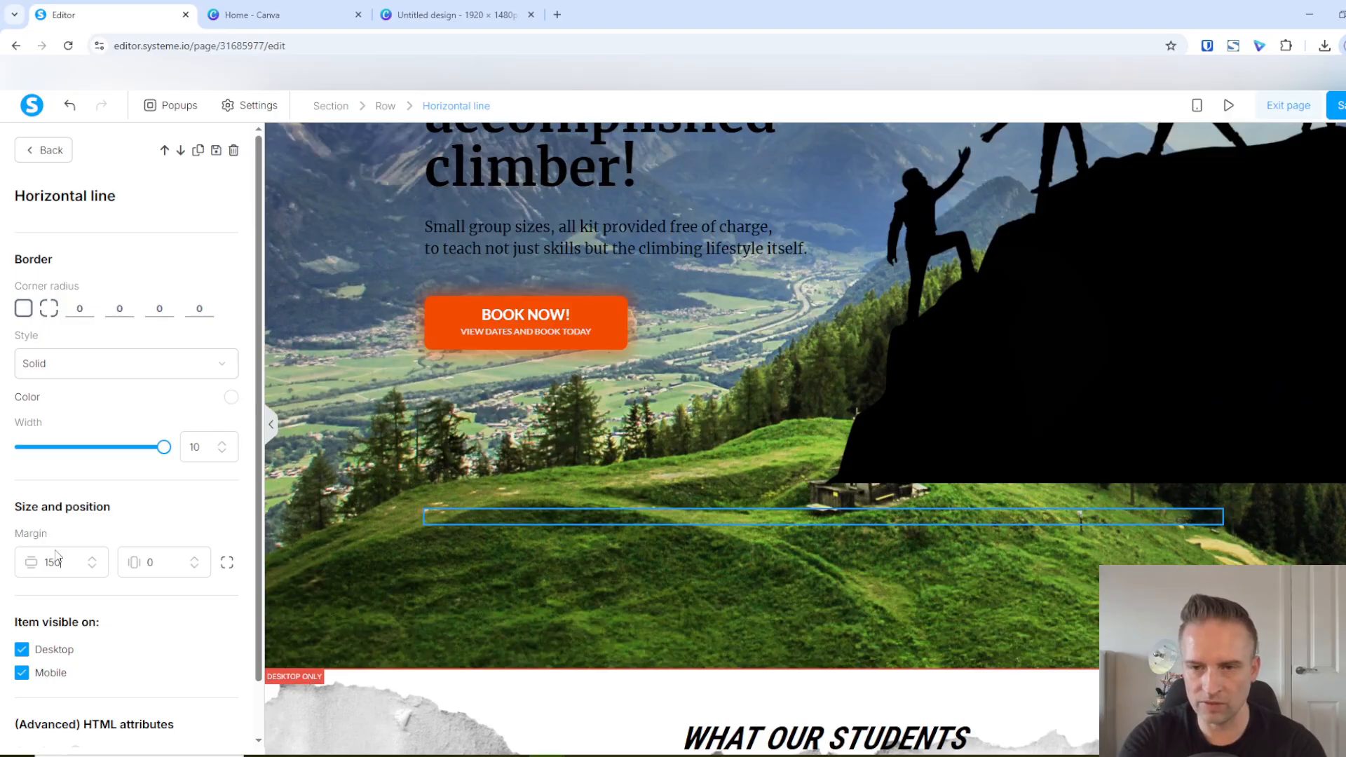
click(603, 548)
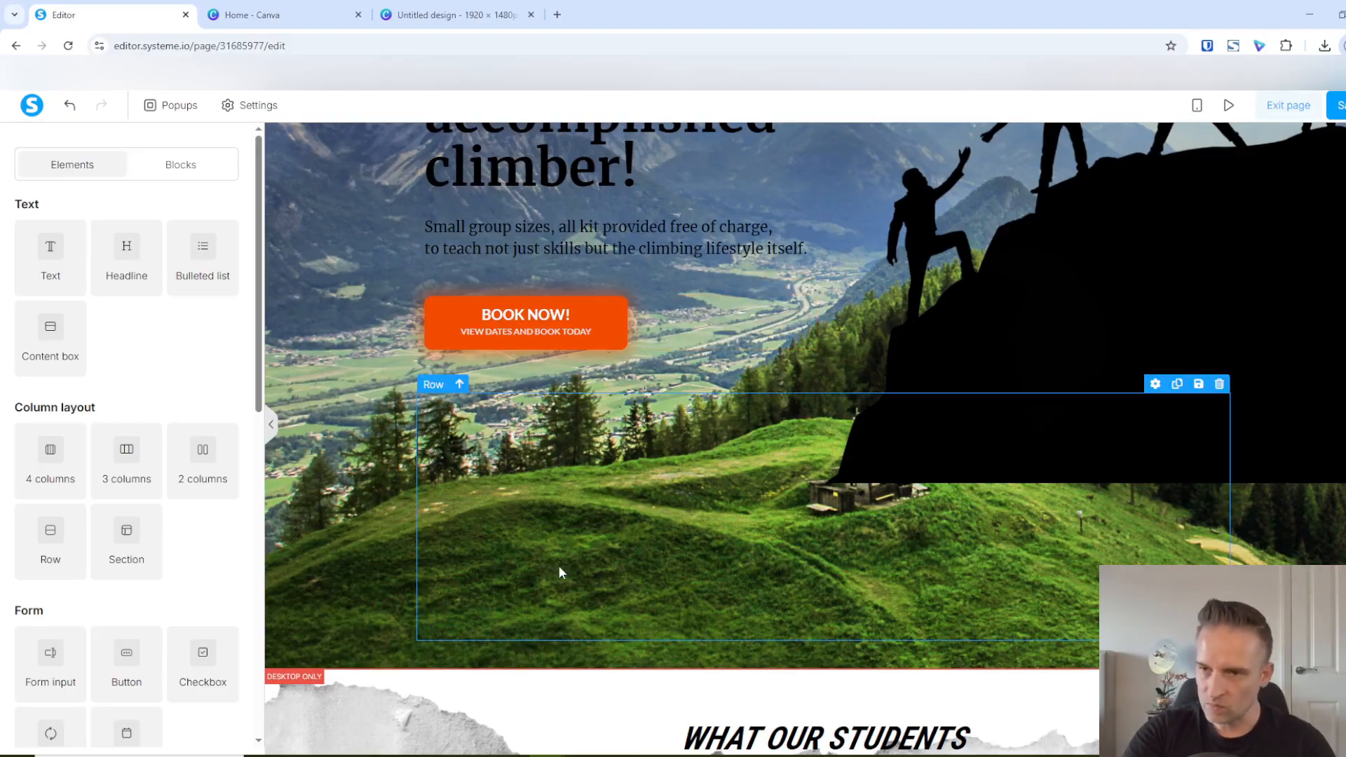
click(325, 364)
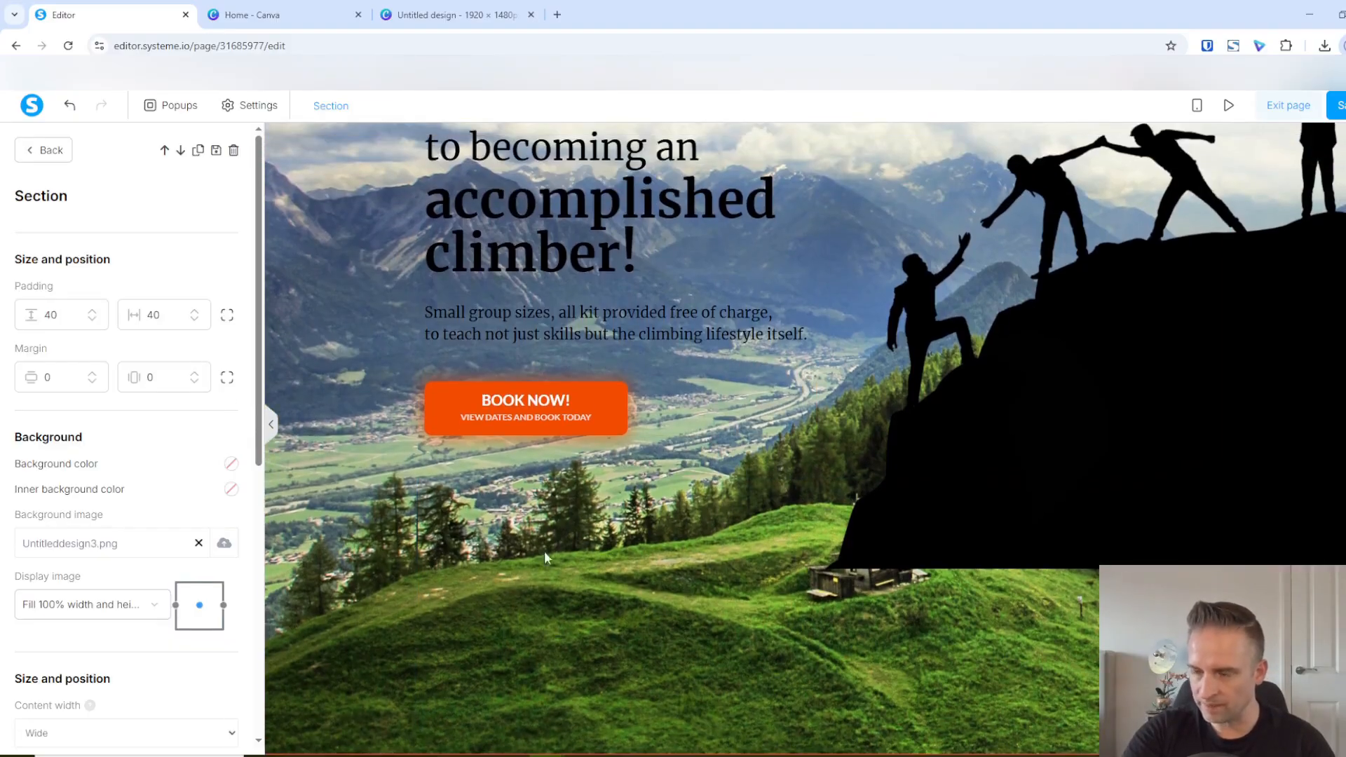
click(360, 383)
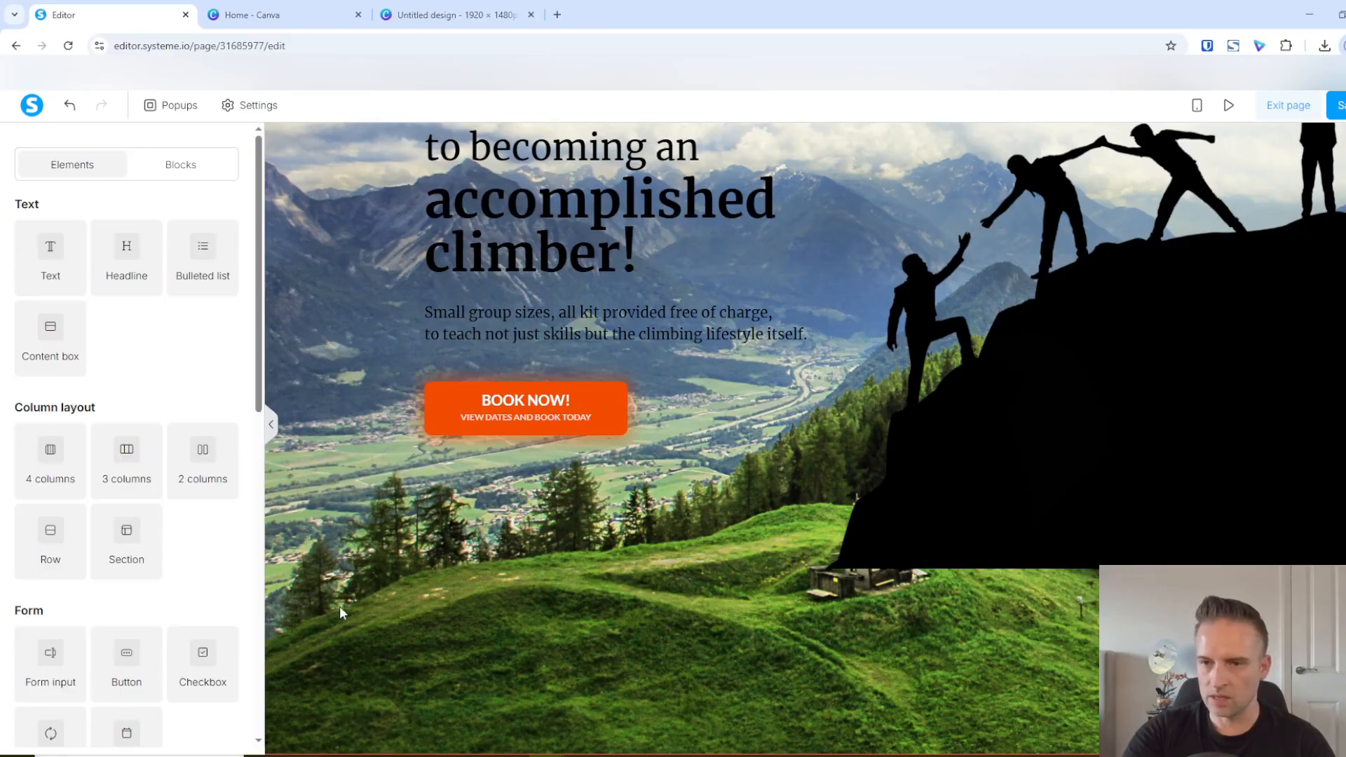
Save the page with the extended hero section
scroll(340, 613, down, 4)
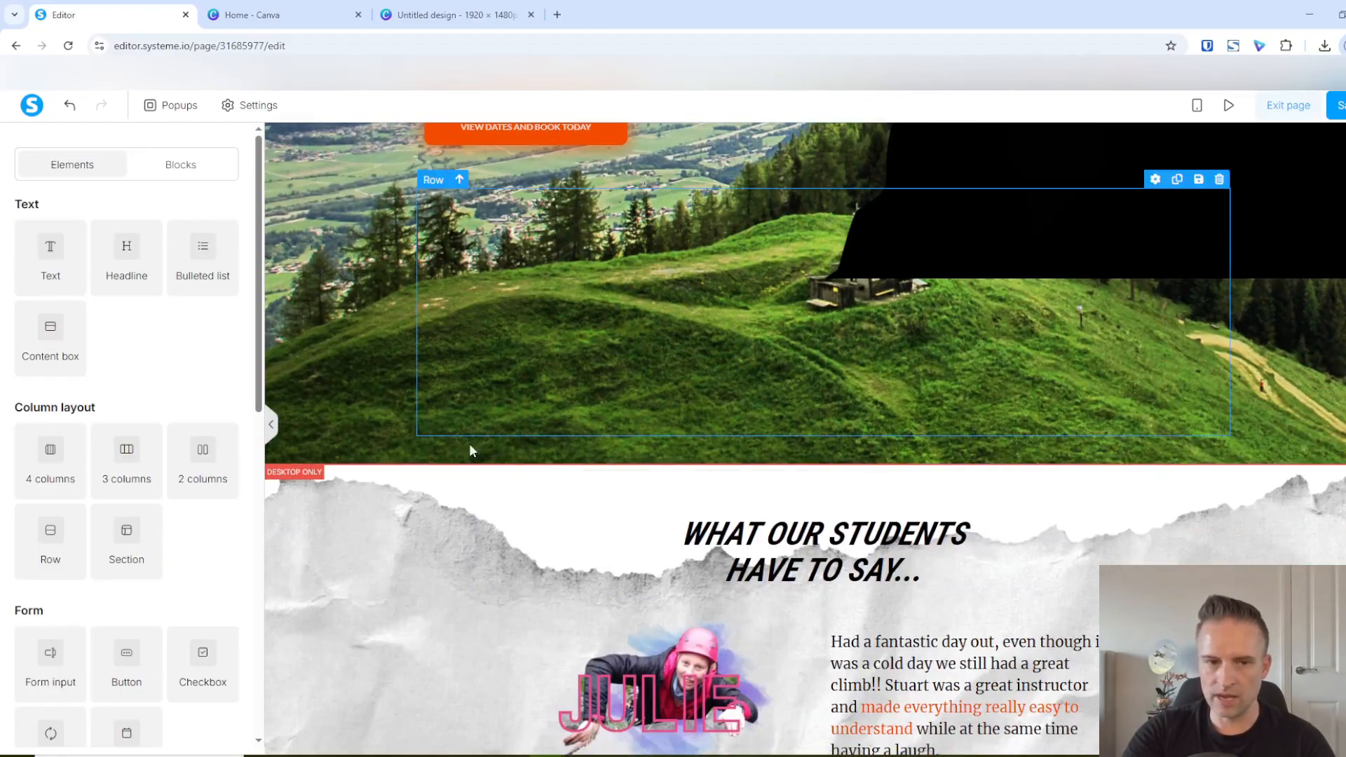
click(1336, 105)
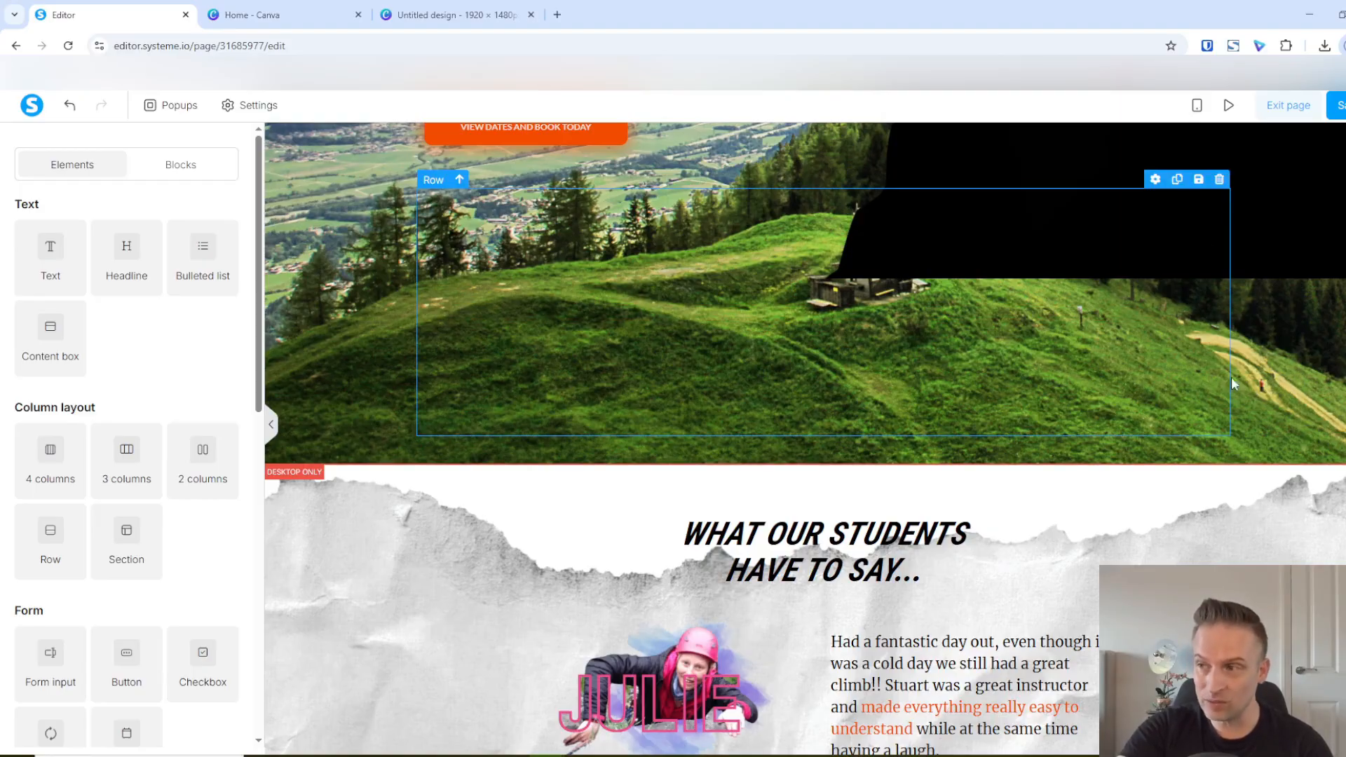
Set the testimonials section's vertical margin to -400 so its ripped-paper background overlaps the hero section
scroll(1289, 430, up, 3)
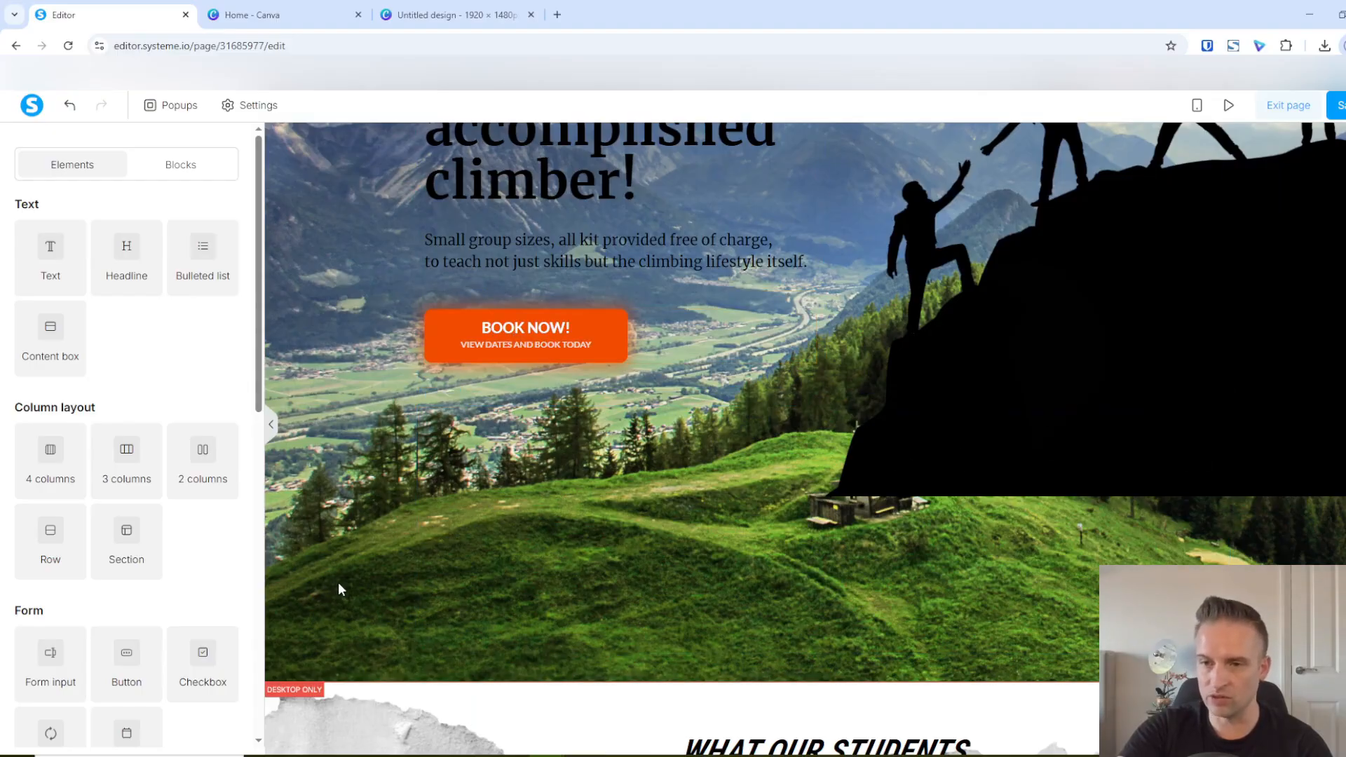
scroll(339, 586, down, 4)
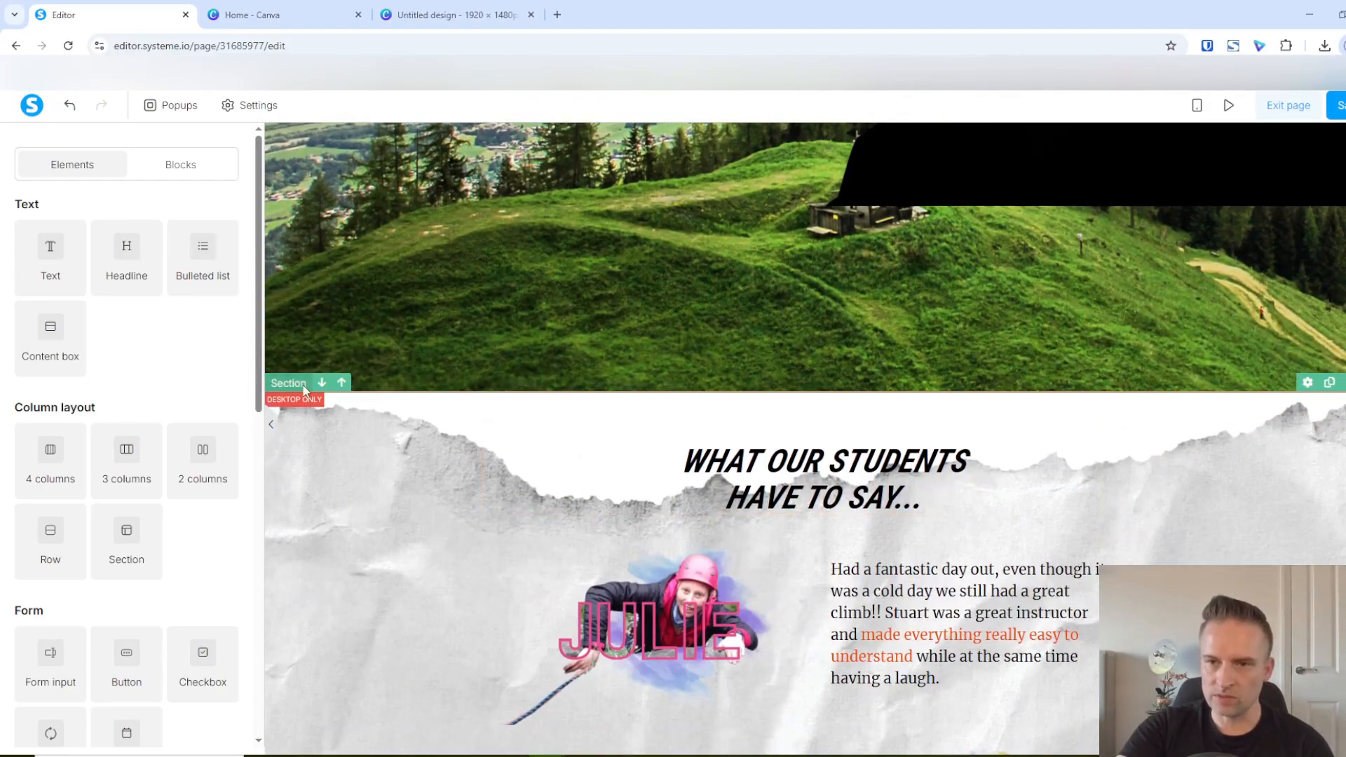
click(290, 385)
click(431, 304)
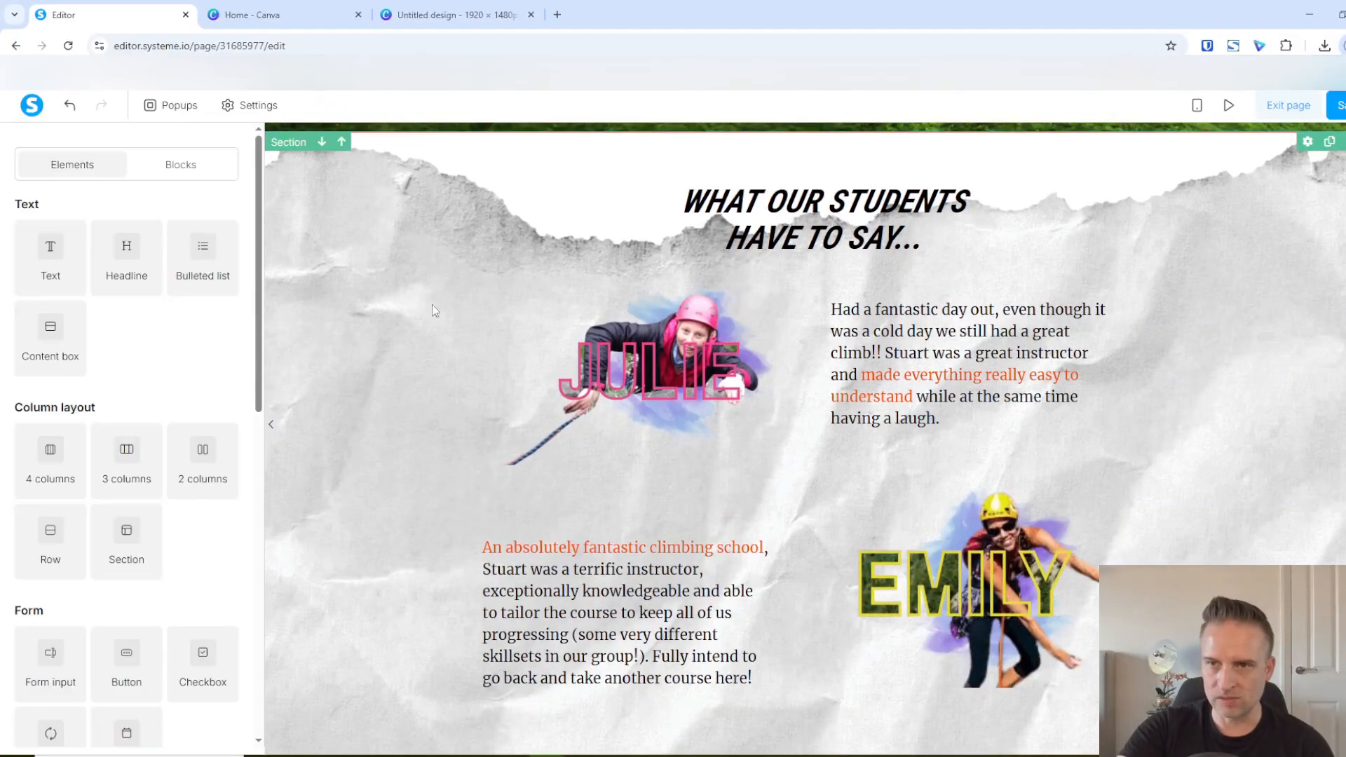
scroll(431, 443, up, 4)
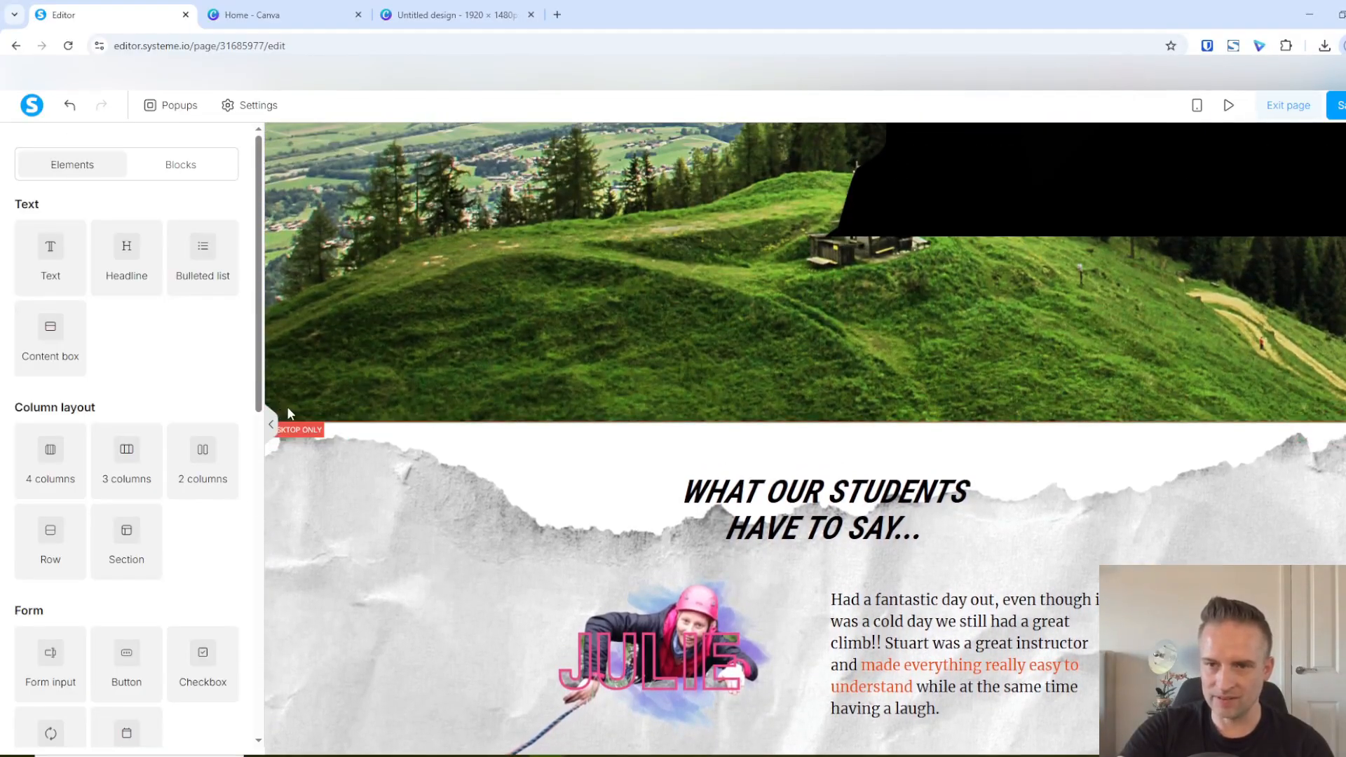
click(284, 428)
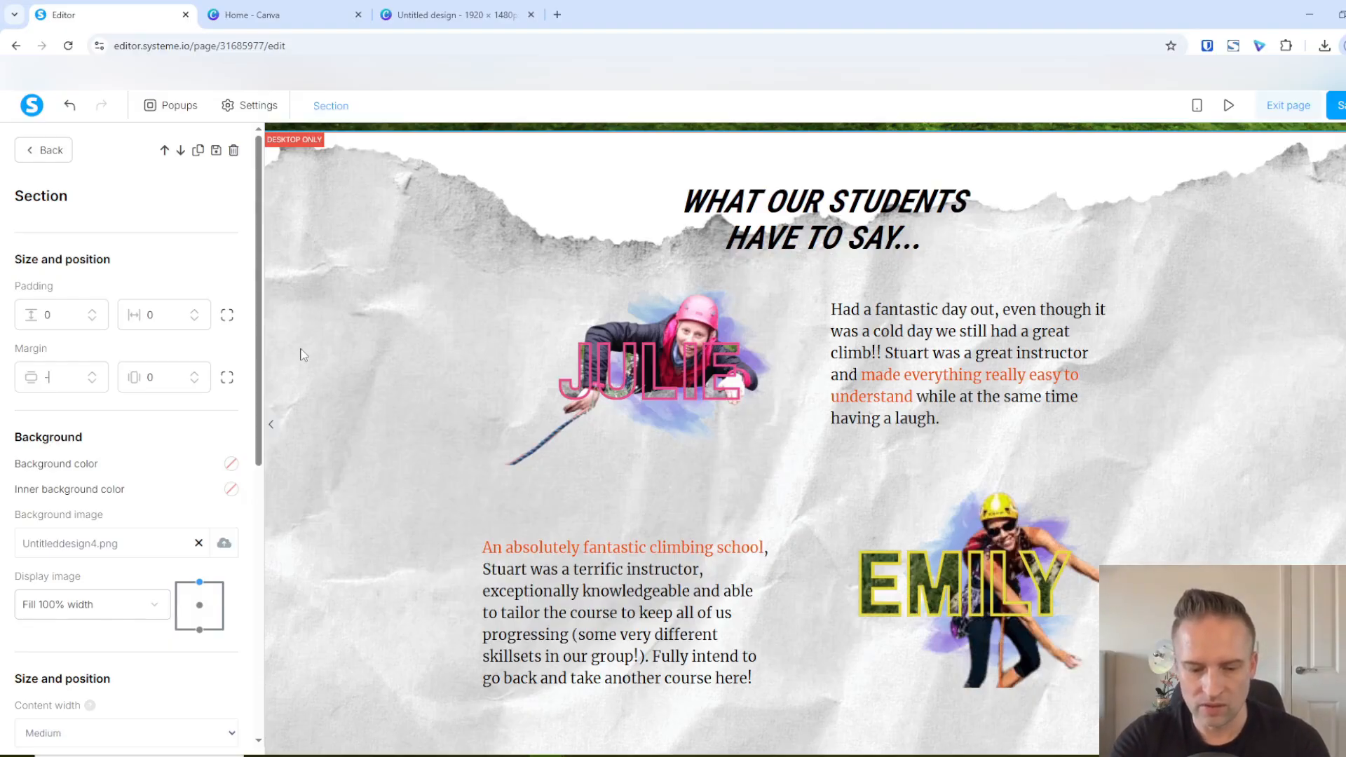
text(00)
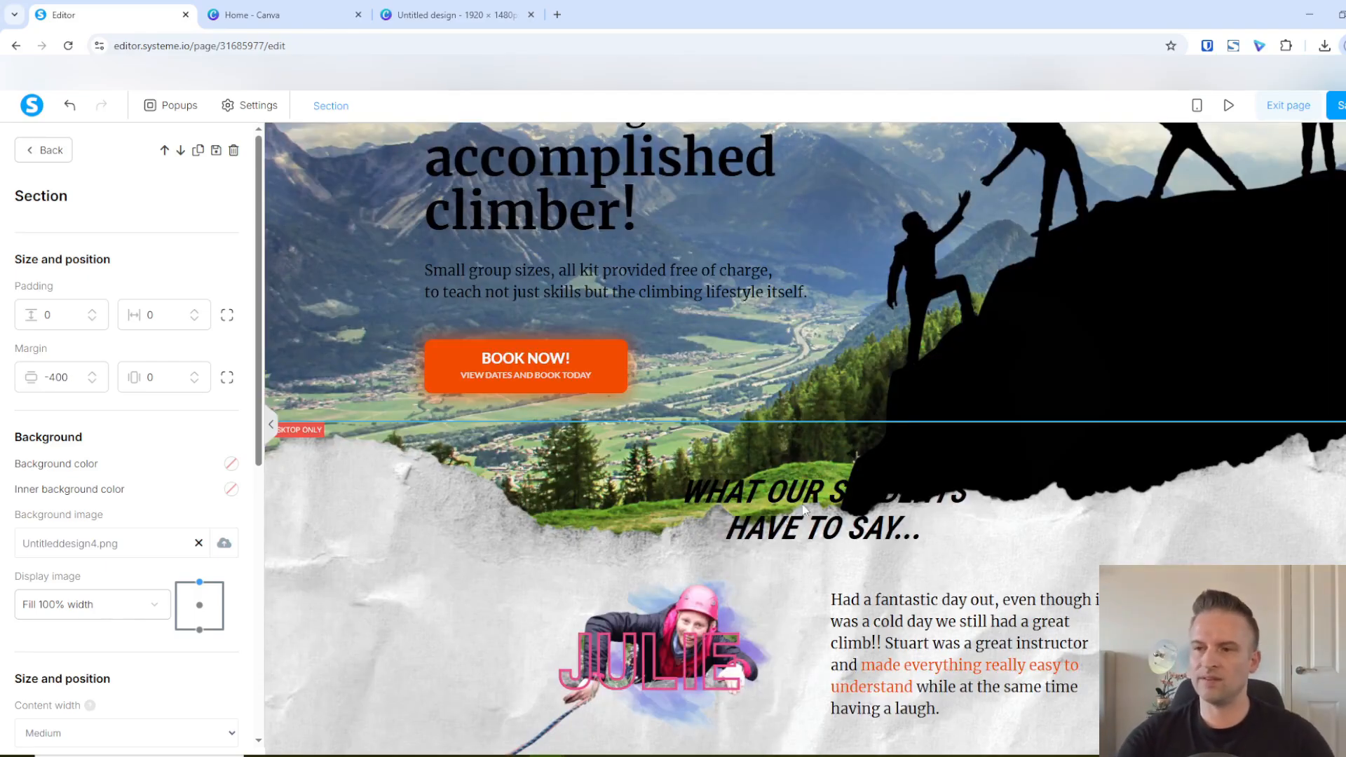
click(737, 374)
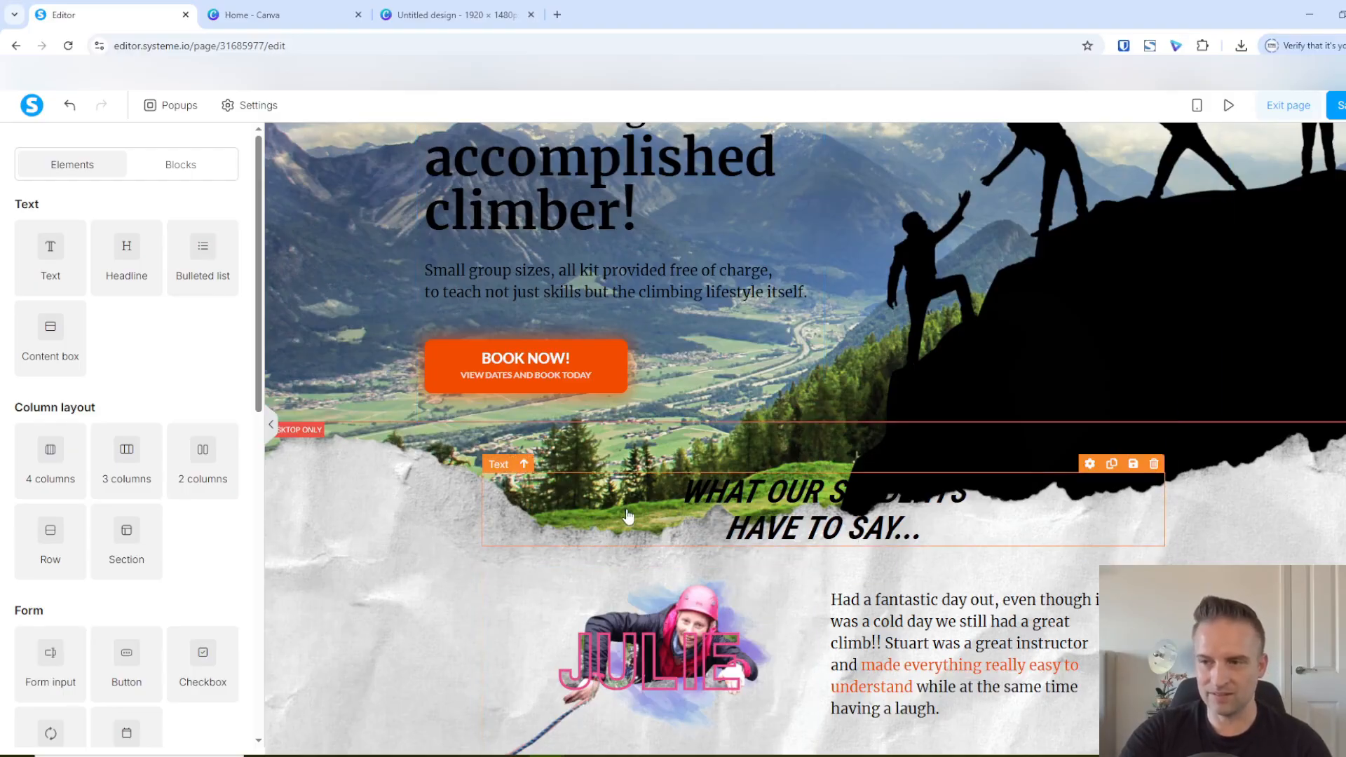
Add a row above the "What our students have to say..." heading and place a horizontal line in it
scroll(235, 587, down, 2)
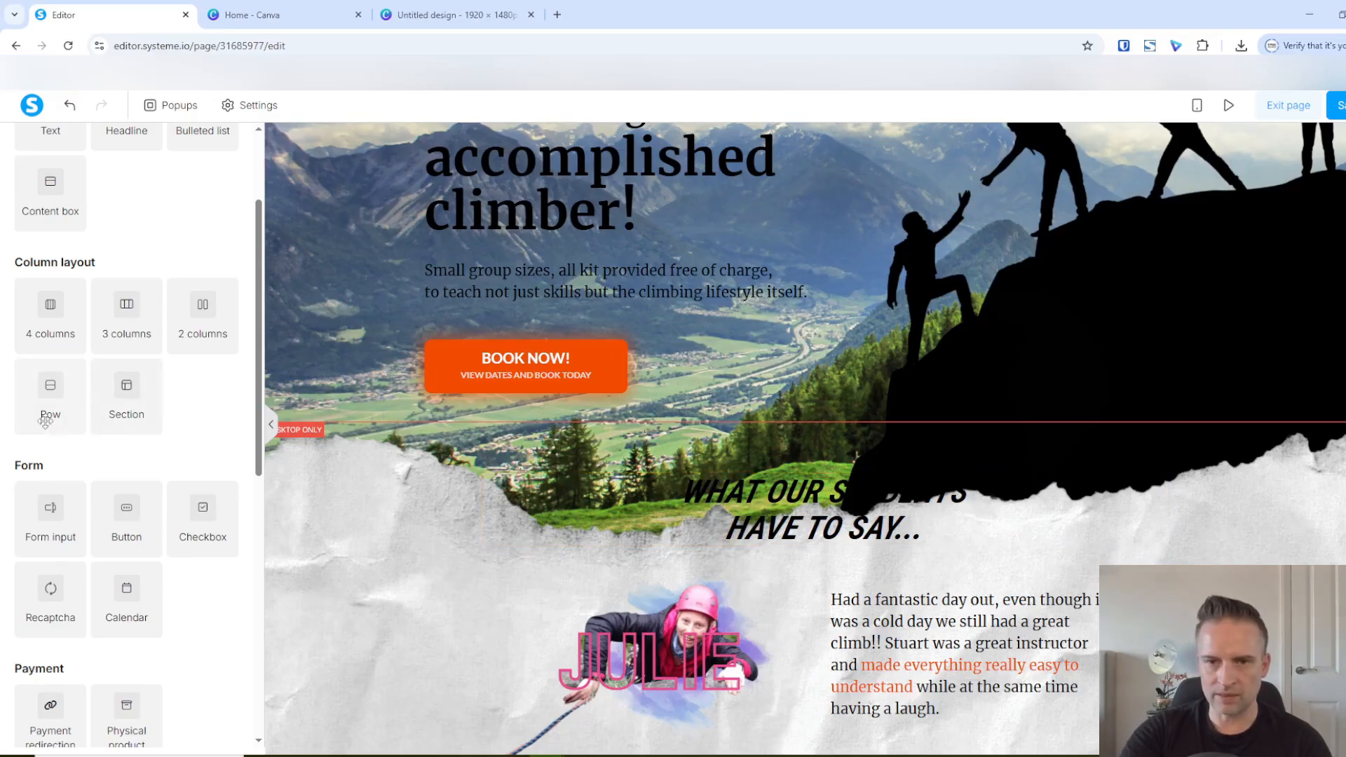
drag(46, 421, 915, 495)
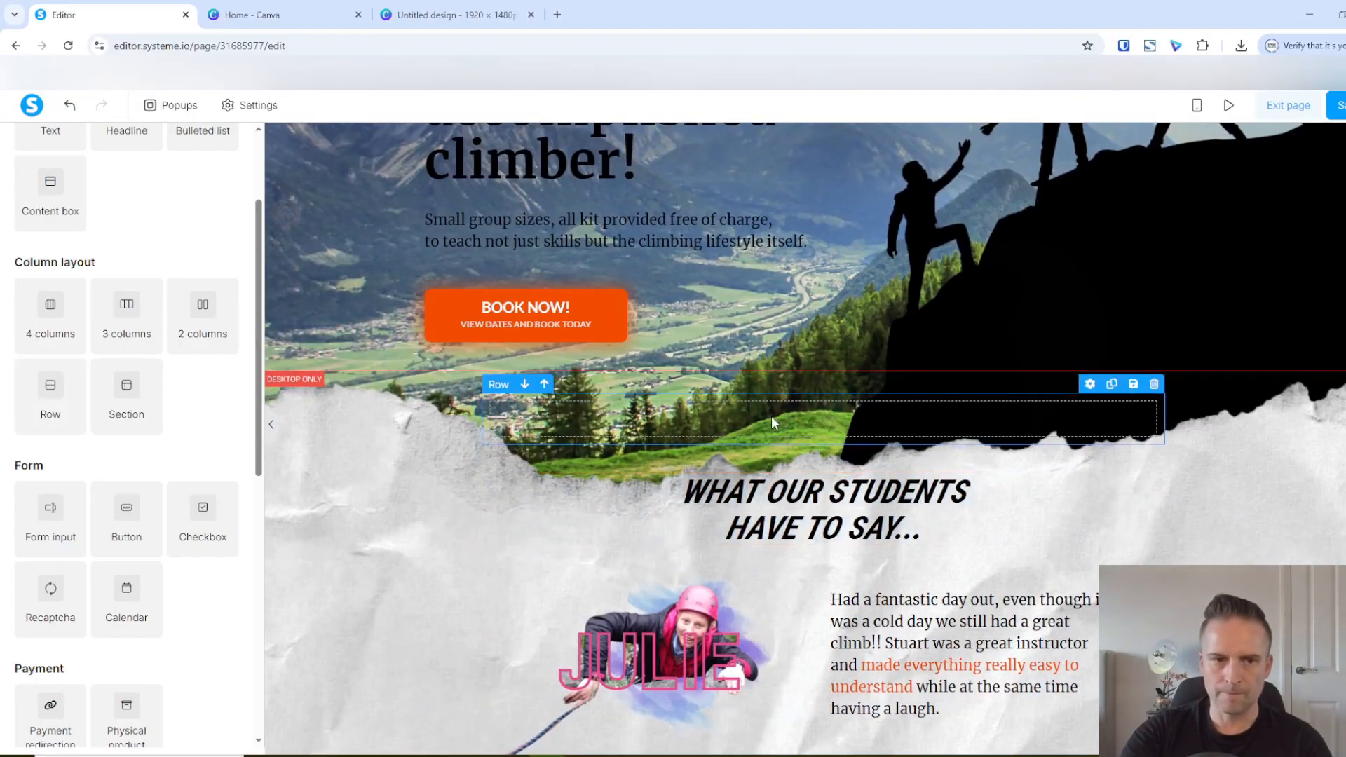
scroll(156, 565, down, 8)
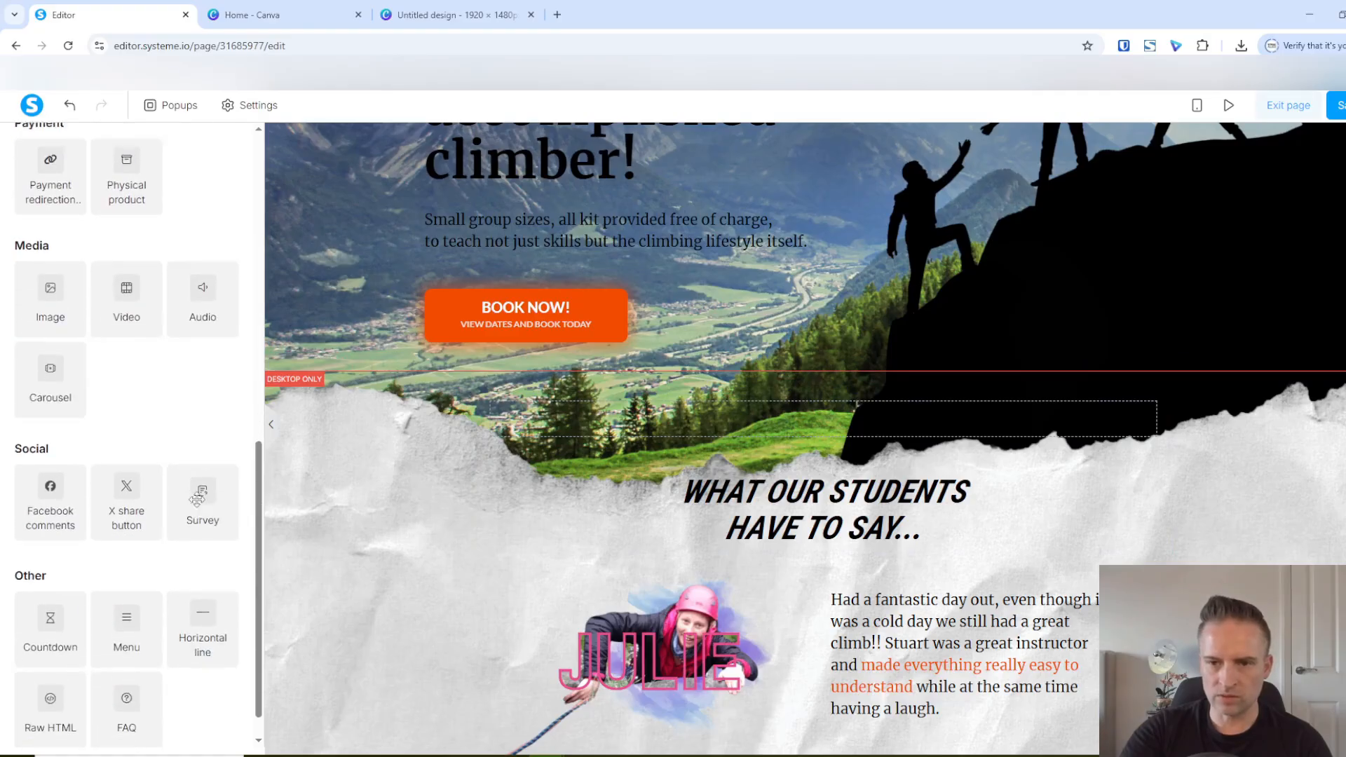
drag(203, 604, 807, 437)
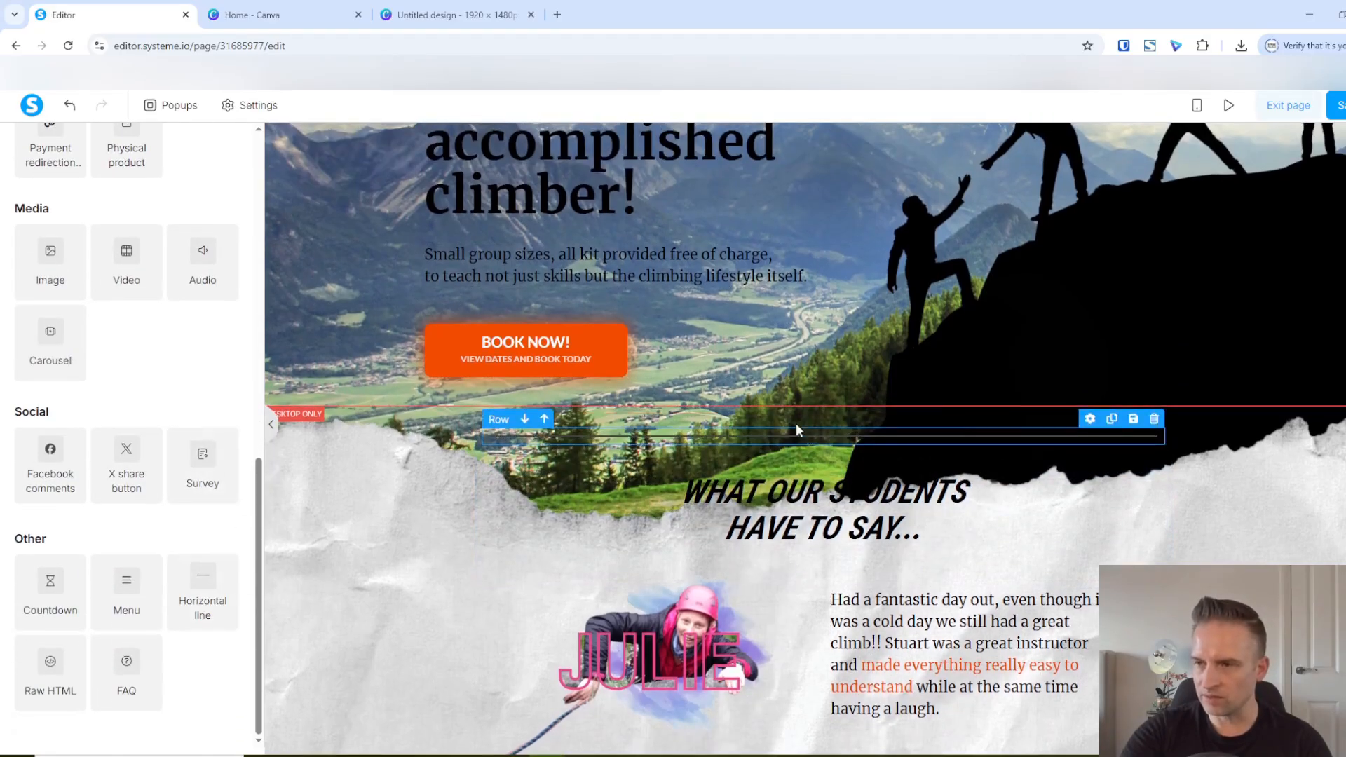
Set the new horizontal line's width to 10 and its color to ffffff at 0% opacity
click(715, 437)
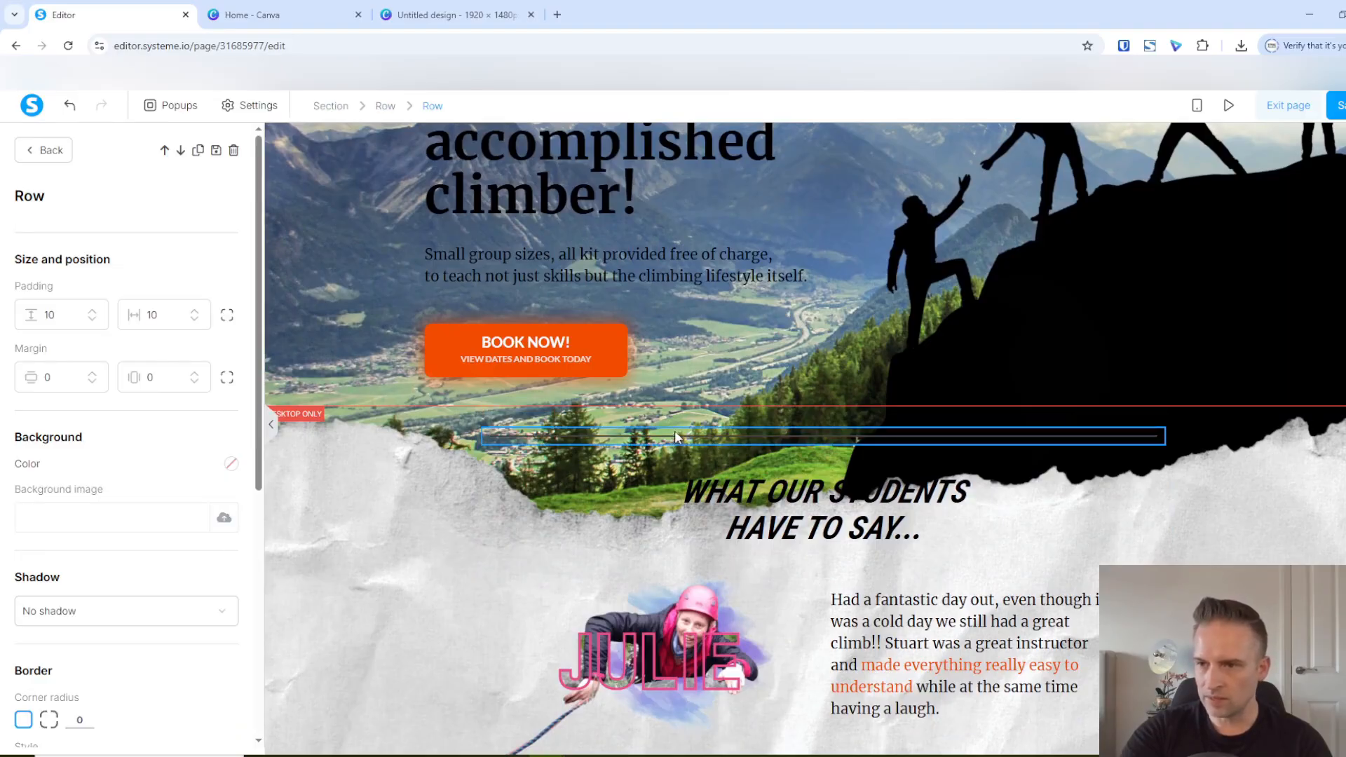
key(Escape)
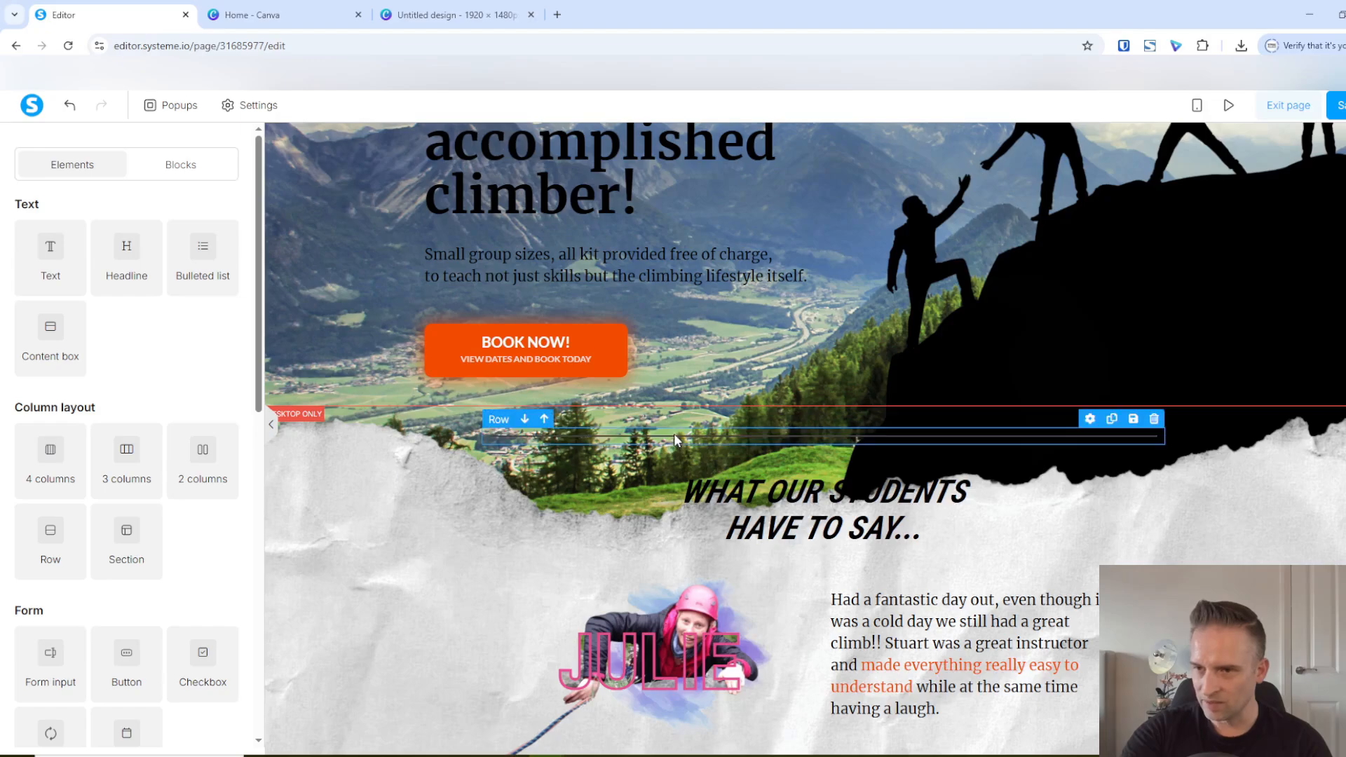
click(672, 436)
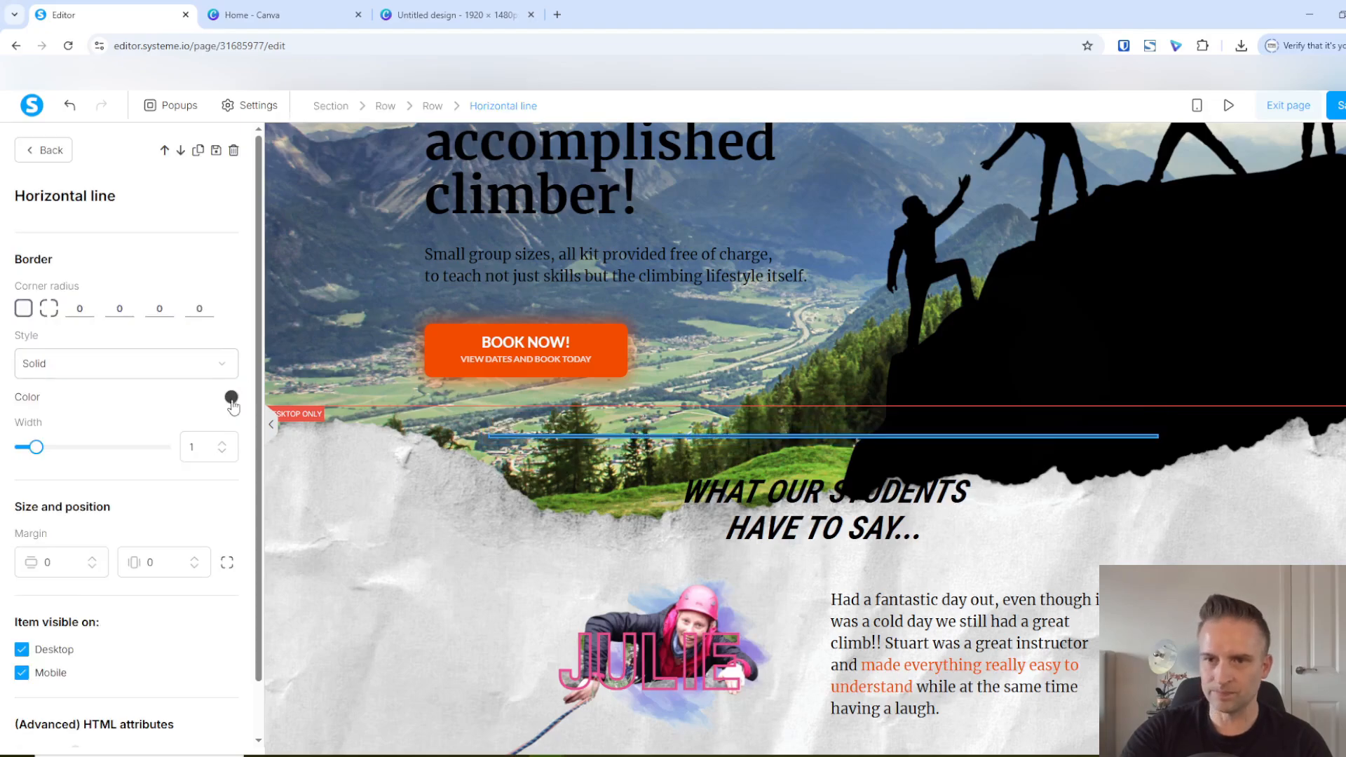
drag(31, 449, 239, 471)
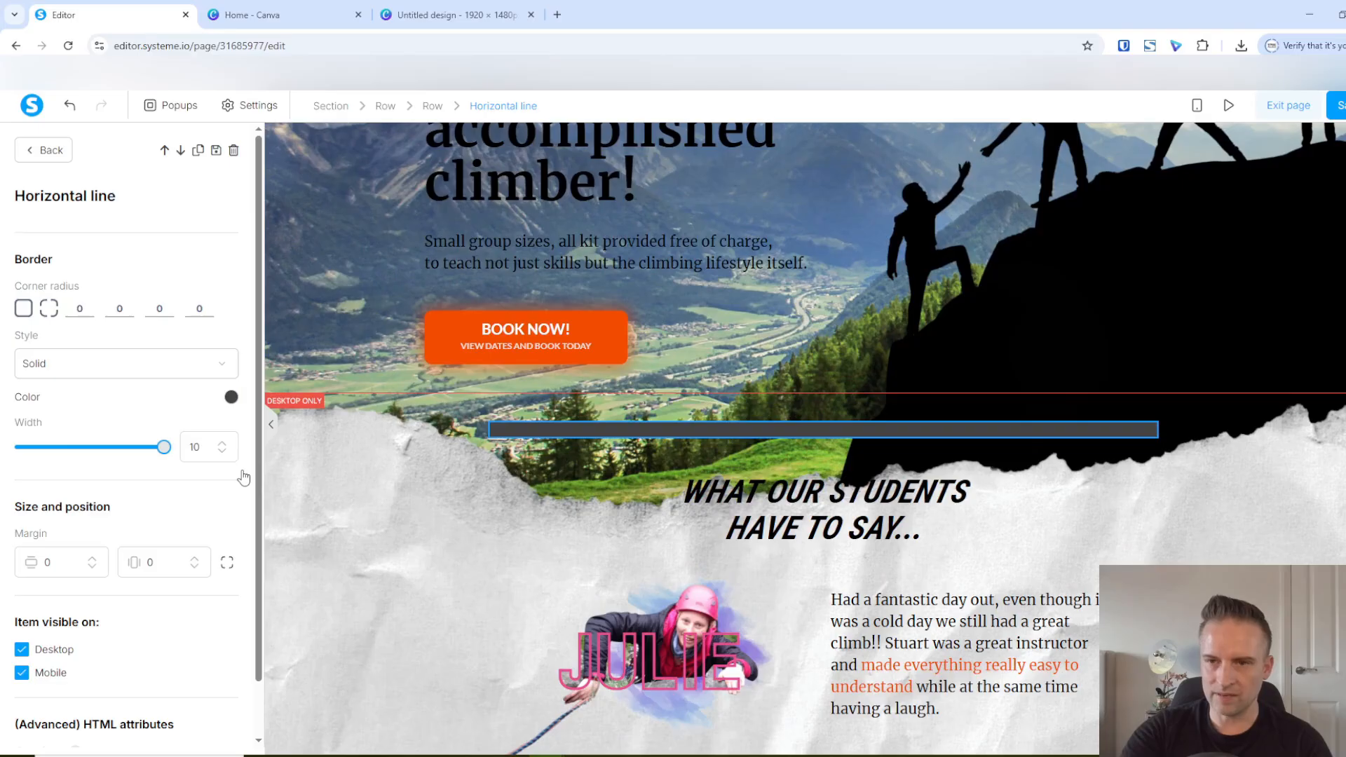
click(231, 398)
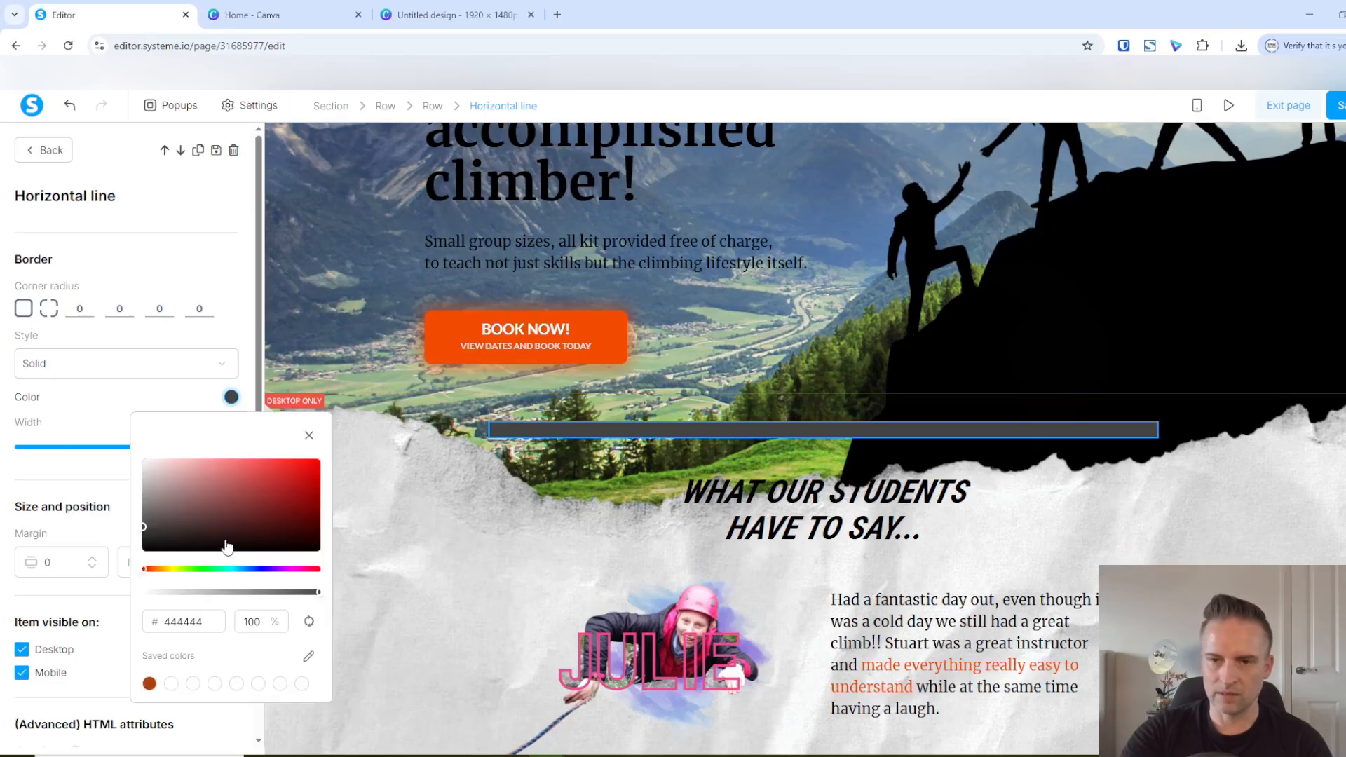
click(276, 549)
click(204, 621)
key(BackSpace)
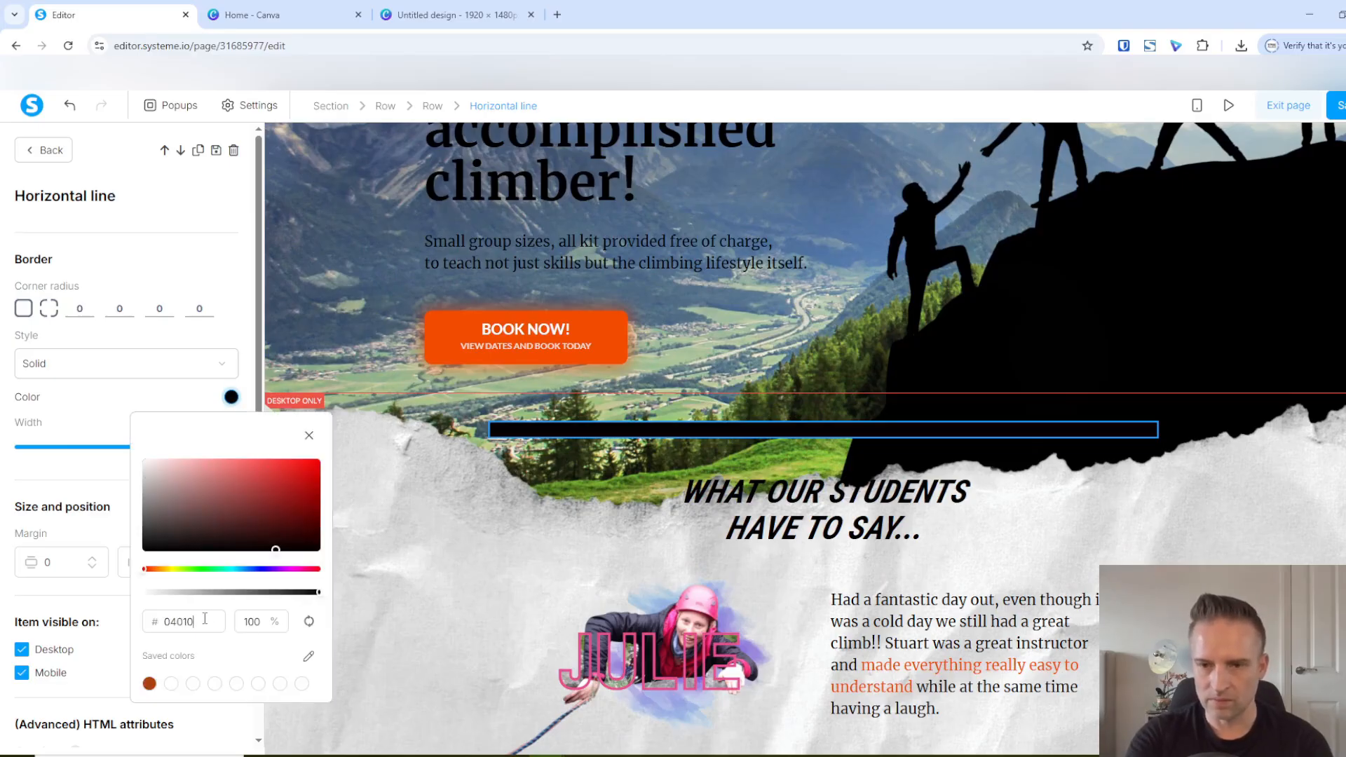
text(f)
text(fffff)
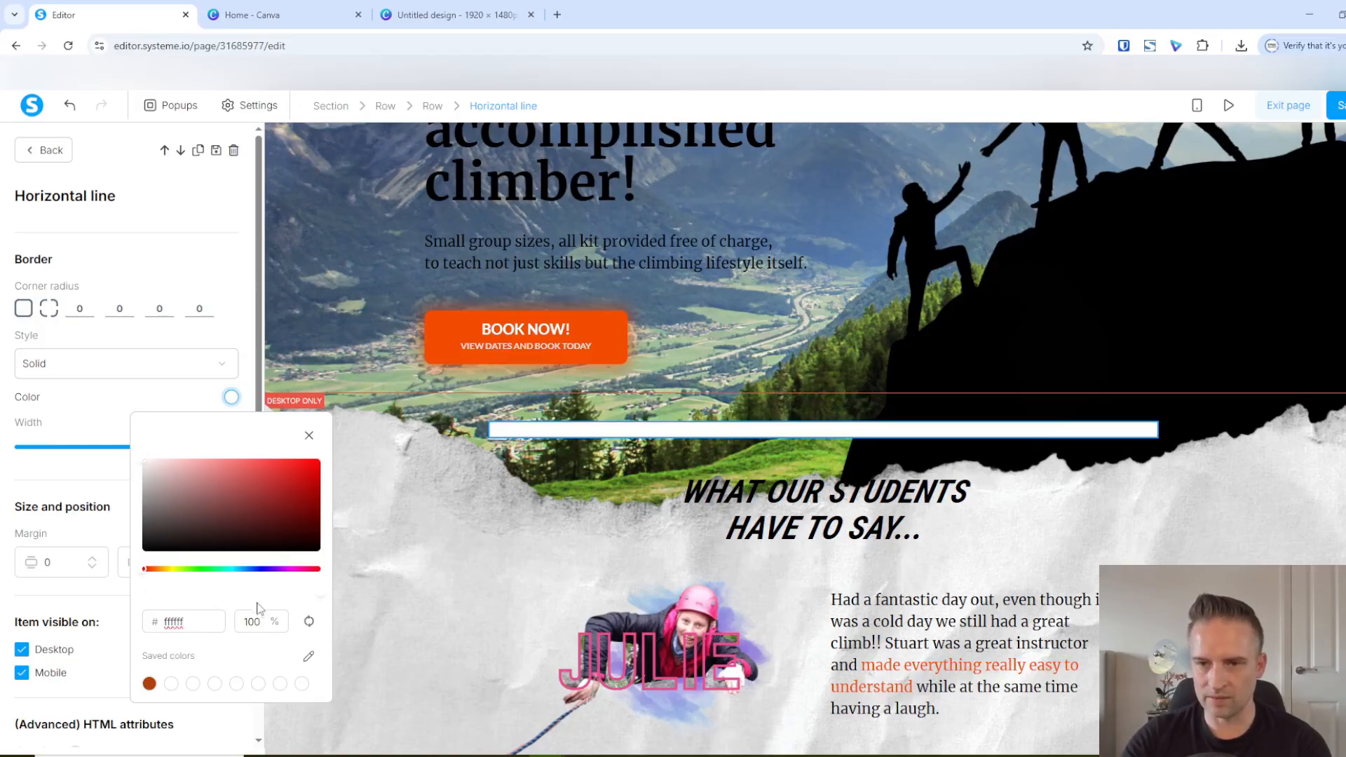
drag(257, 601, 170, 603)
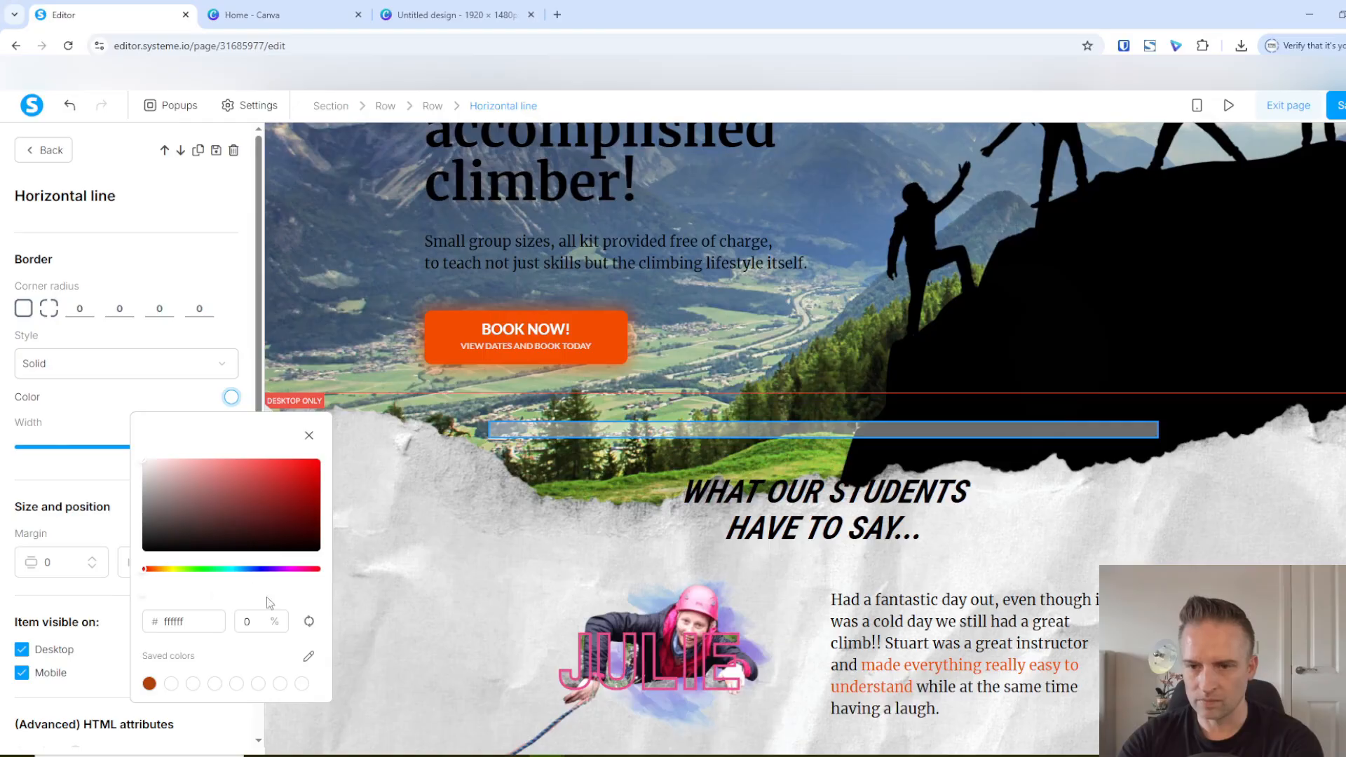
click(342, 279)
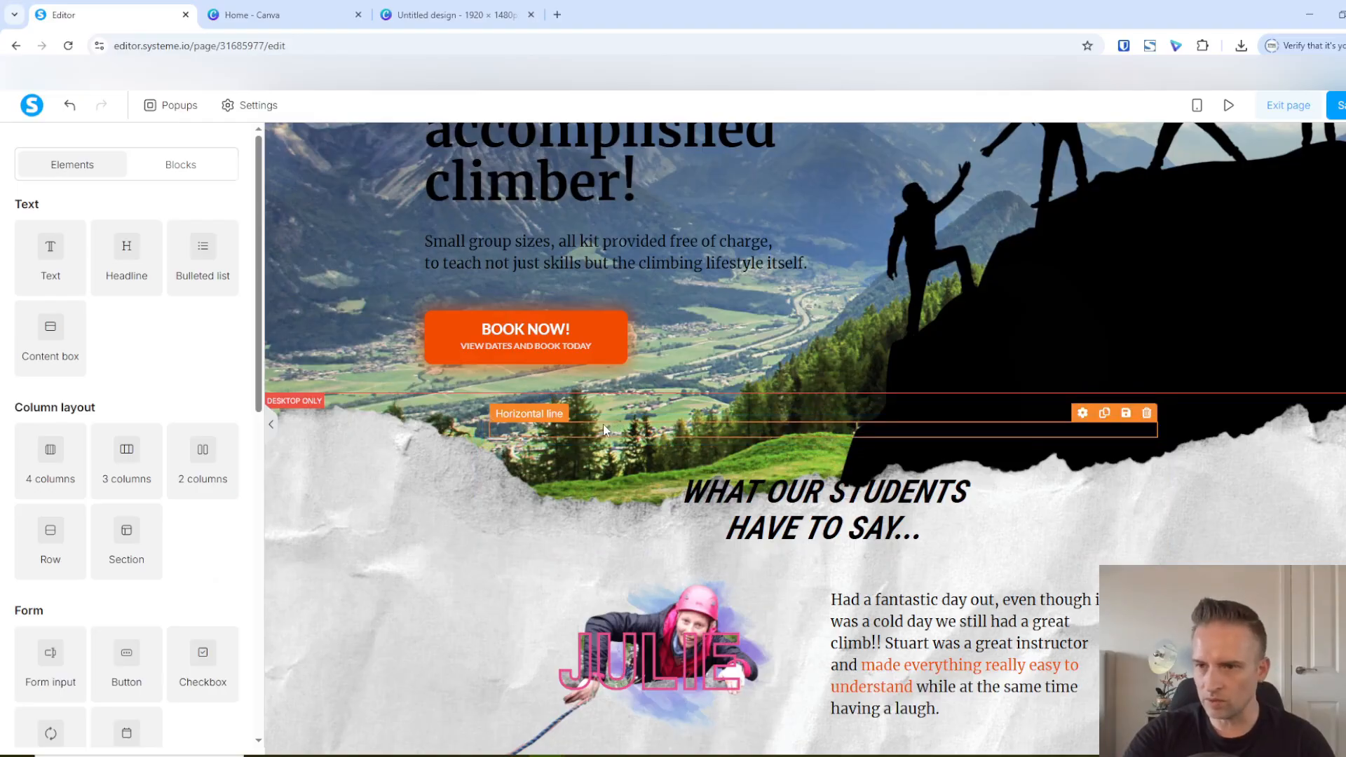
Set only the top margin of the invisible line above the testimonials heading to 100
click(603, 429)
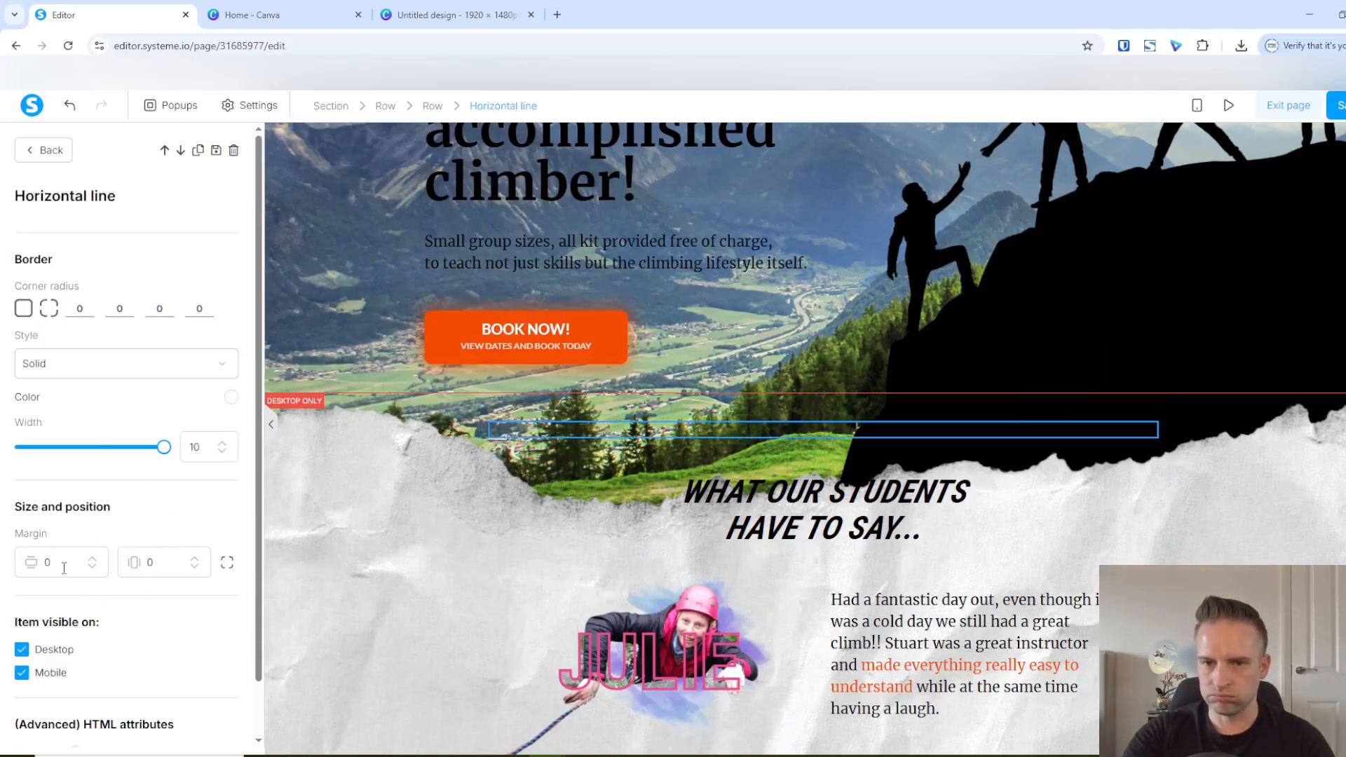
click(227, 562)
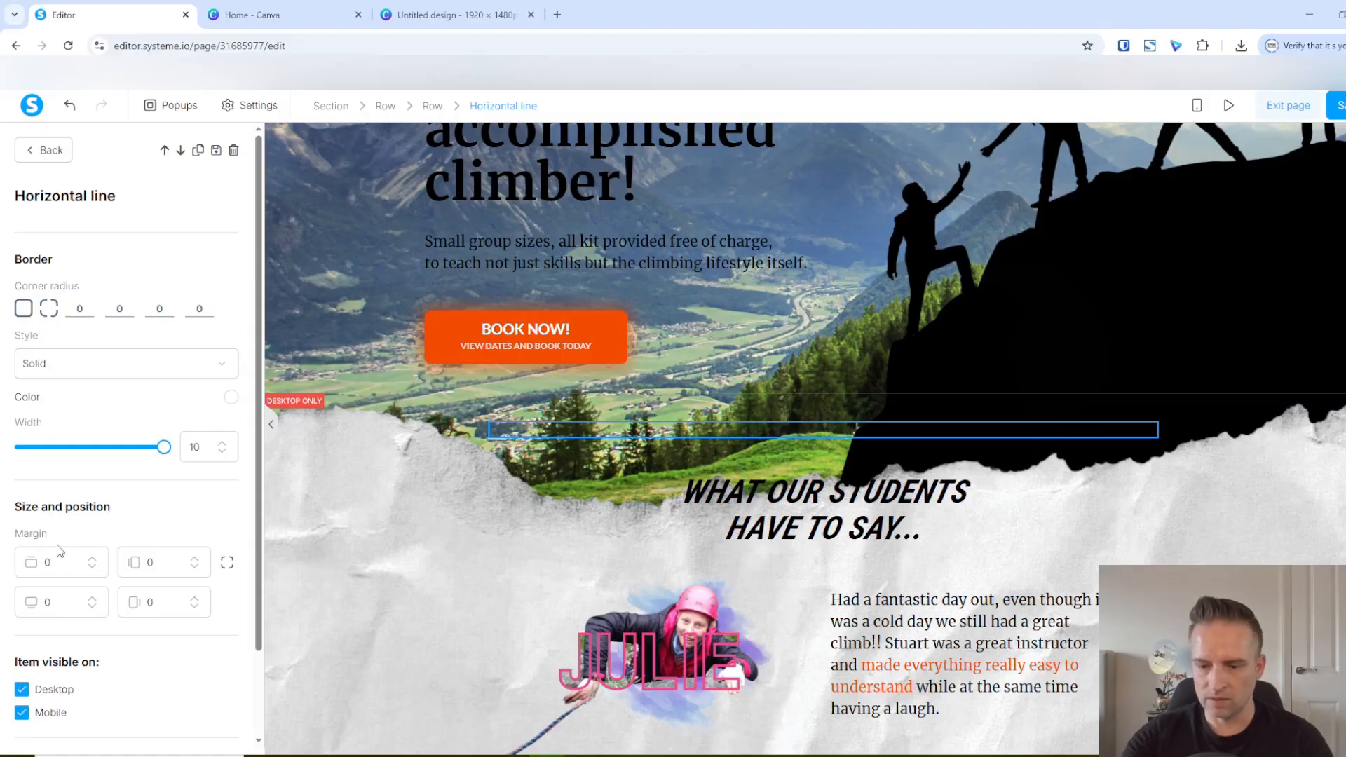
key(BackSpace)
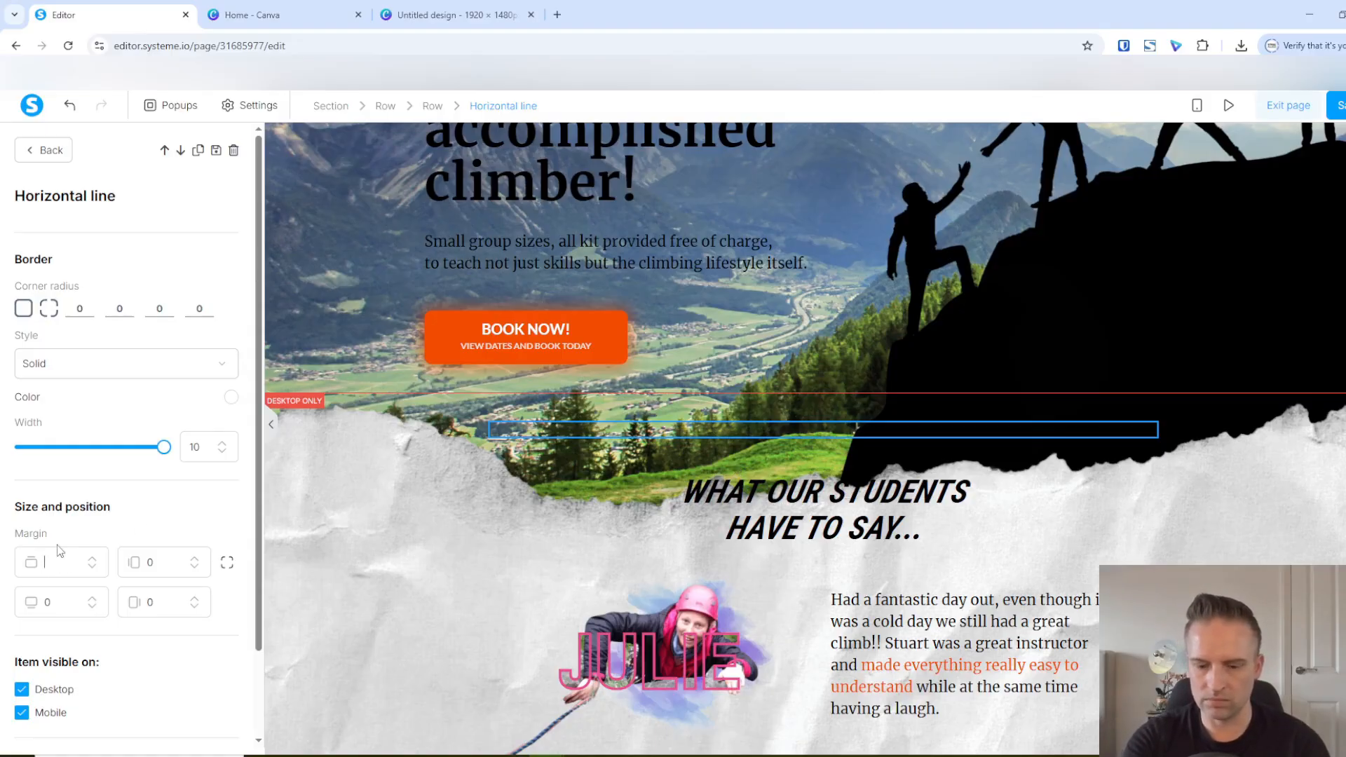
text(100)
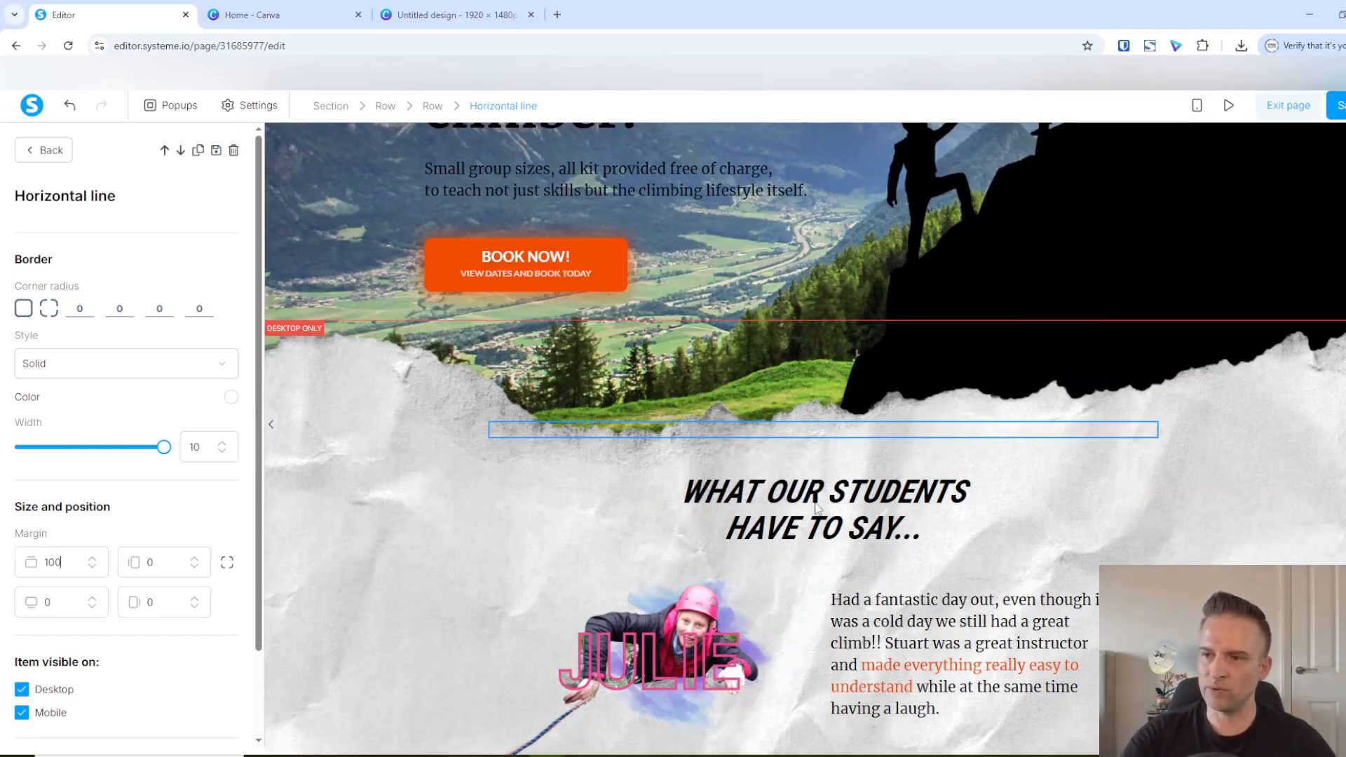
key(Escape)
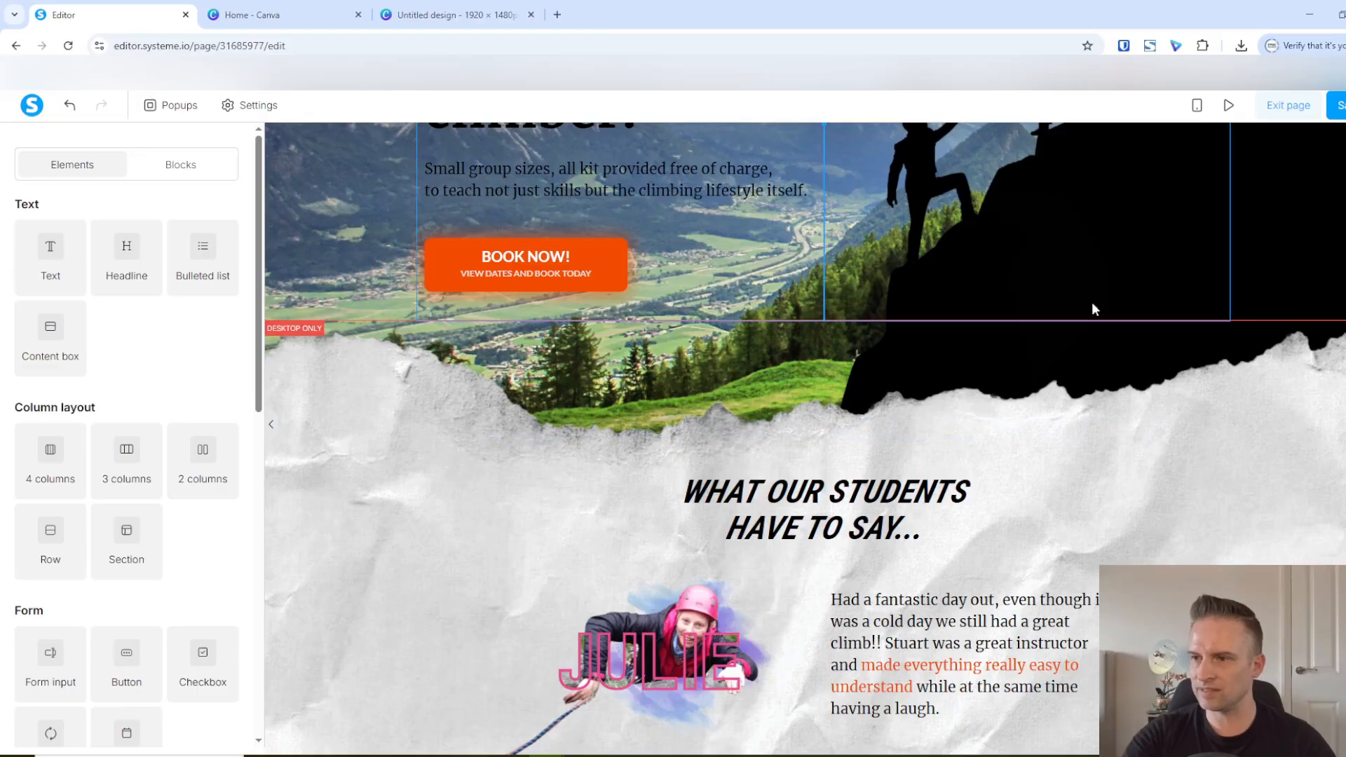
Preview the page and examine the ripped-paper transition between the hero and testimonials sections
scroll(1045, 654, up, 5)
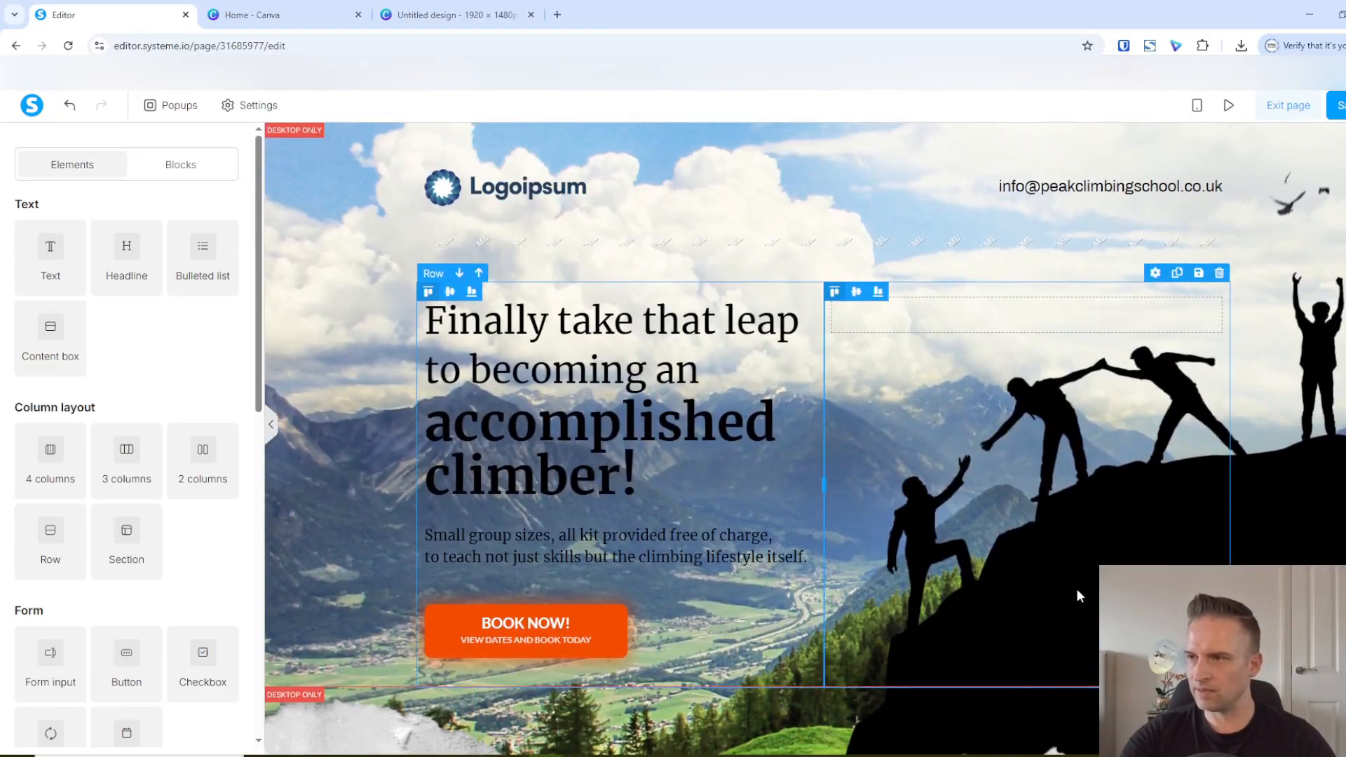
scroll(975, 491, down, 5)
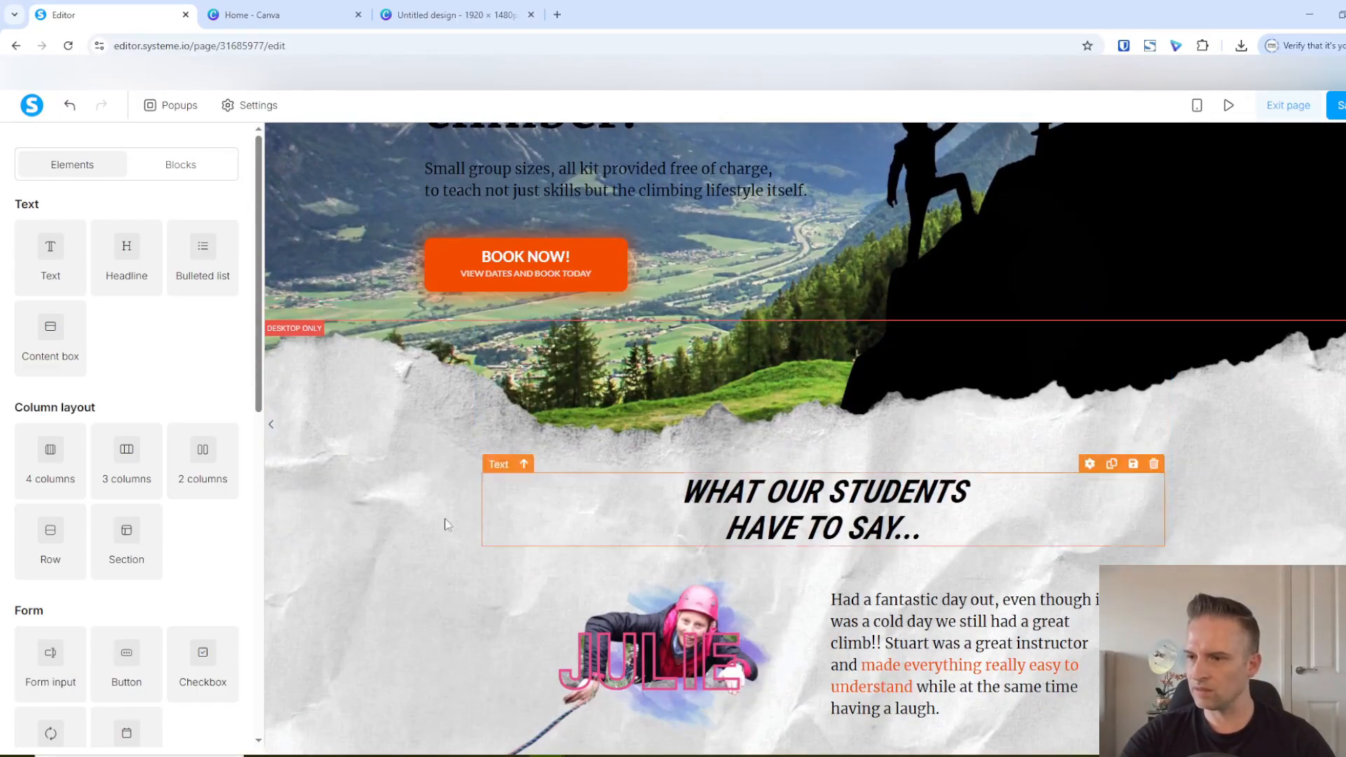
scroll(841, 517, up, 3)
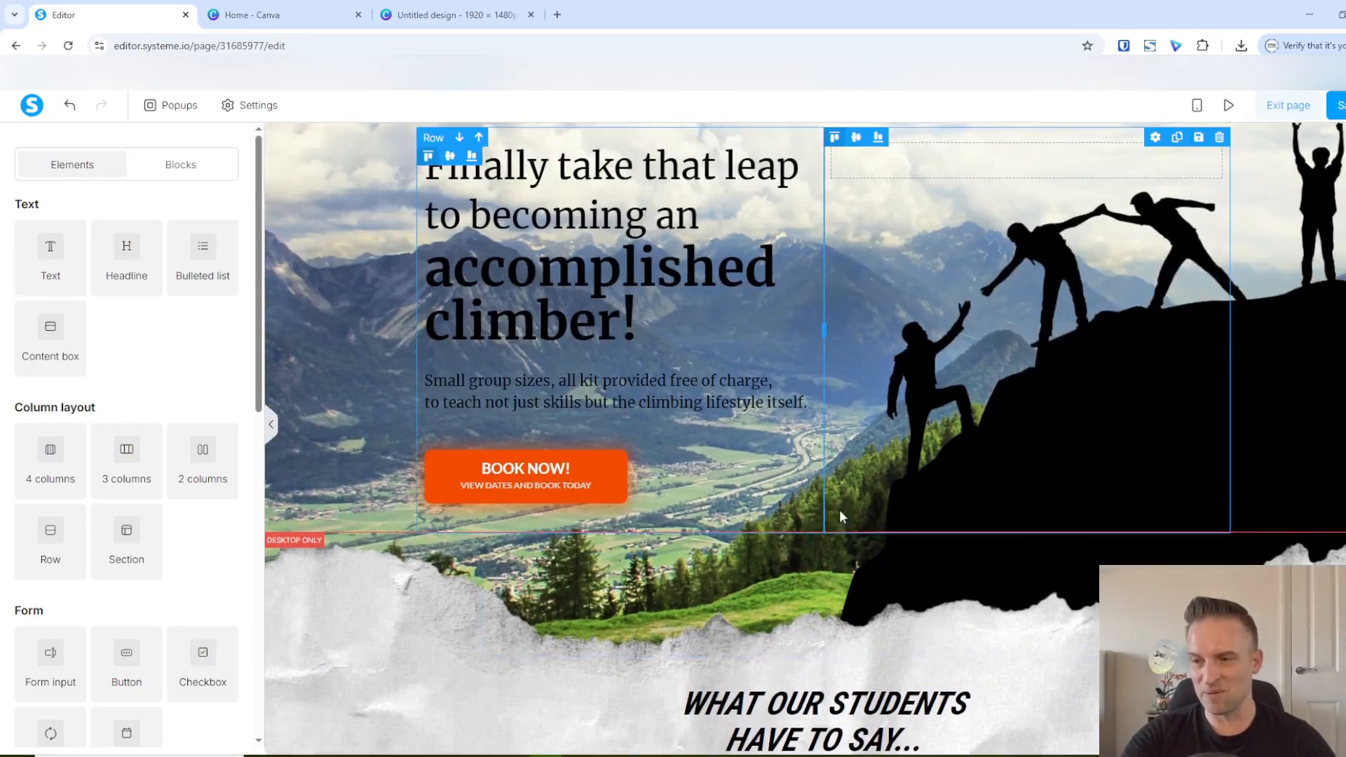
scroll(876, 526, up, 2)
scroll(927, 540, down, 5)
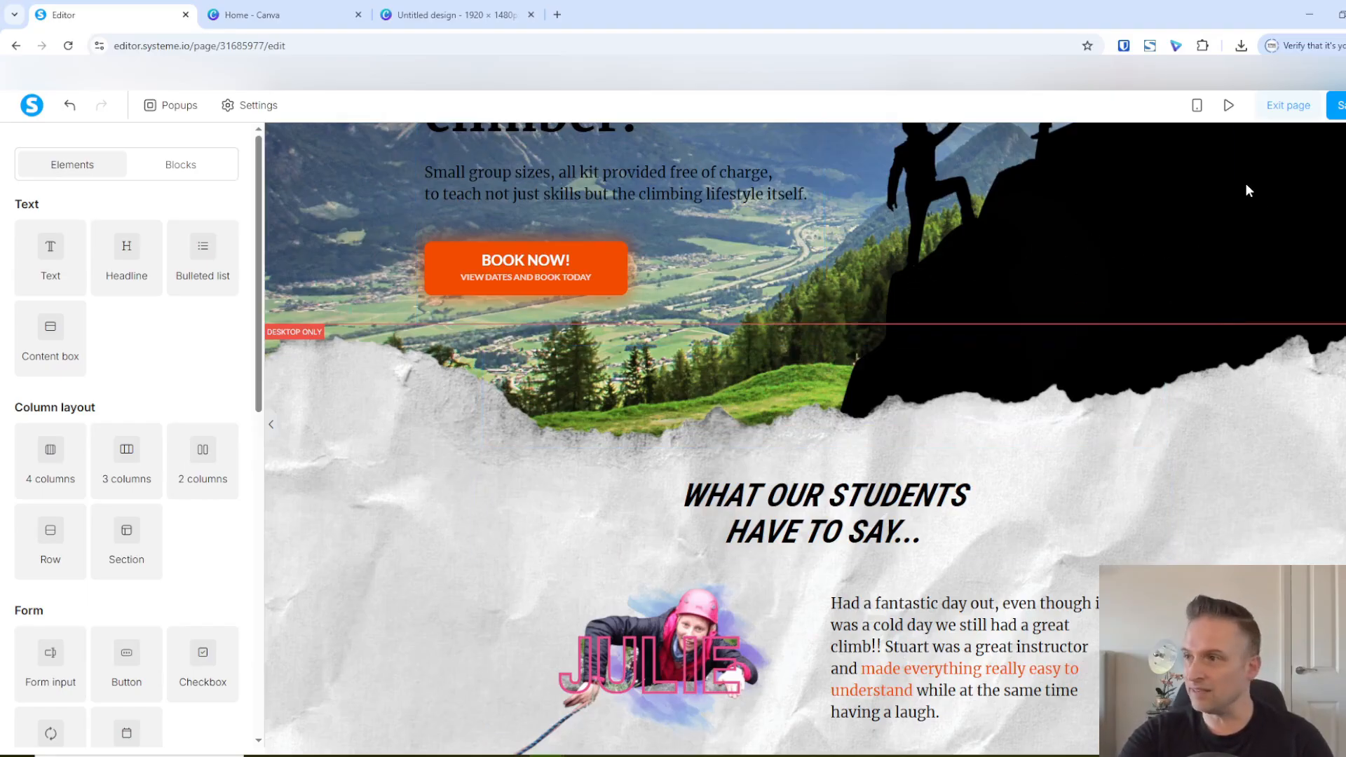
click(1228, 106)
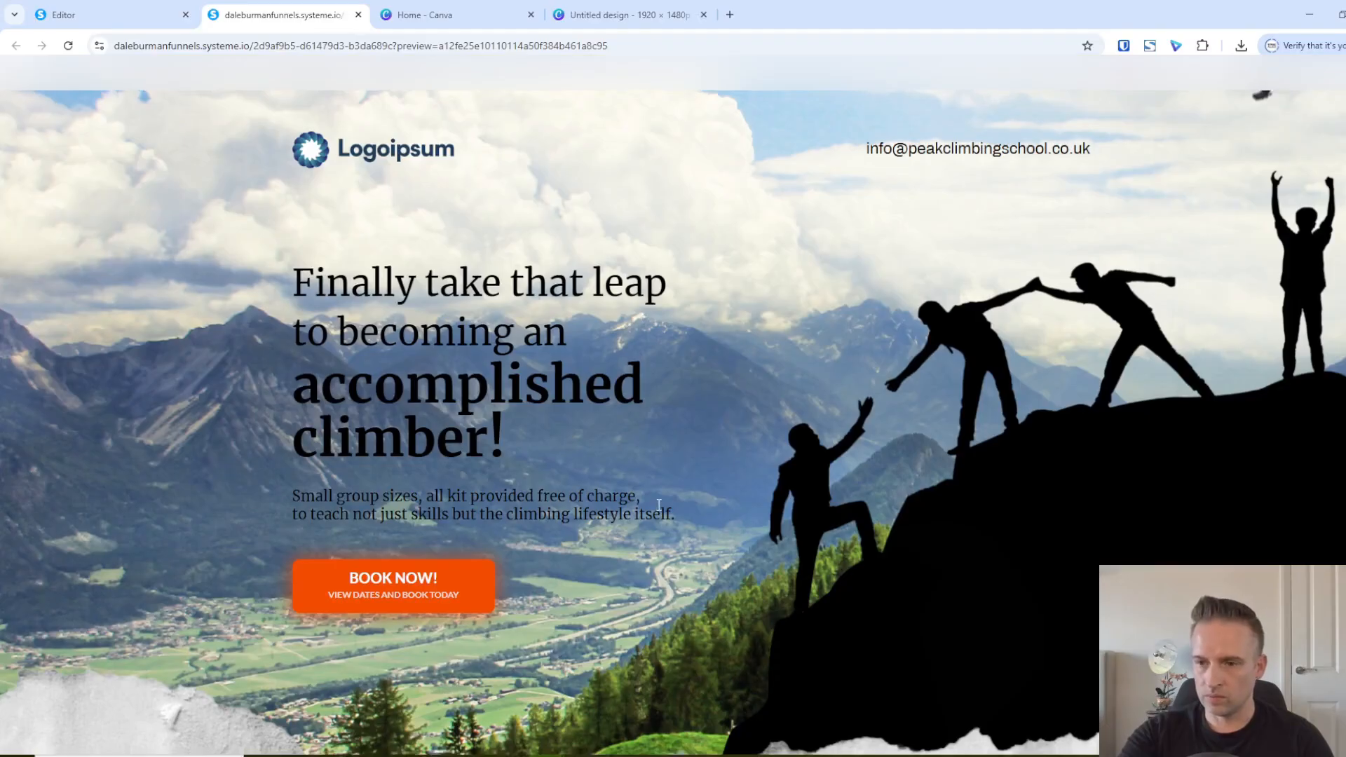
scroll(651, 466, down, 5)
scroll(646, 466, down, 4)
scroll(624, 459, up, 4)
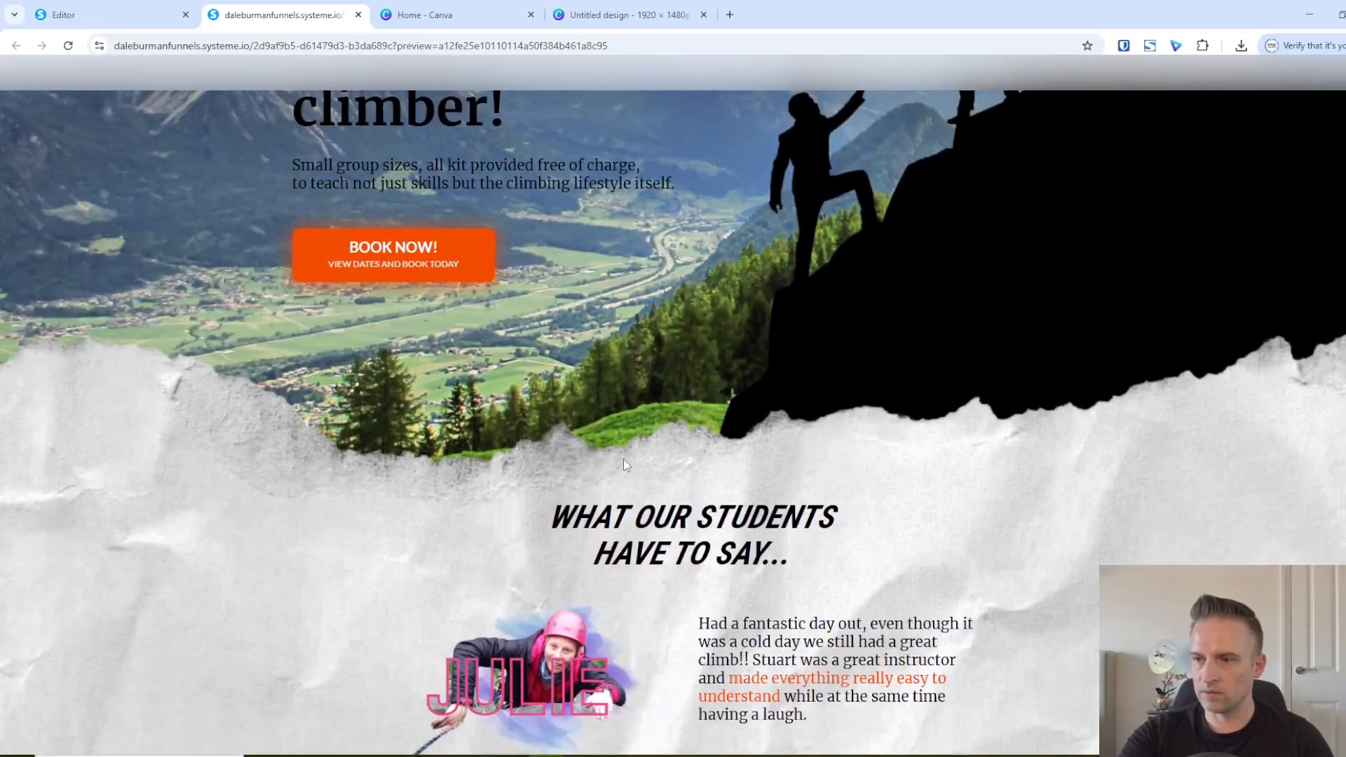
scroll(616, 474, down, 3)
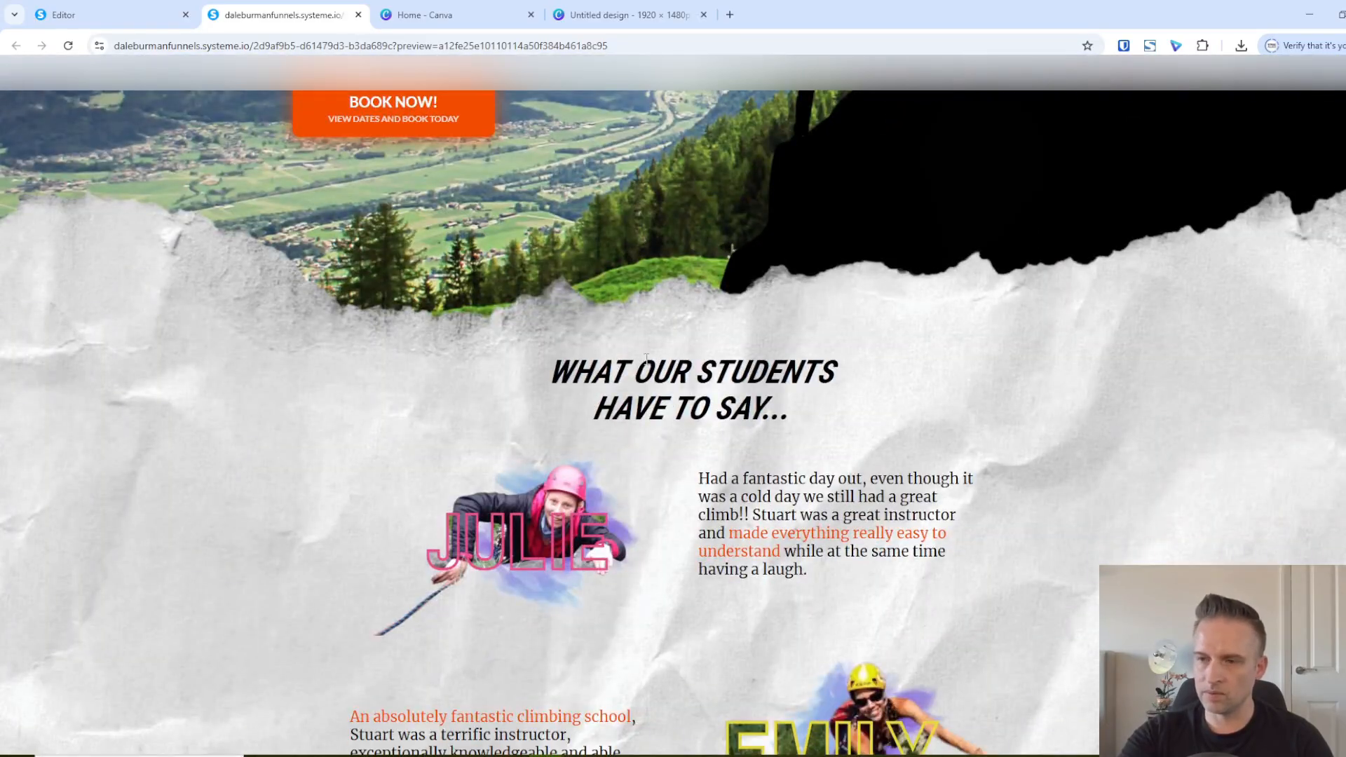
scroll(607, 202, up, 7)
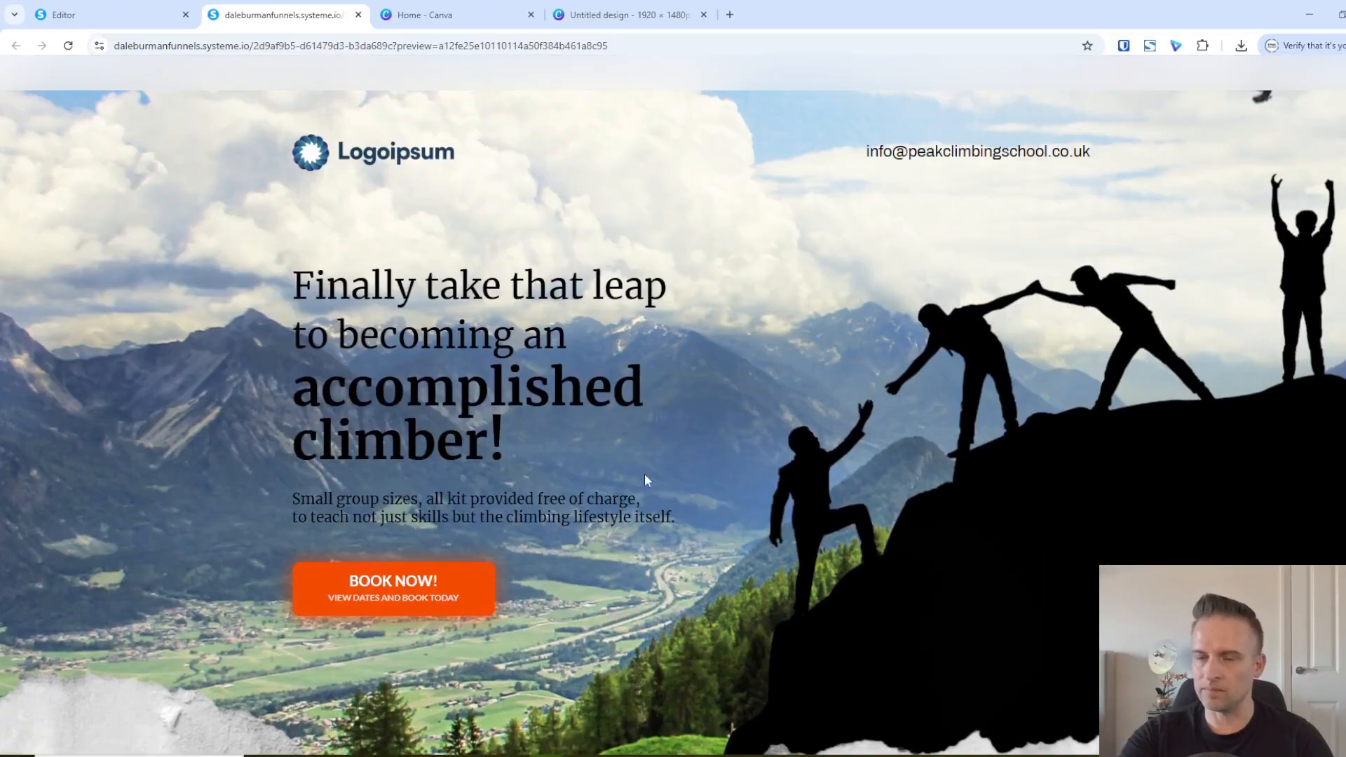
Detach the page preview into its own window and widen it in stages to check how the section backgrounds adapt to different browser widths
scroll(646, 478, down, 2)
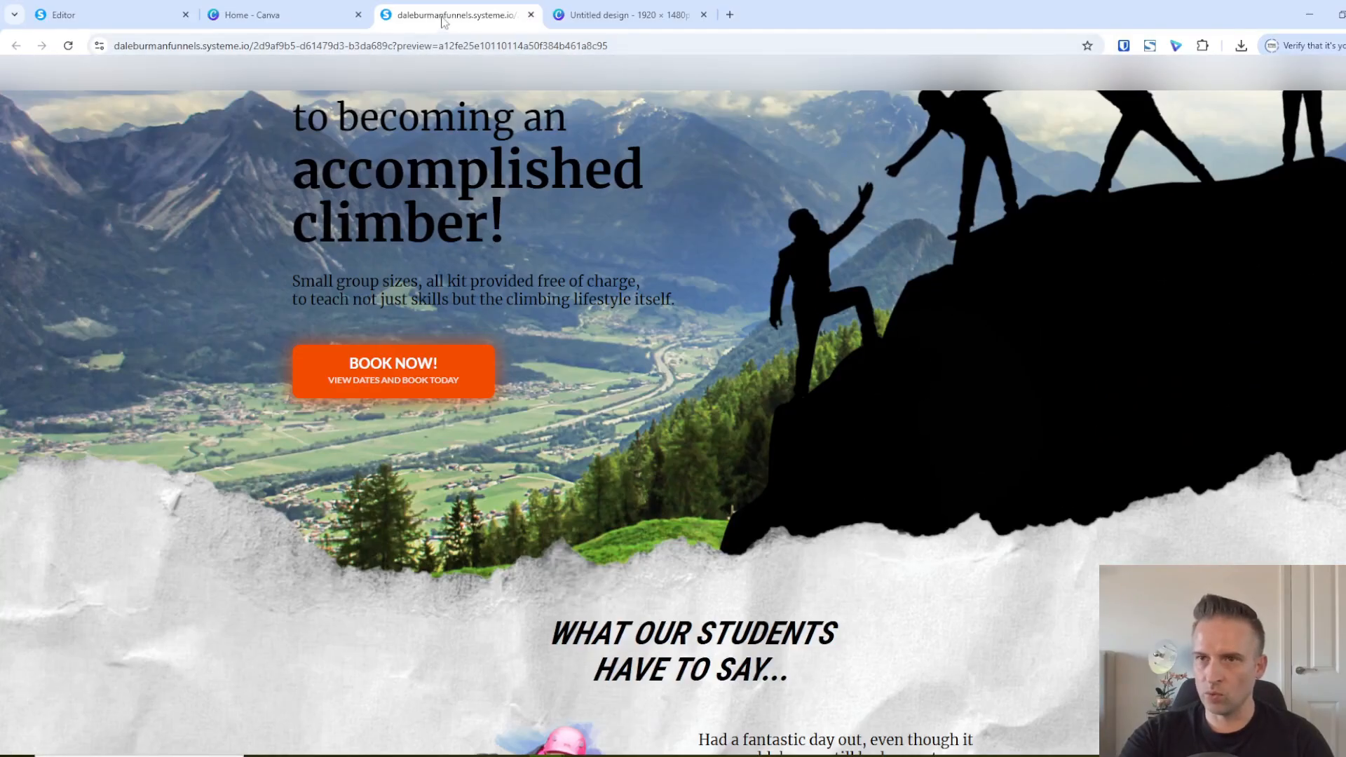
middle_click(443, 20)
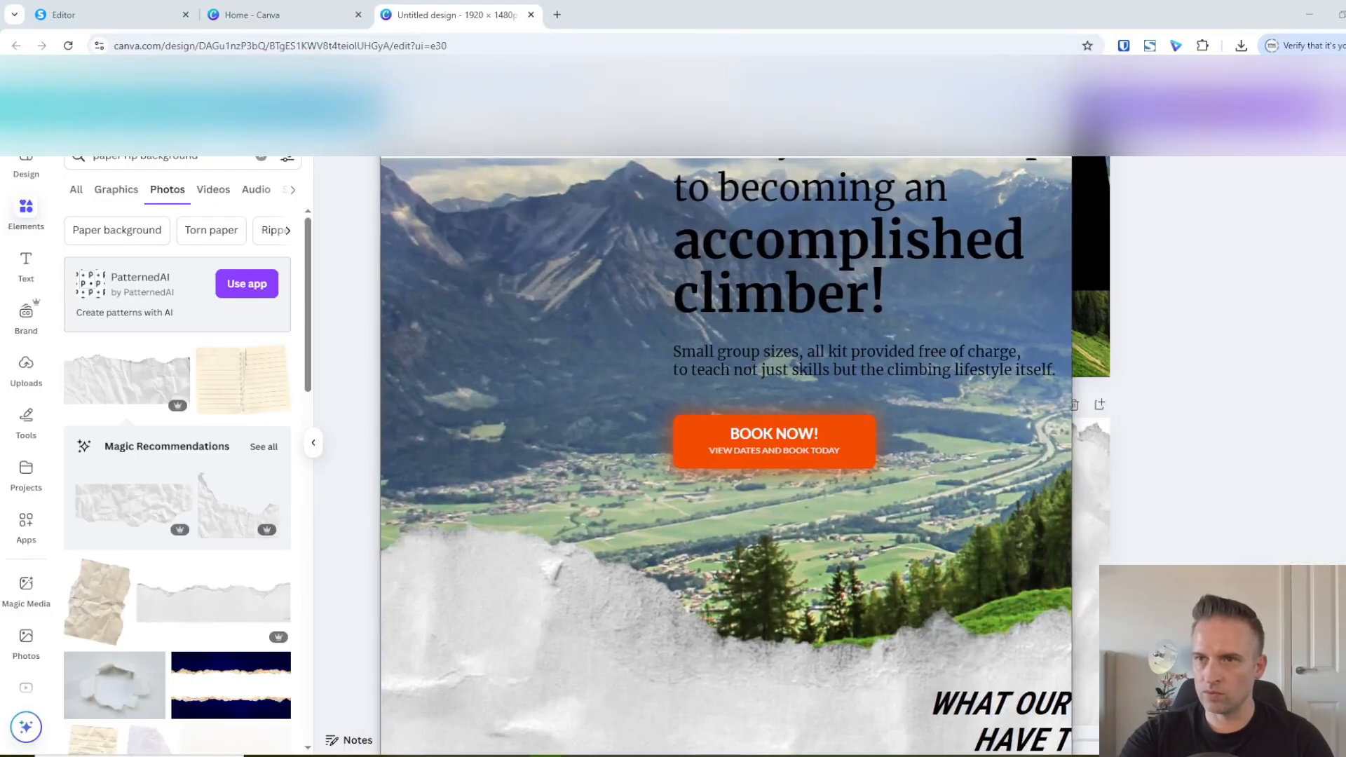
scroll(335, 386, down, 5)
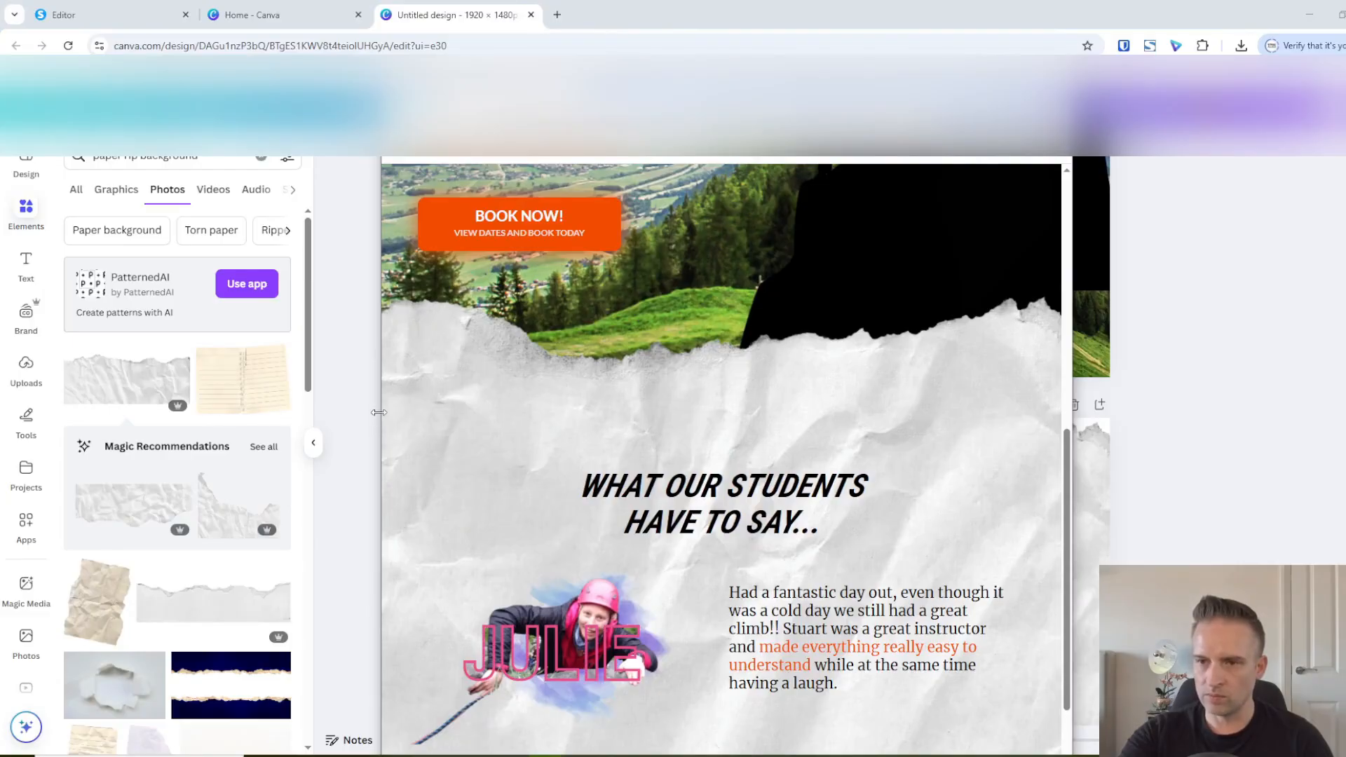
drag(378, 412, 154, 419)
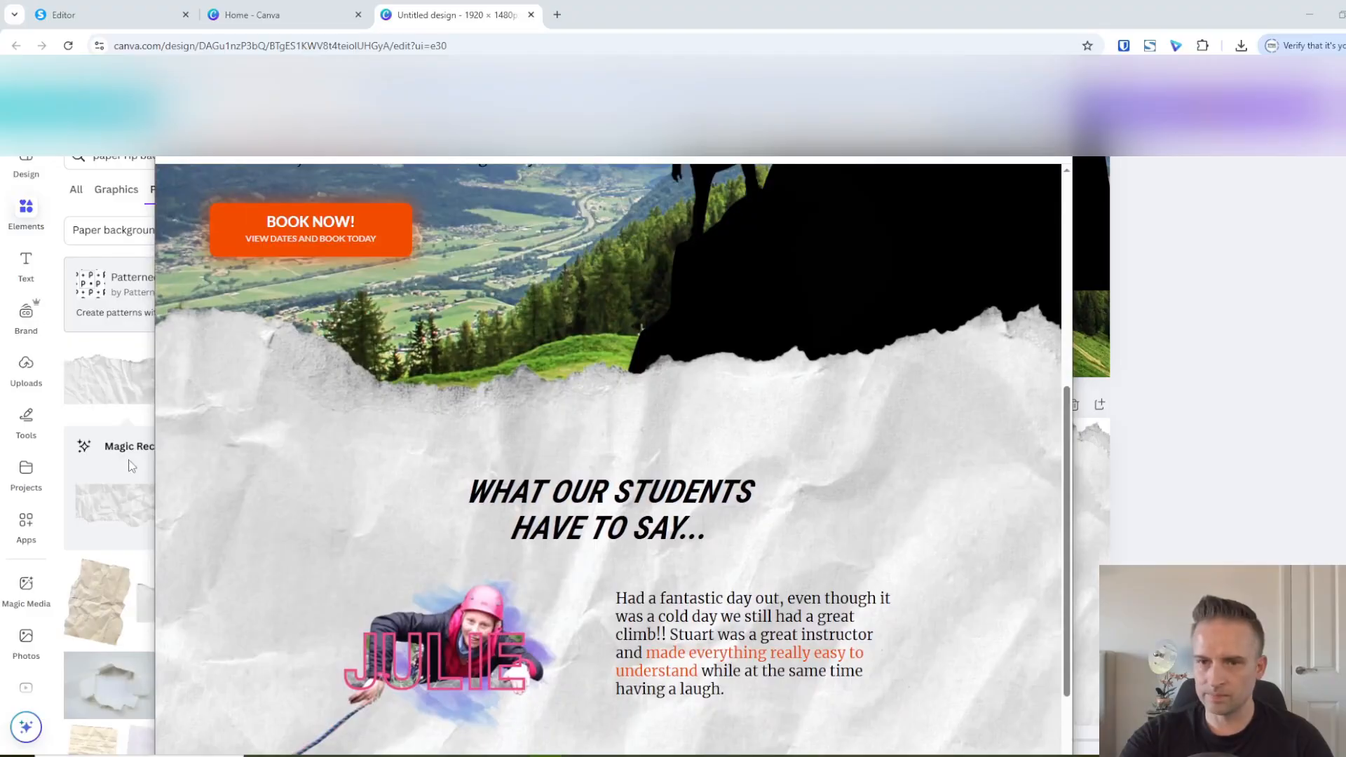
drag(155, 460, 90, 476)
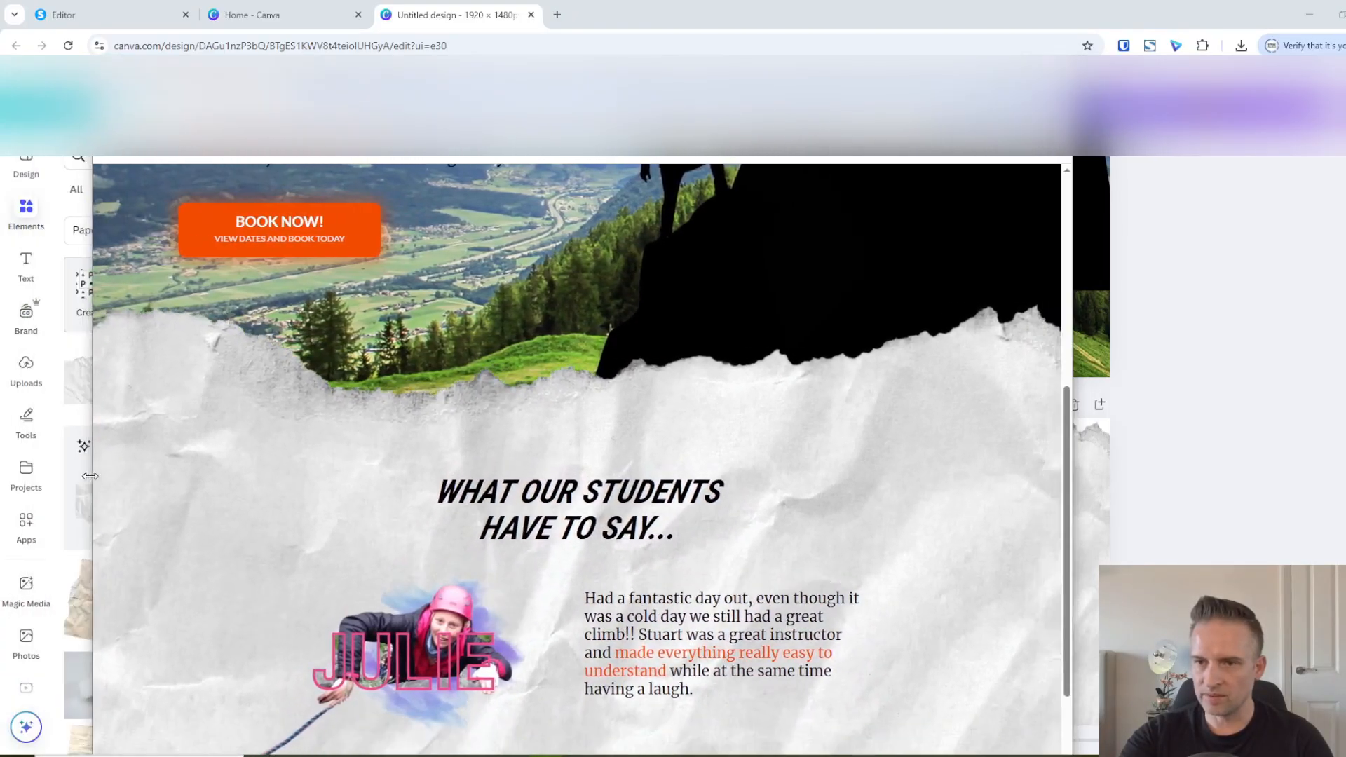
drag(429, 94, 679, 83)
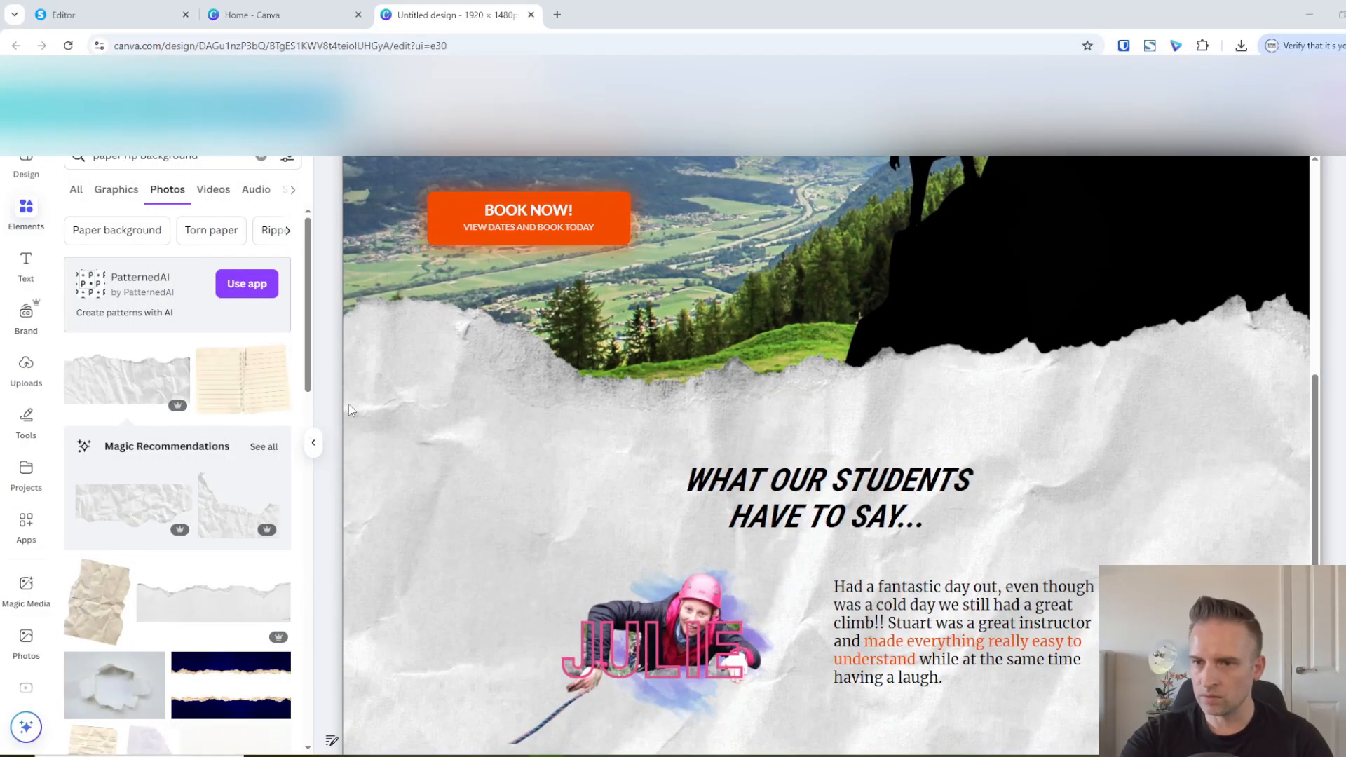
drag(343, 410, 278, 435)
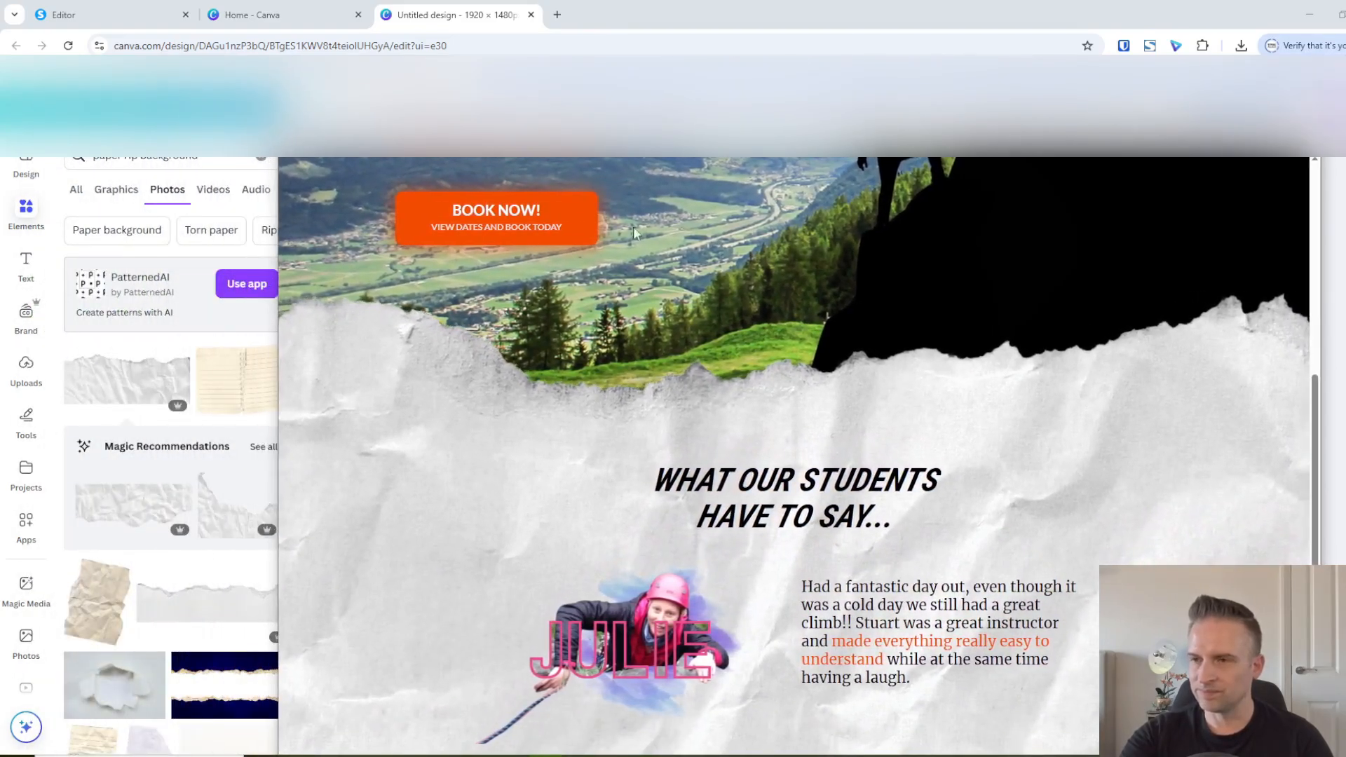
Examine the hero, ripped-paper transition and testimonials sections in the resized preview window, and close that window
scroll(641, 417, up, 6)
scroll(800, 449, down, 10)
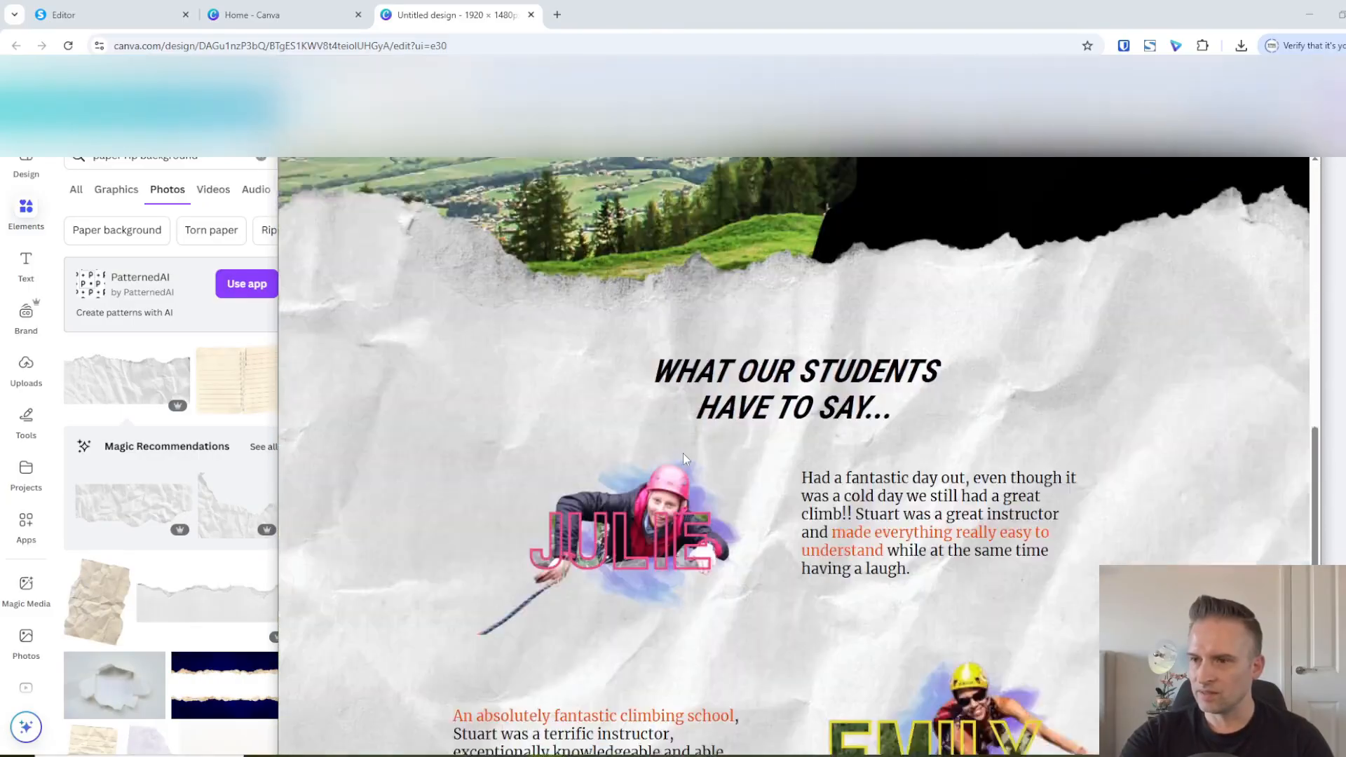
scroll(722, 565, up, 10)
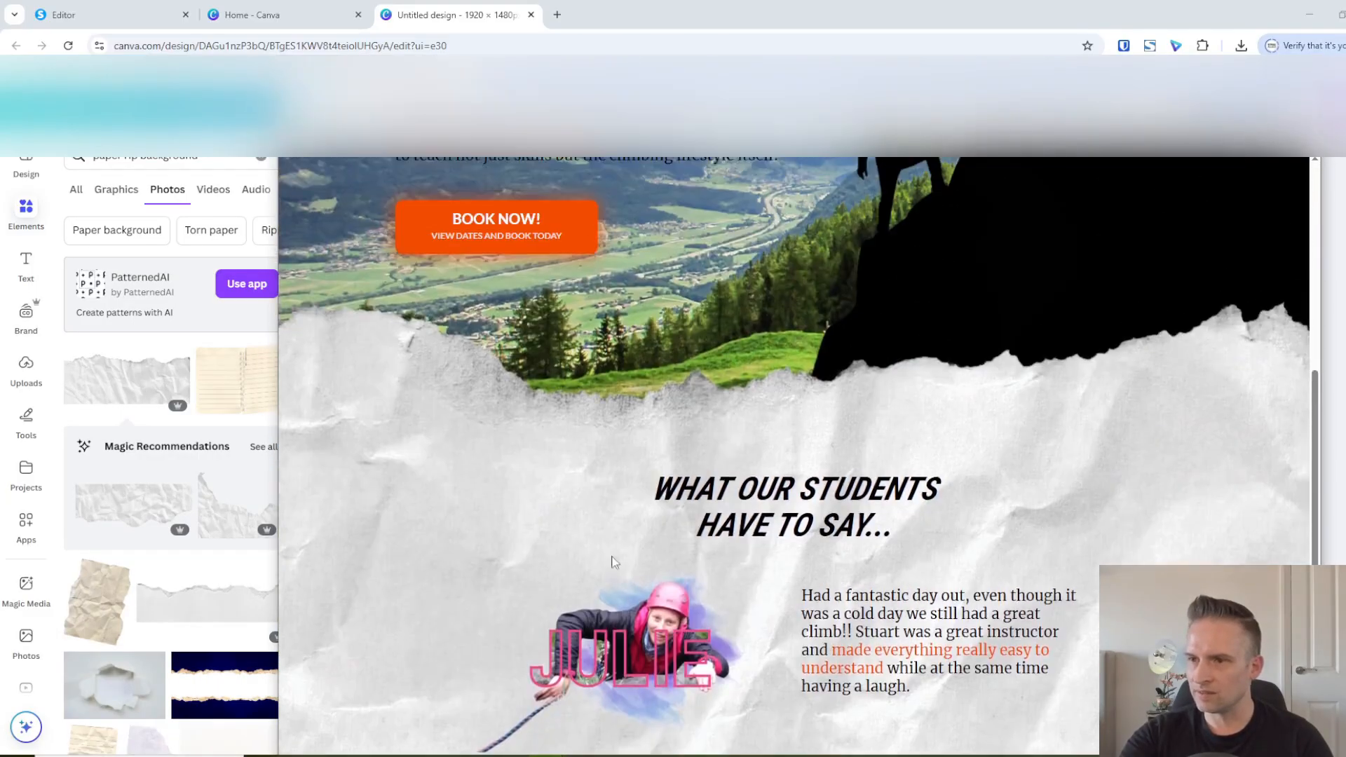
scroll(413, 498, down, 10)
scroll(770, 484, up, 10)
scroll(726, 481, down, 1)
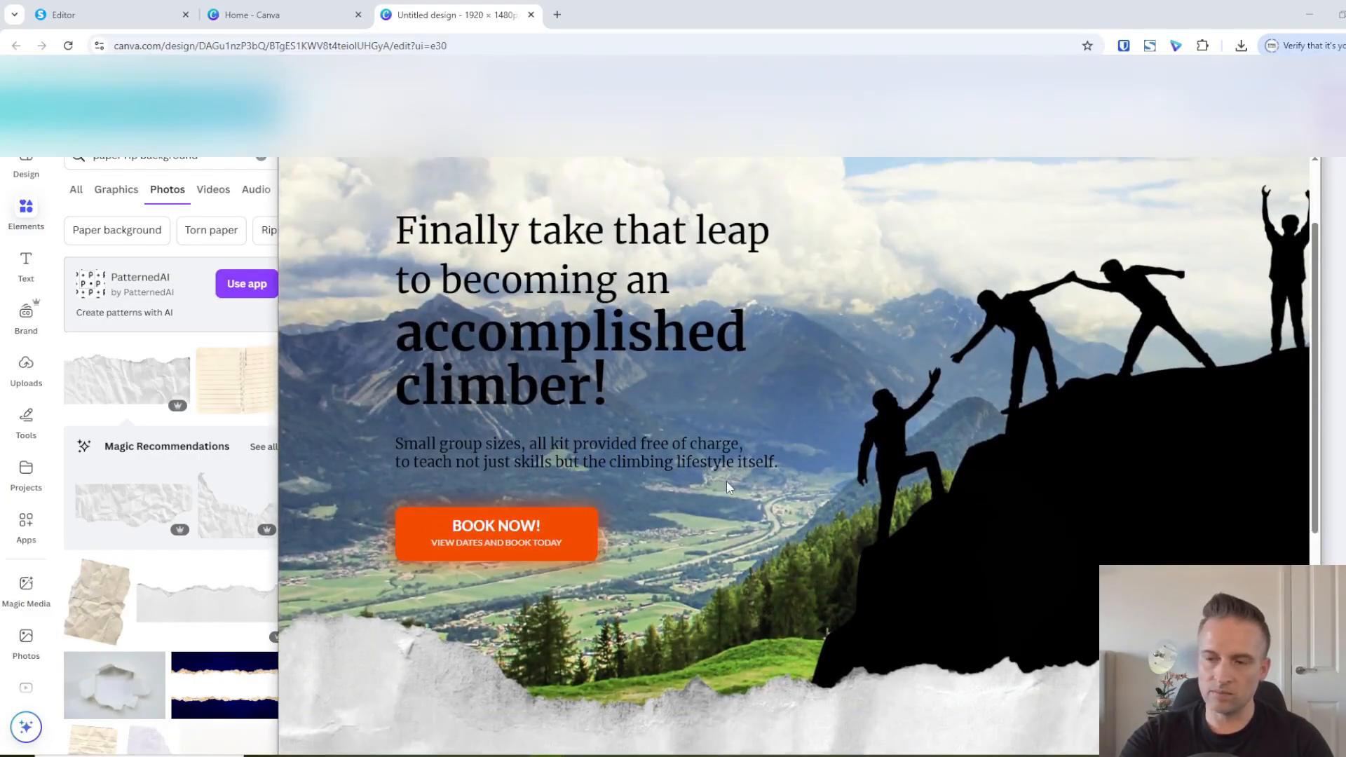
scroll(744, 498, up, 2)
scroll(764, 522, down, 5)
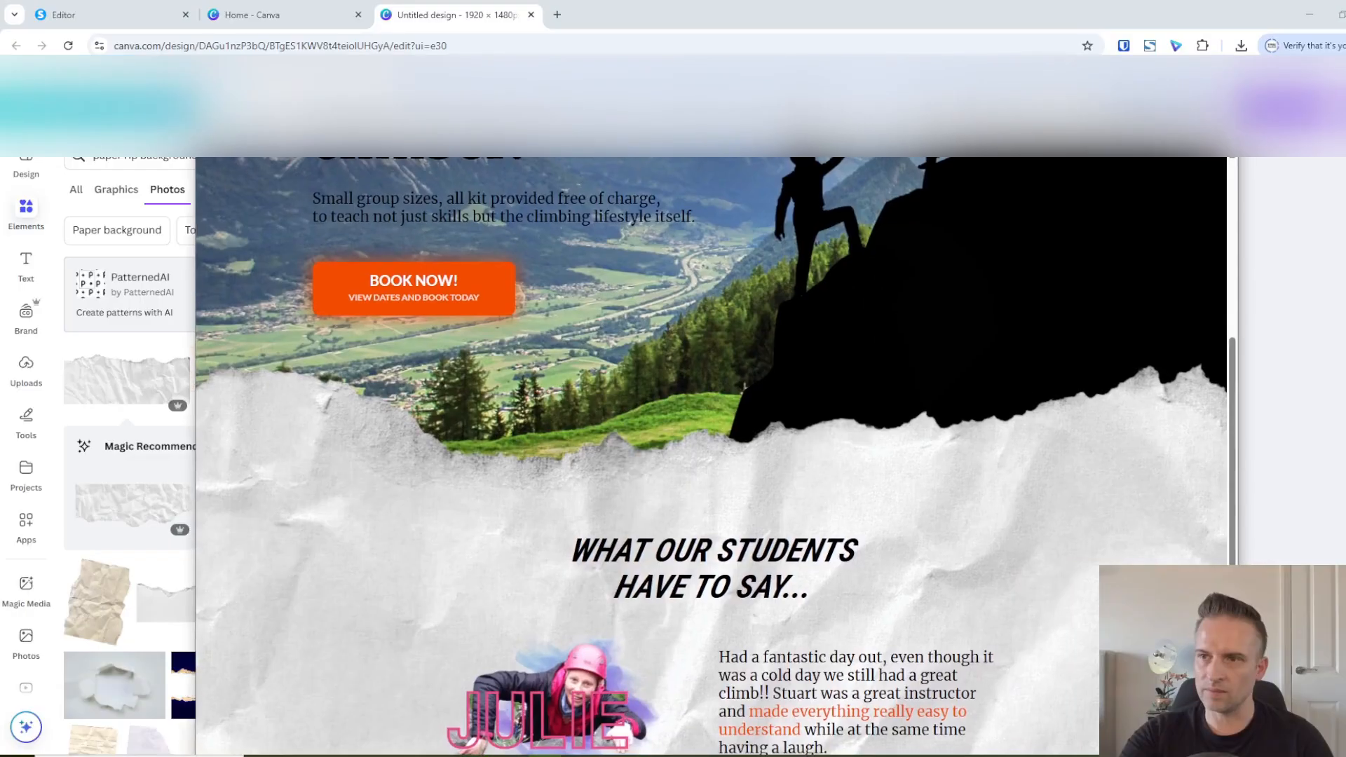
scroll(651, 499, up, 2)
scroll(651, 499, up, 3)
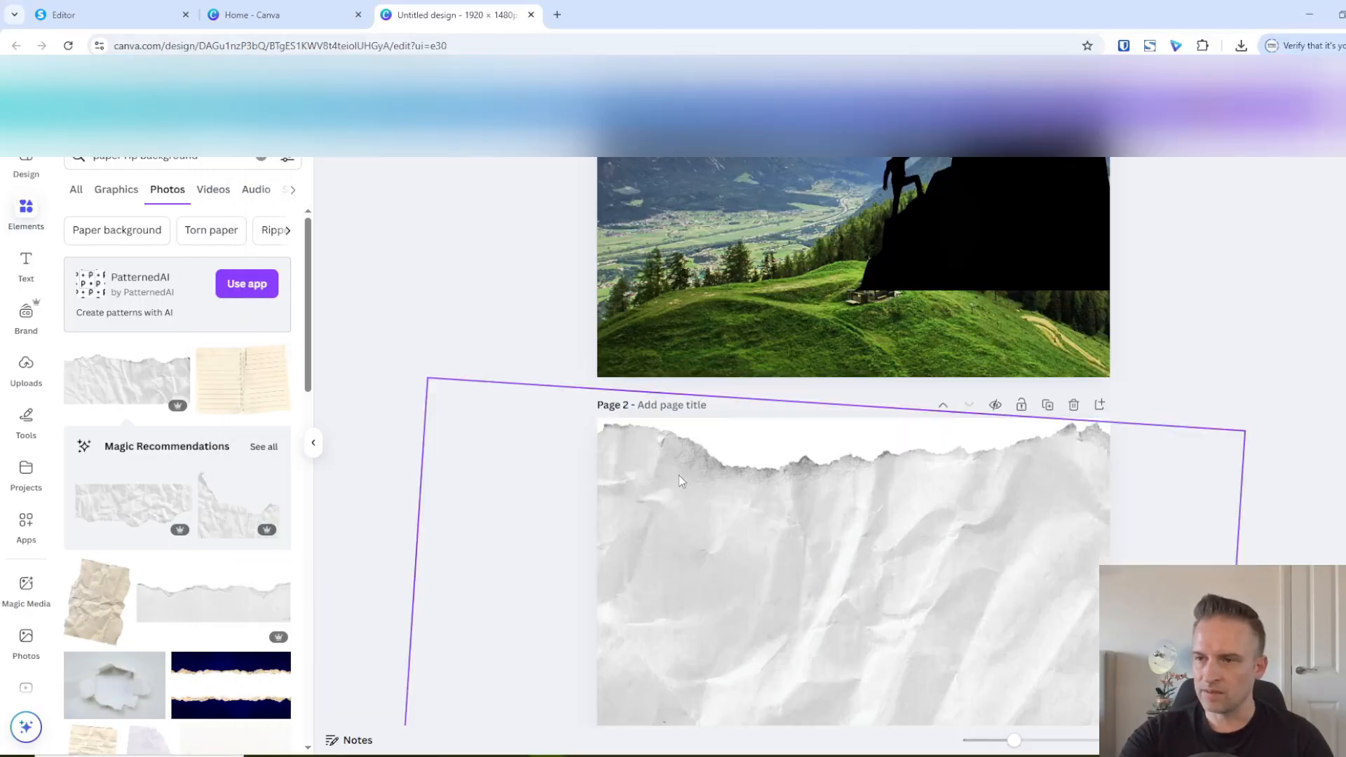
Switch back to the systeme.io editor and preview the page again, reviewing it from the testimonials section up to the hero
click(109, 19)
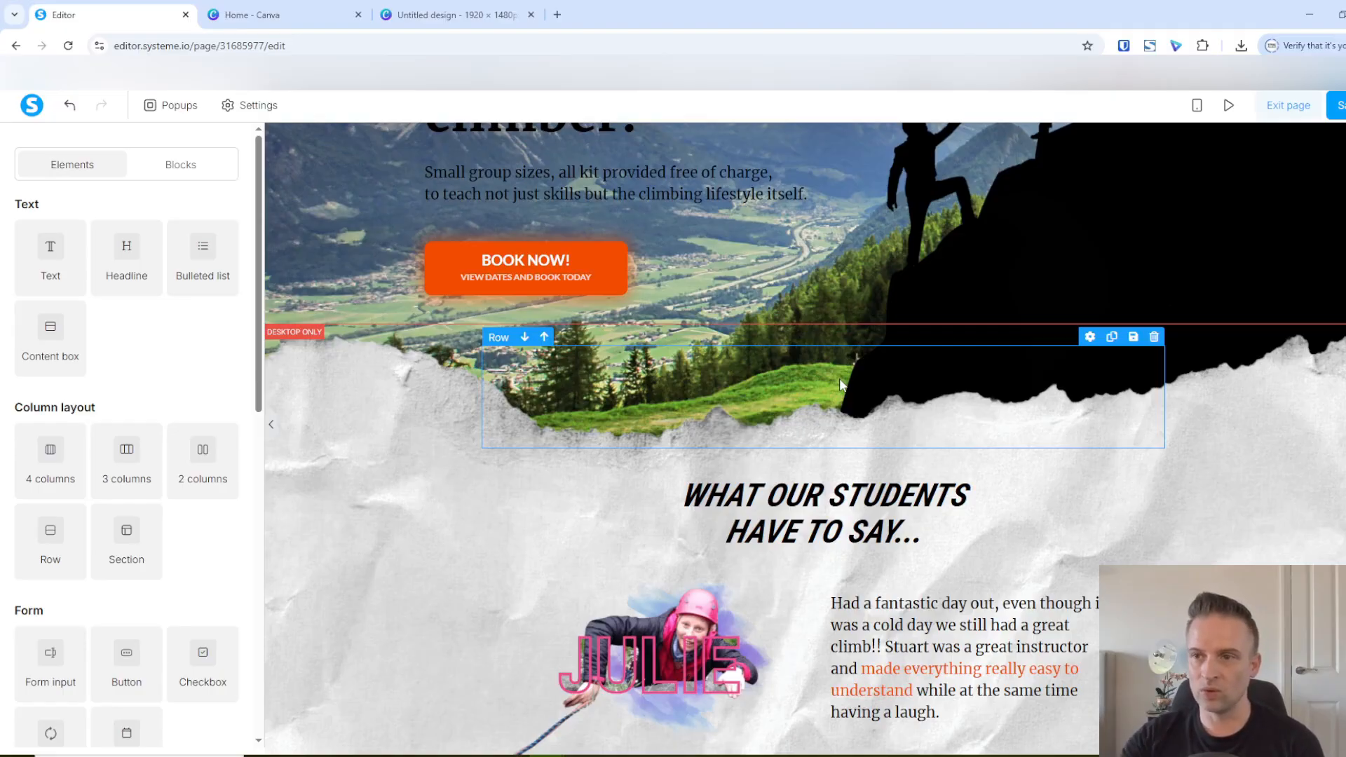
click(1229, 104)
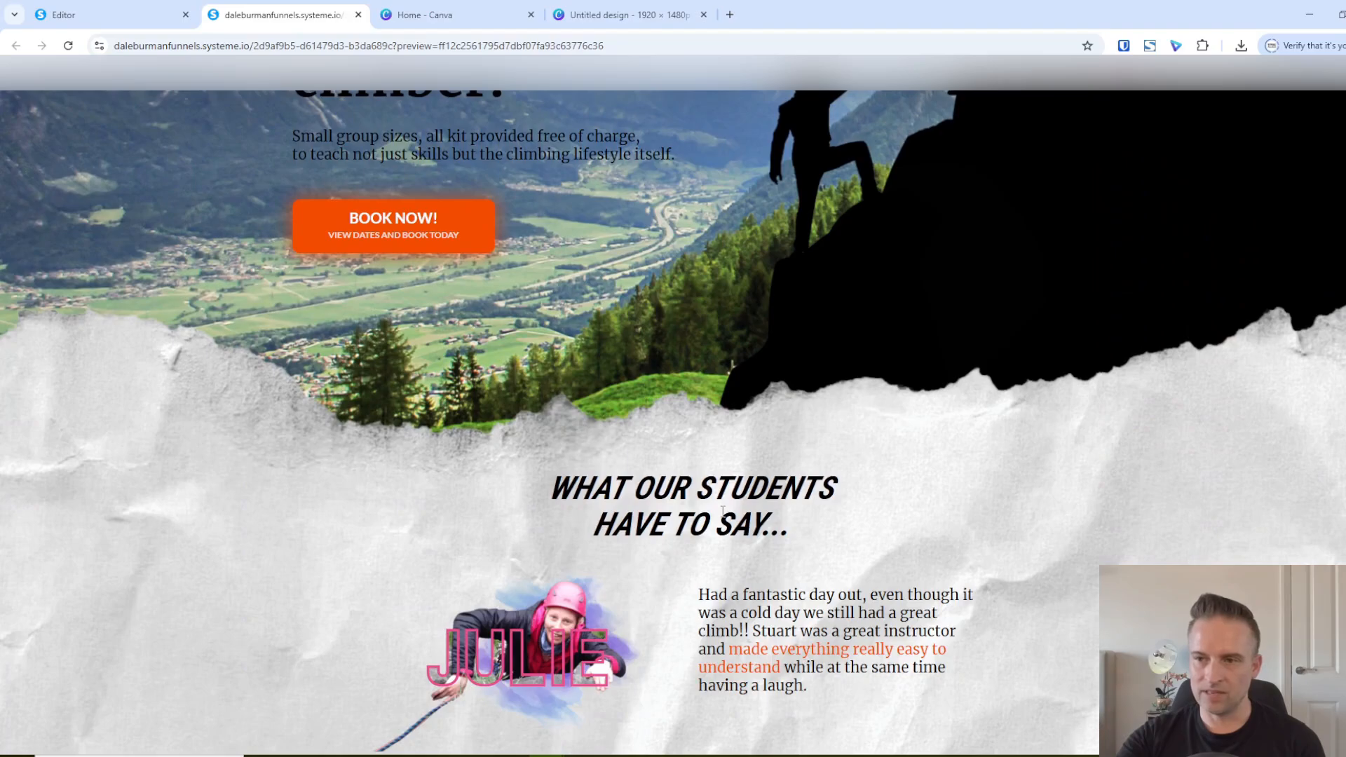
scroll(722, 512, up, 5)
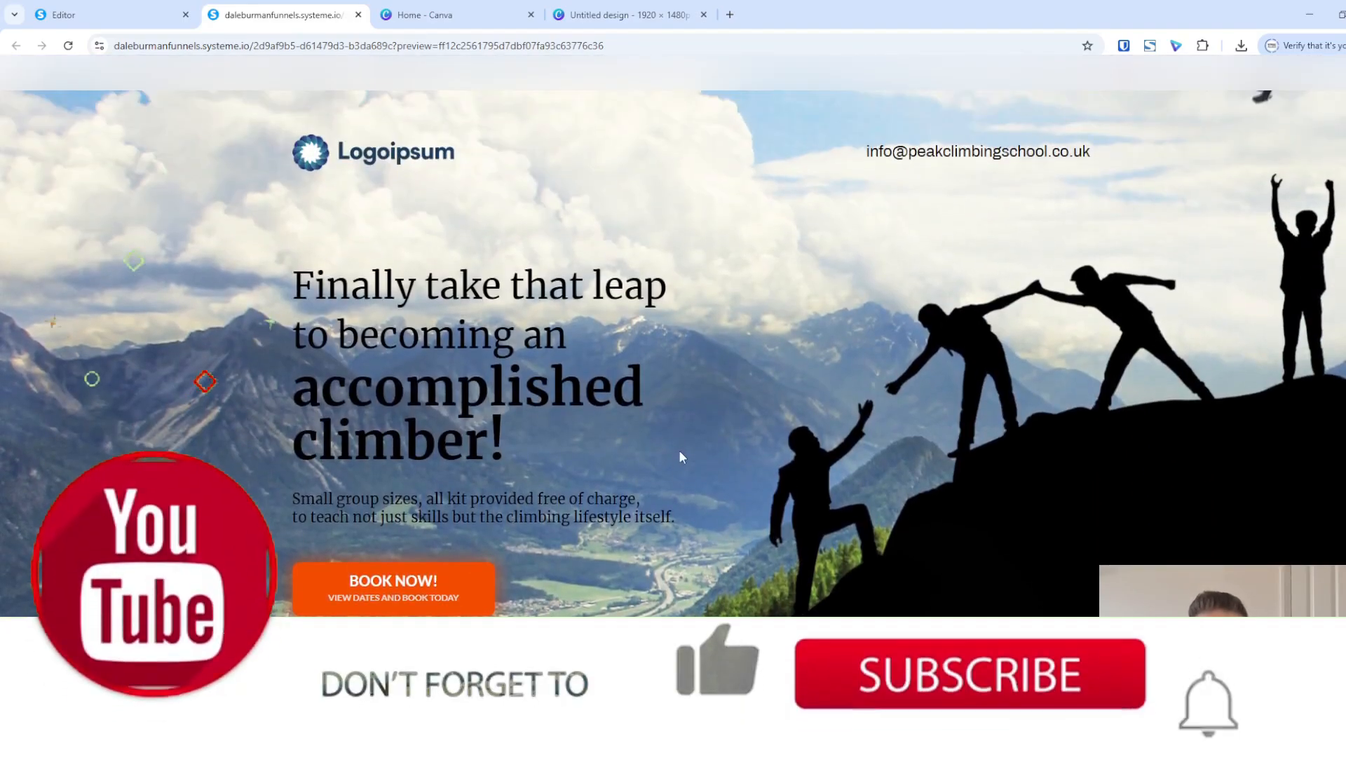